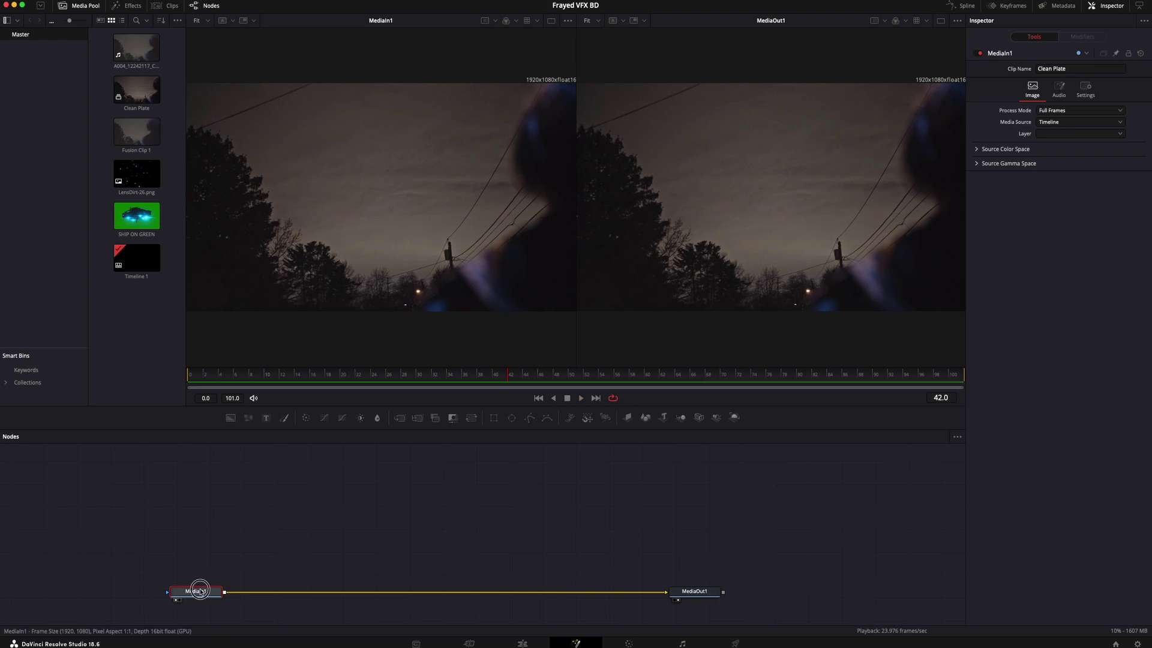
Add a Tracker node between MediaIn1 and MediaOut1.
key(shift+space)
text(track)
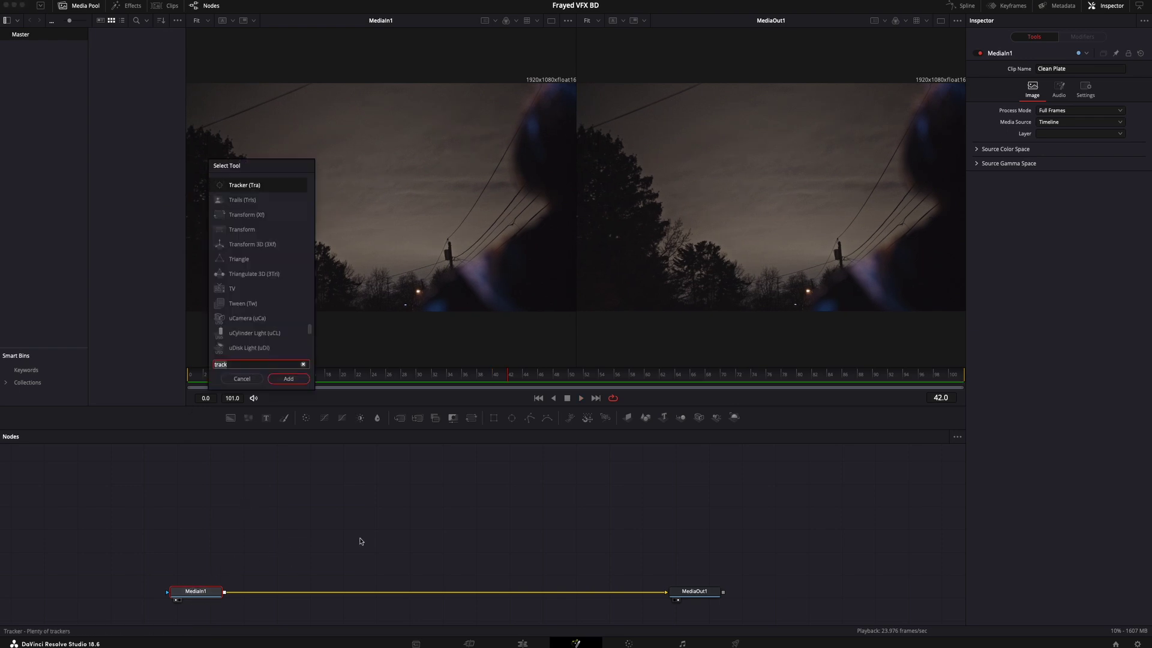
text(er)
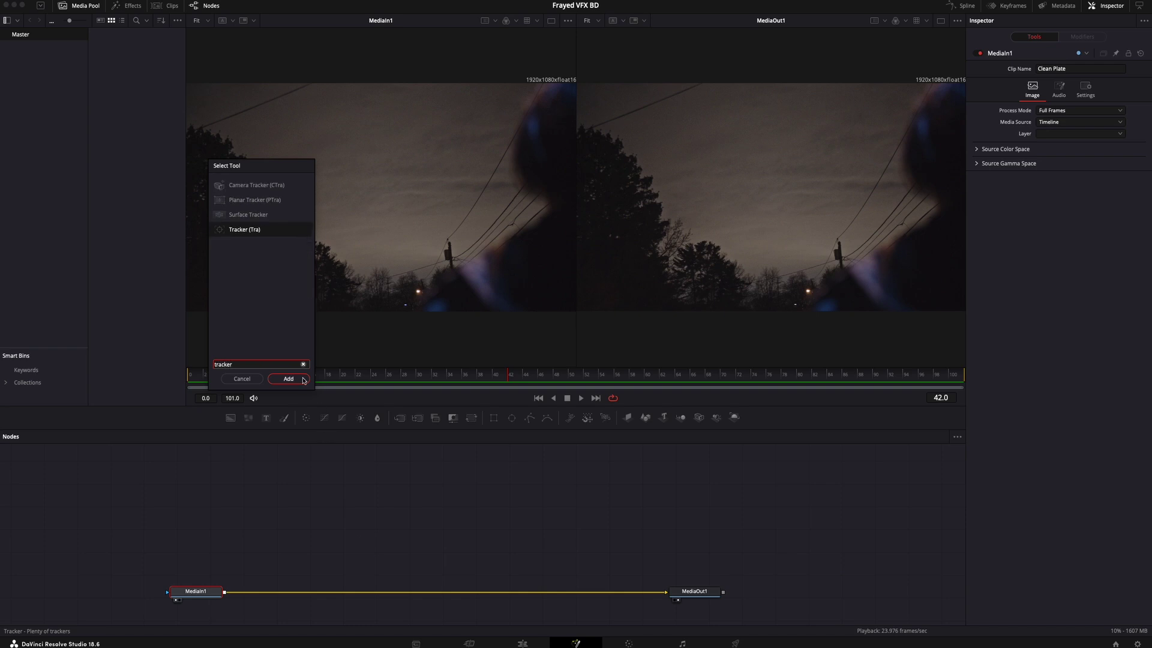
click(303, 379)
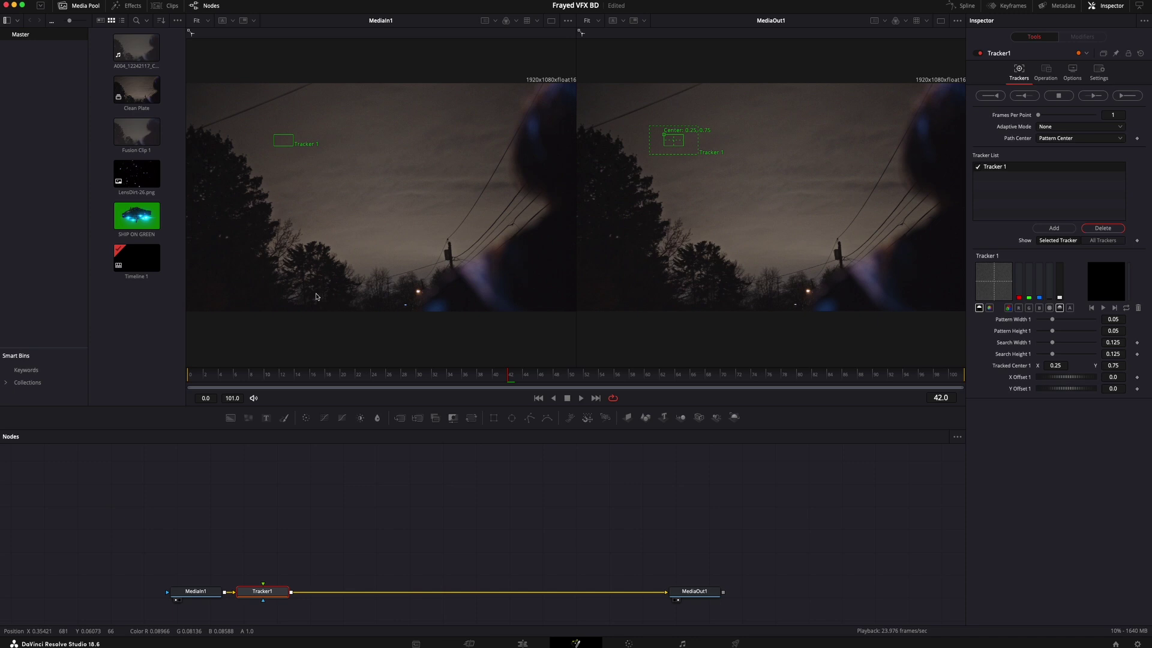
Place the tracking pattern on the upper edge of the large tree and track it forward through the whole clip.
drag(272, 140, 253, 173)
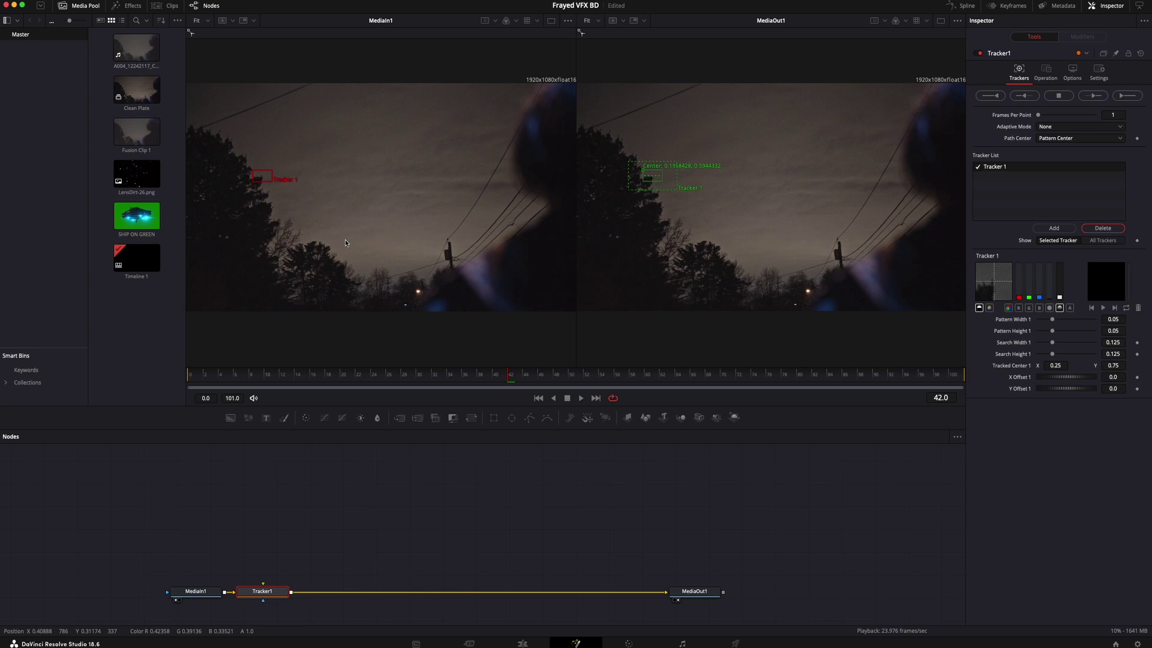
click(1127, 96)
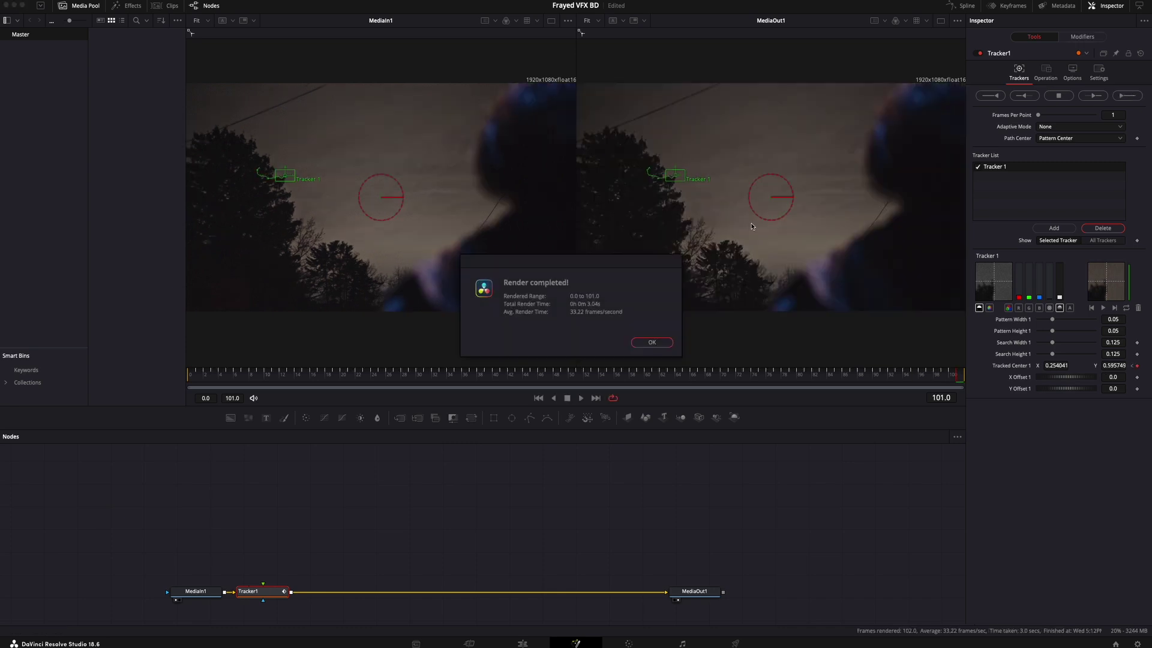
click(659, 342)
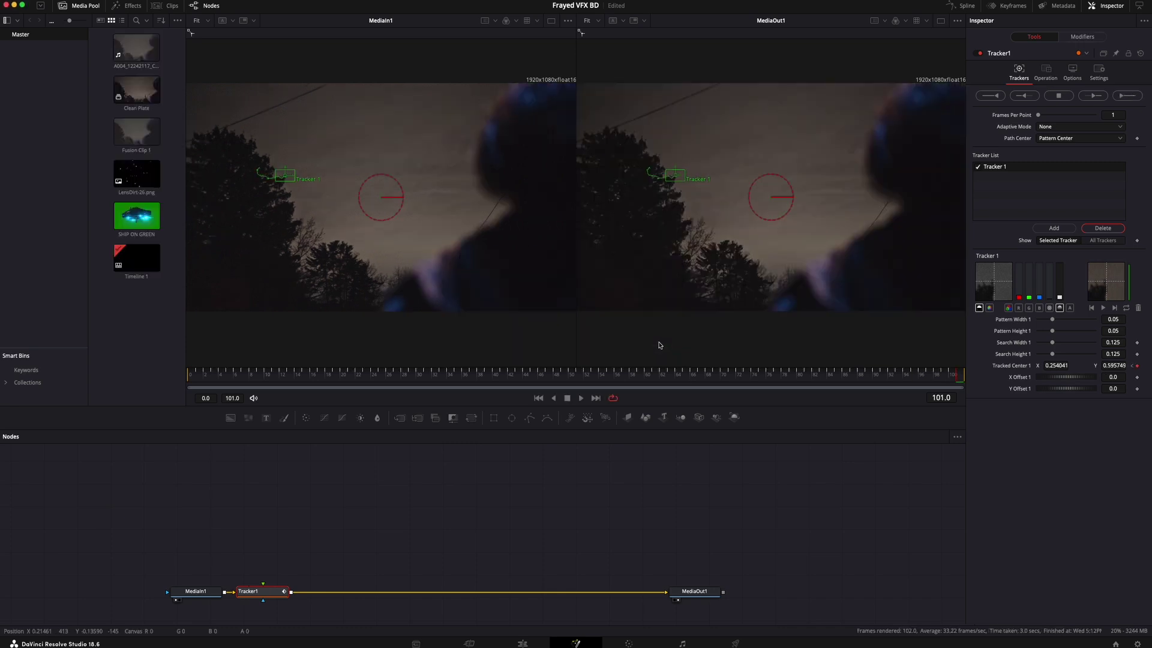
Set the tracker's operation to Match Move.
click(1048, 71)
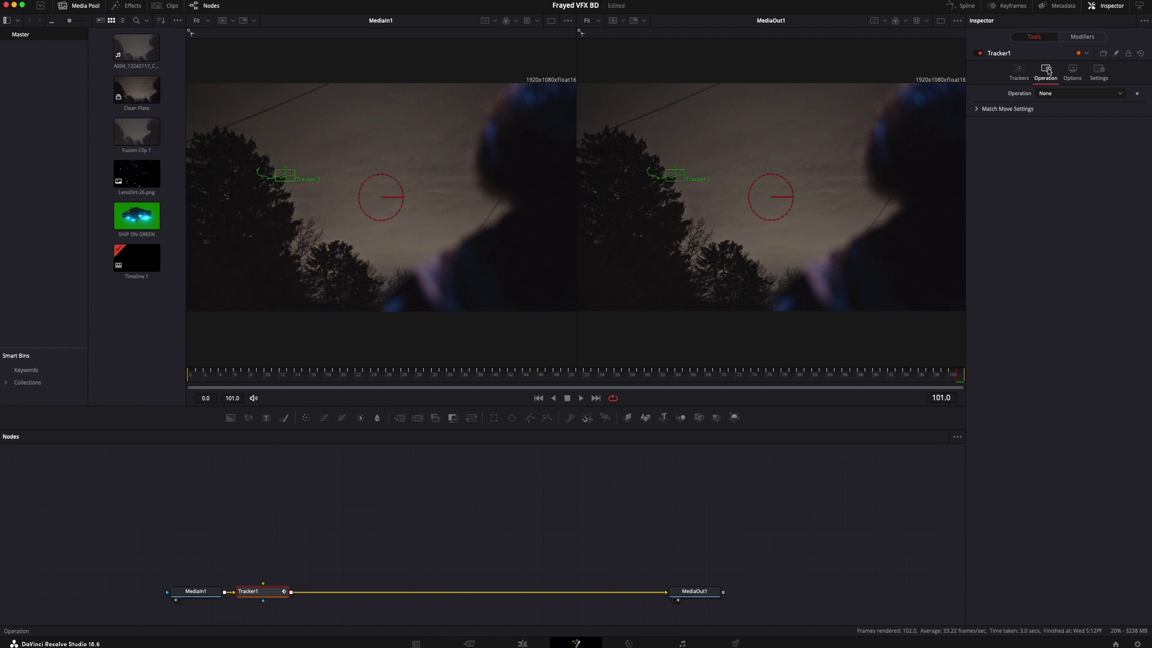
click(1101, 95)
click(1086, 115)
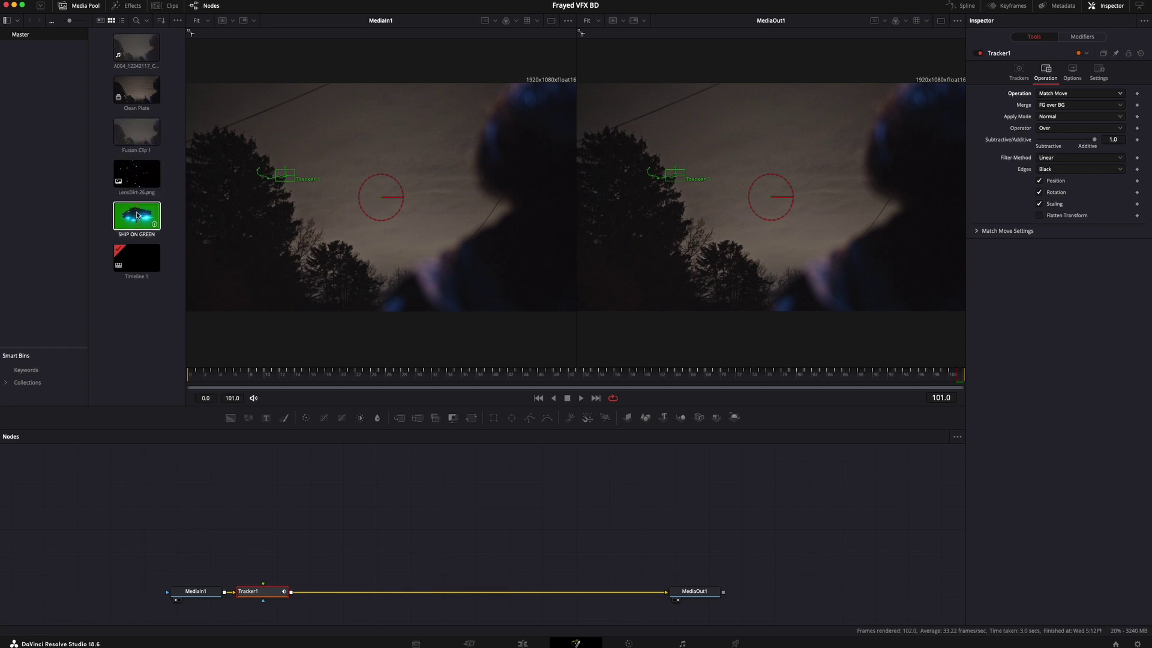
Add the SHIP ON GREEN clip as a node above the tracker and rename it SPACE SHIP A.
drag(137, 215, 269, 487)
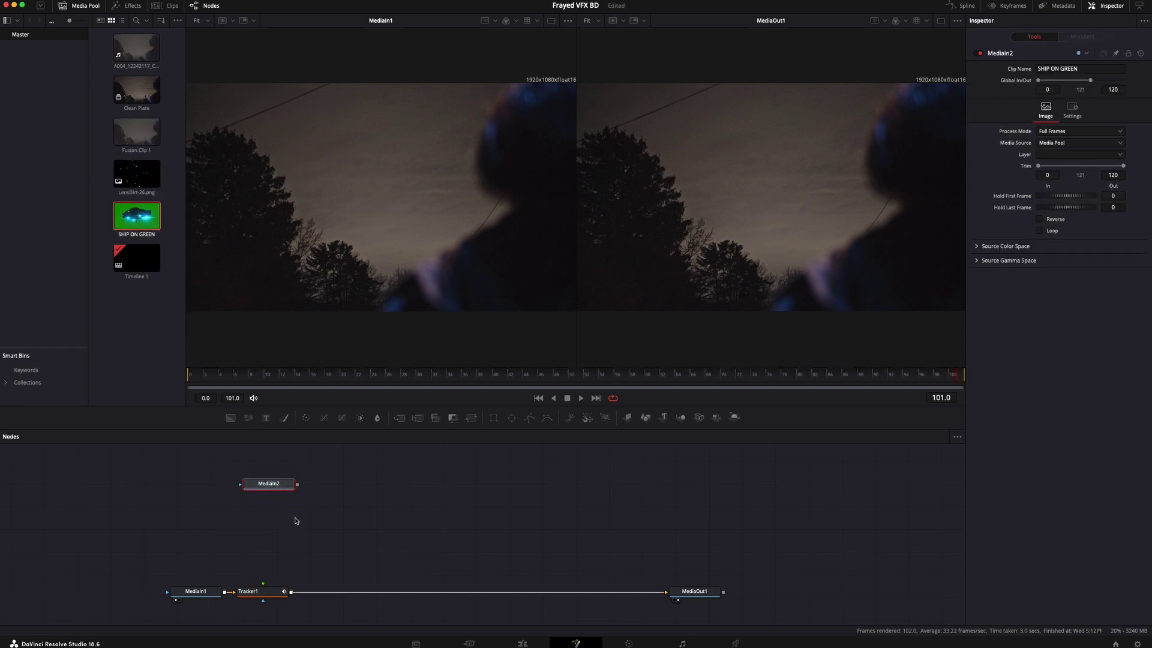
right_click(279, 489)
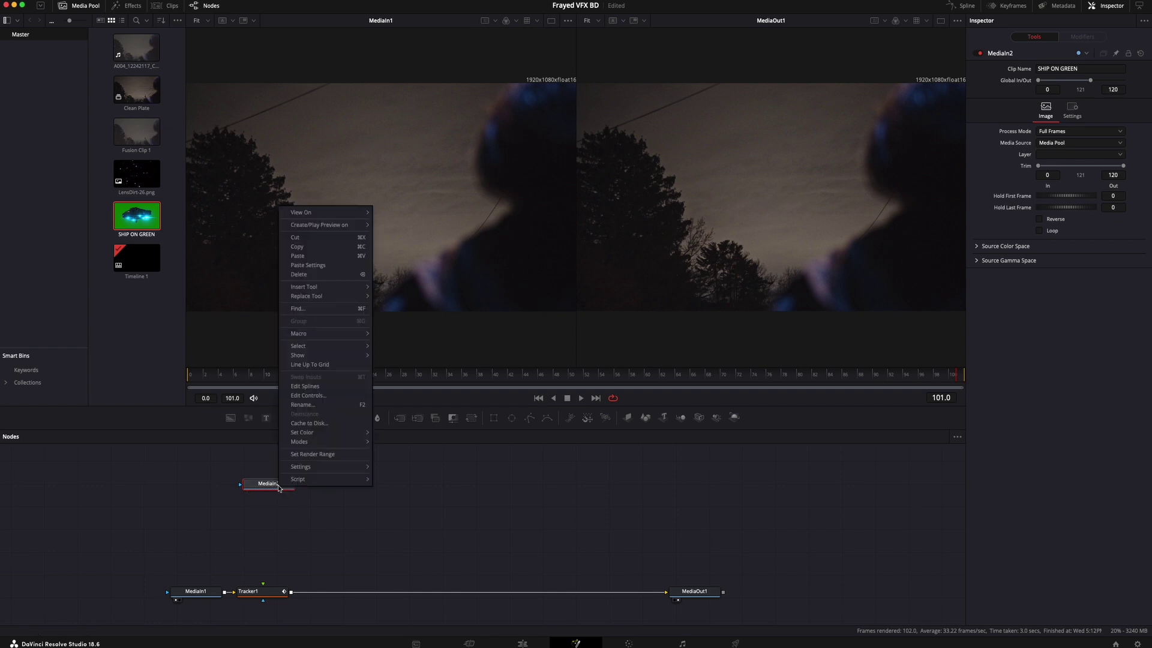
click(327, 405)
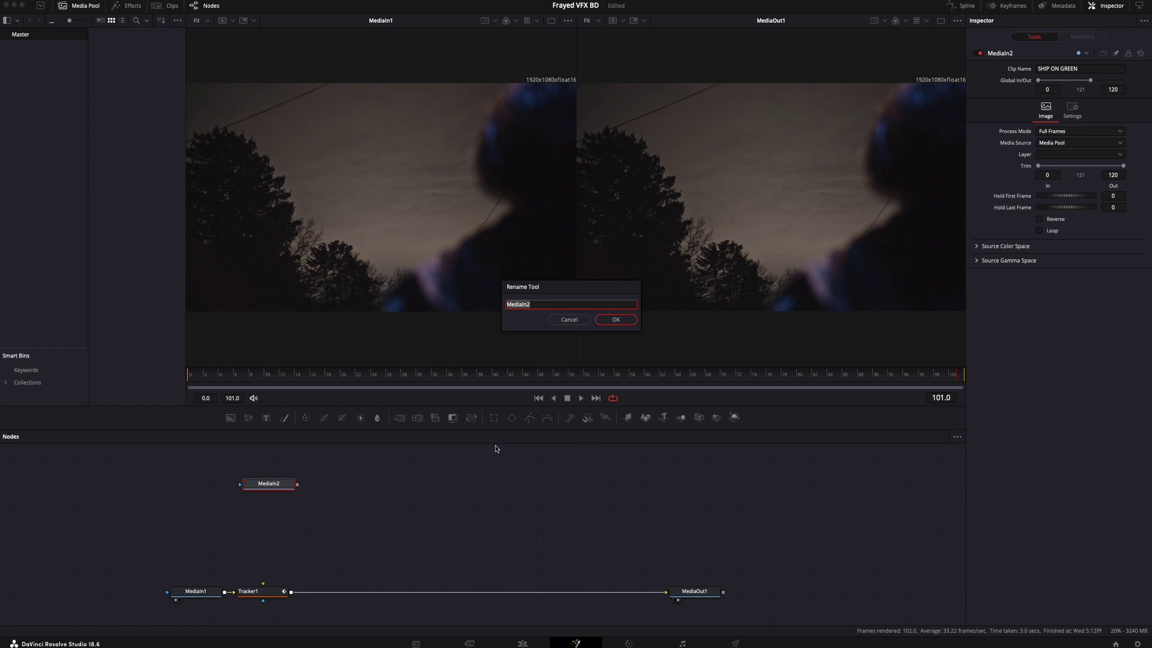
text(SPACE SHIP A)
click(615, 320)
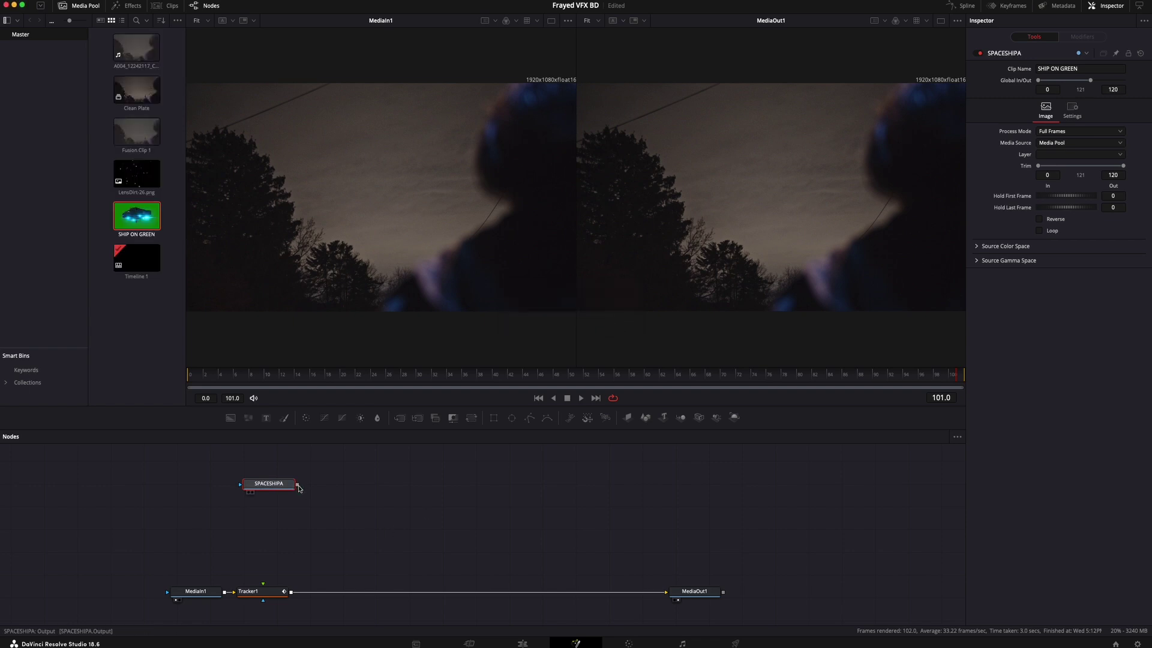
Connect the spaceship node's output to Tracker1's foreground input and play back the match-moved composite.
drag(298, 486, 263, 594)
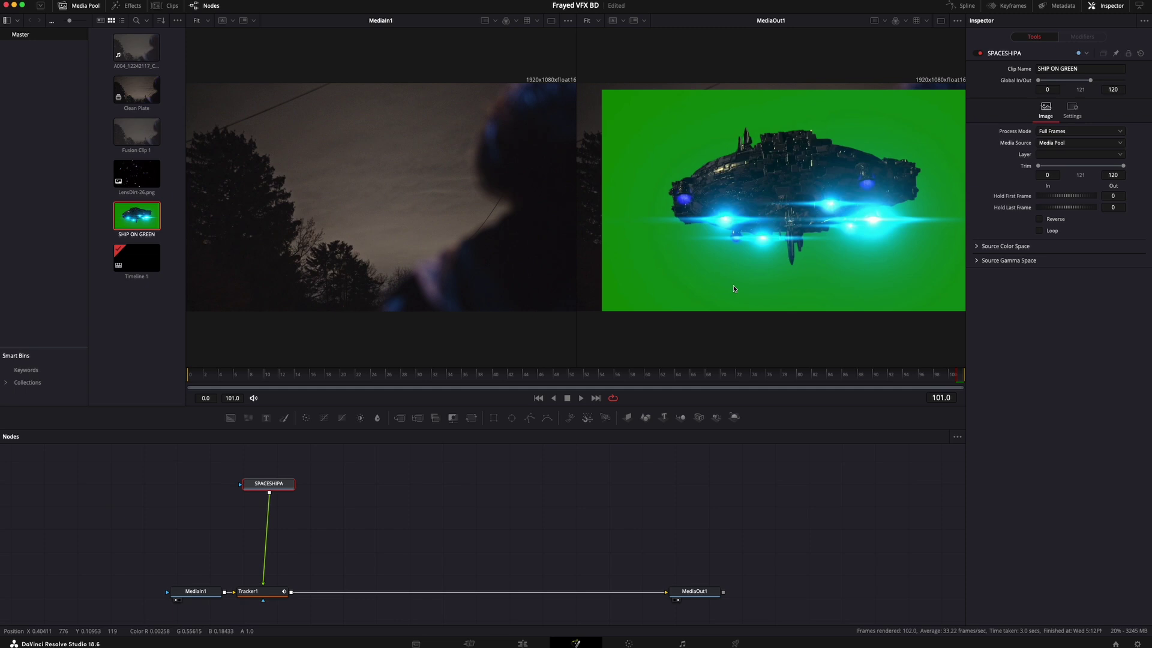
key(space)
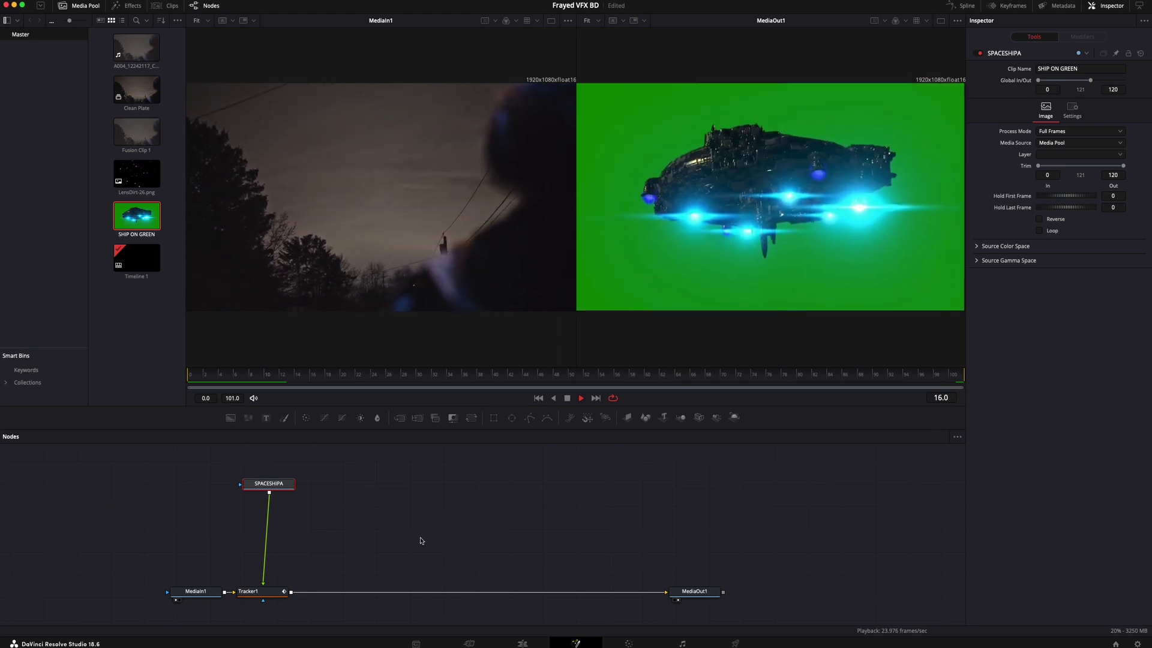
key(space)
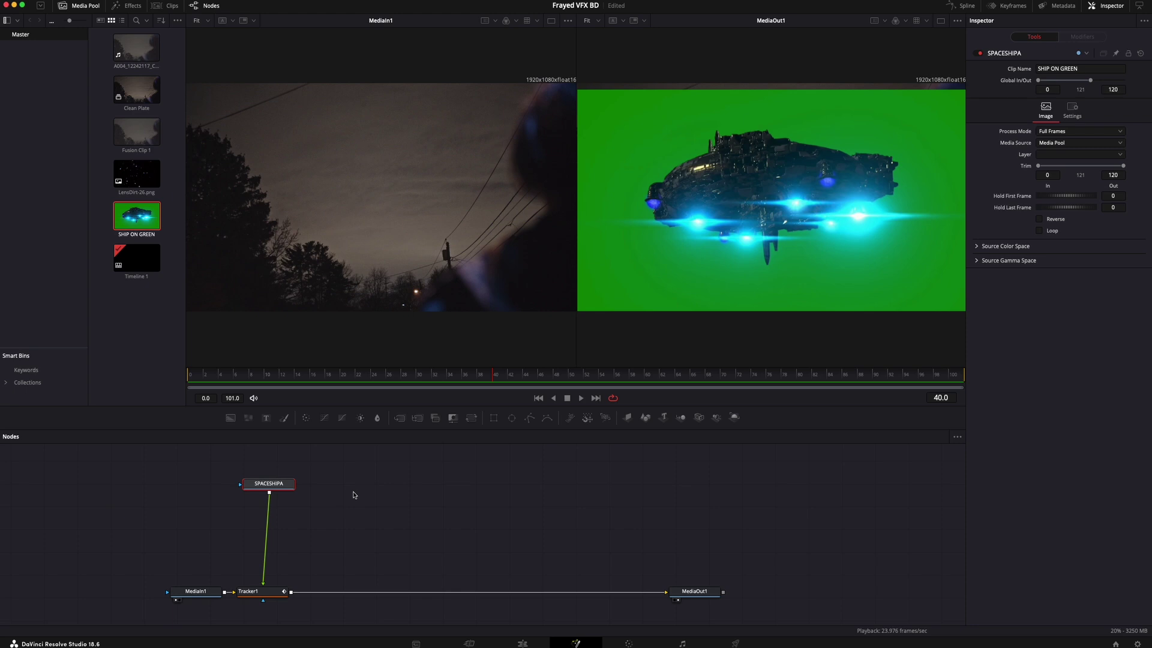
click(341, 504)
click(269, 484)
key(space)
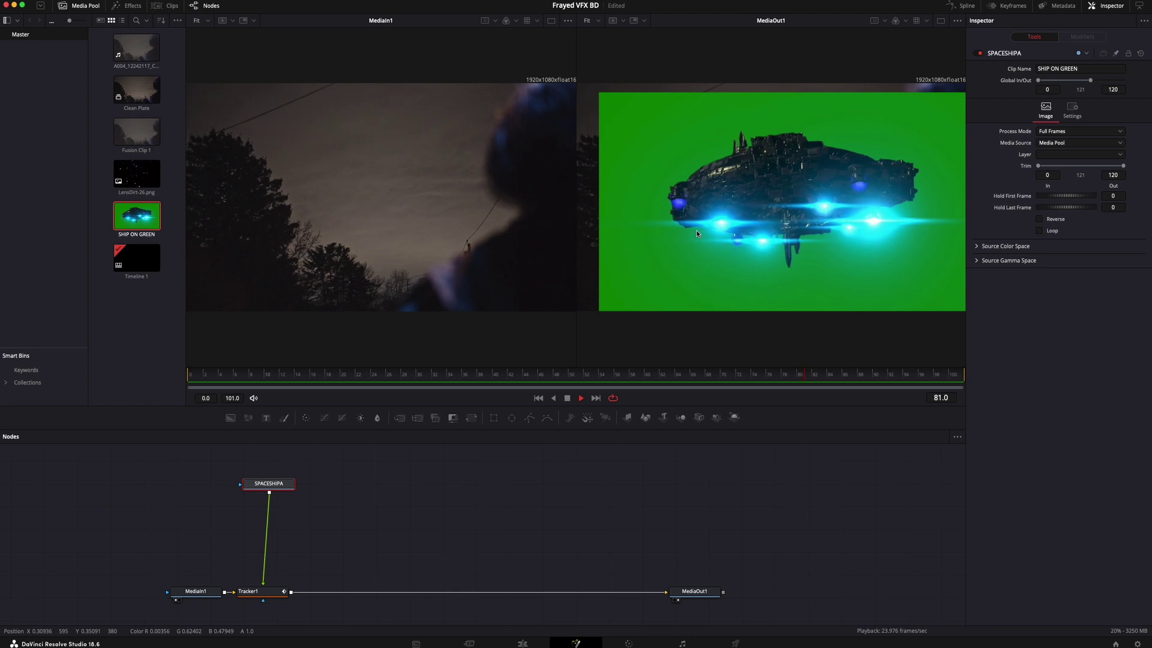
key(space)
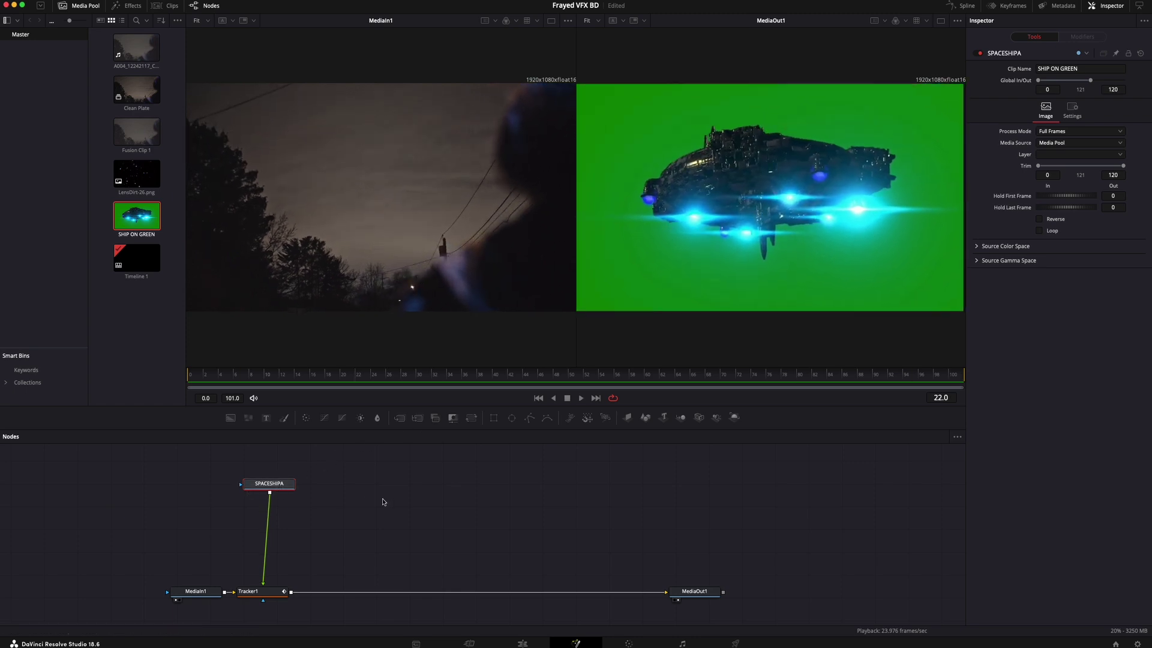
Add a Delta Keyer after the spaceship node, sample the green backdrop as its background color and play back the key.
key(shift+space)
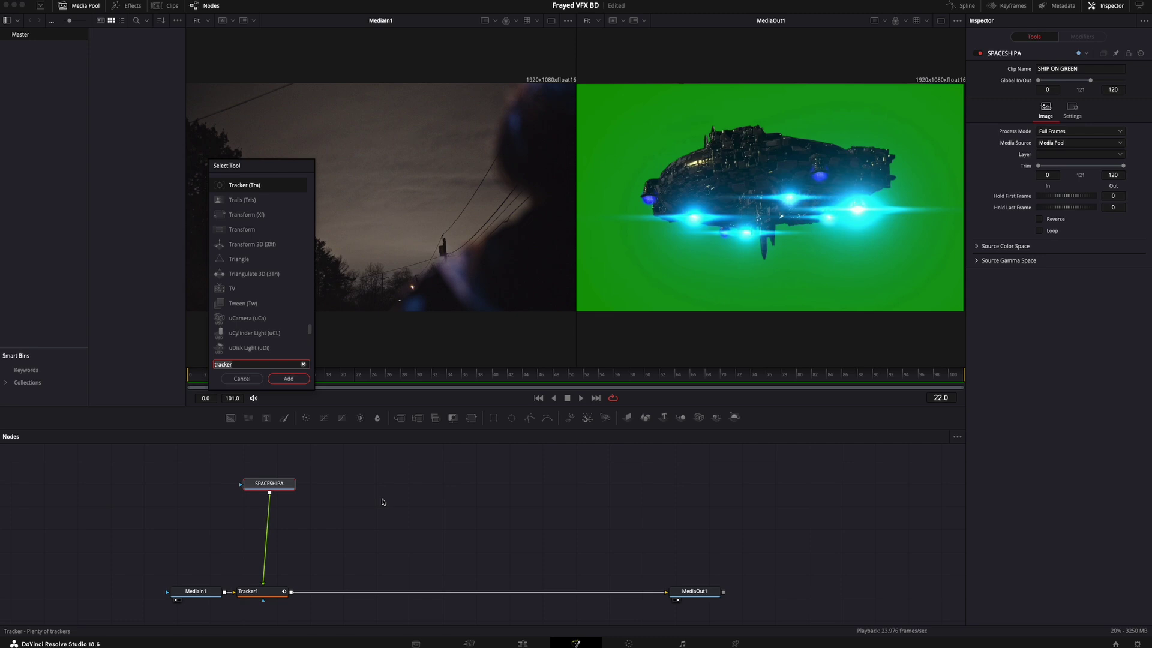
text(delta)
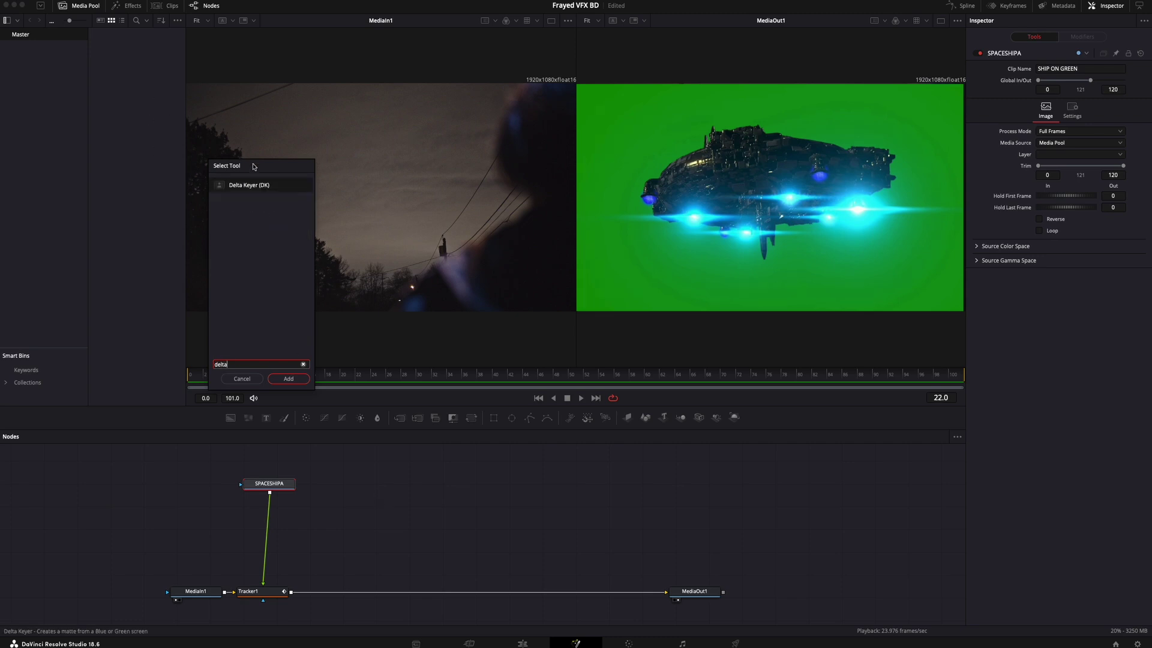
click(292, 378)
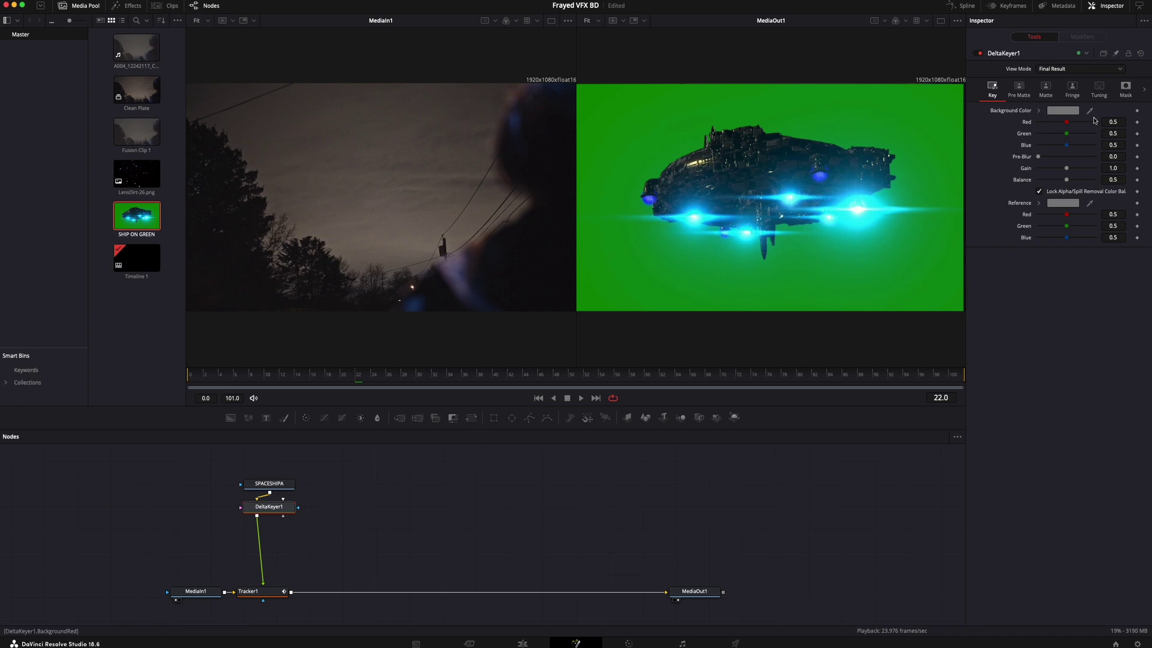
drag(1090, 111, 663, 133)
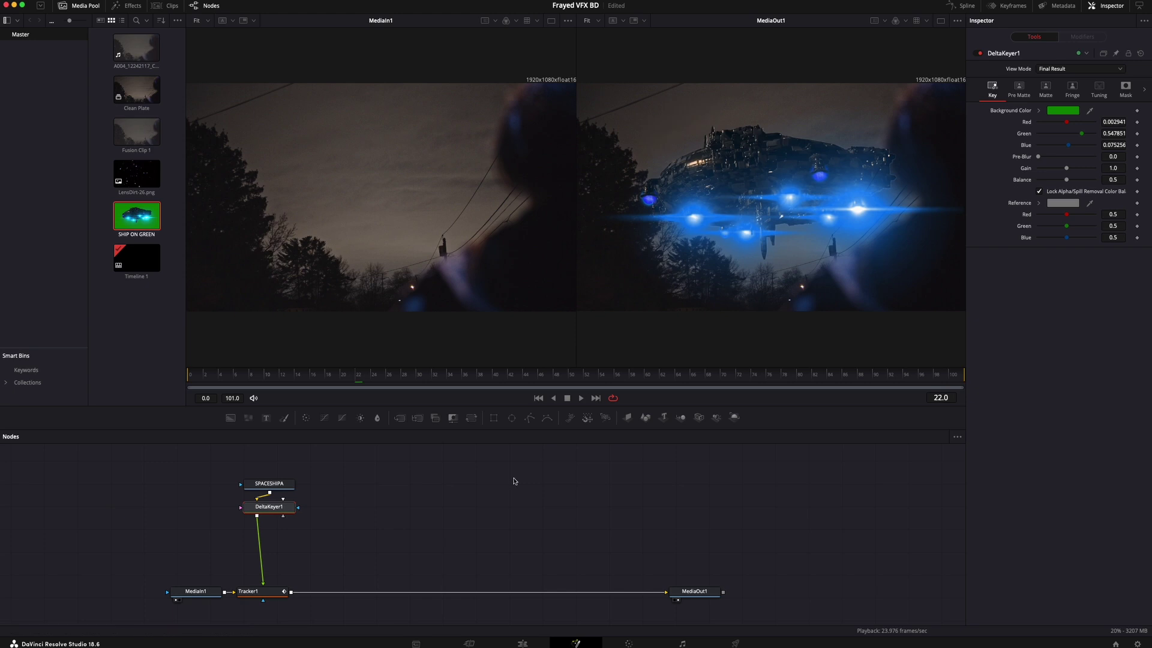
key(space)
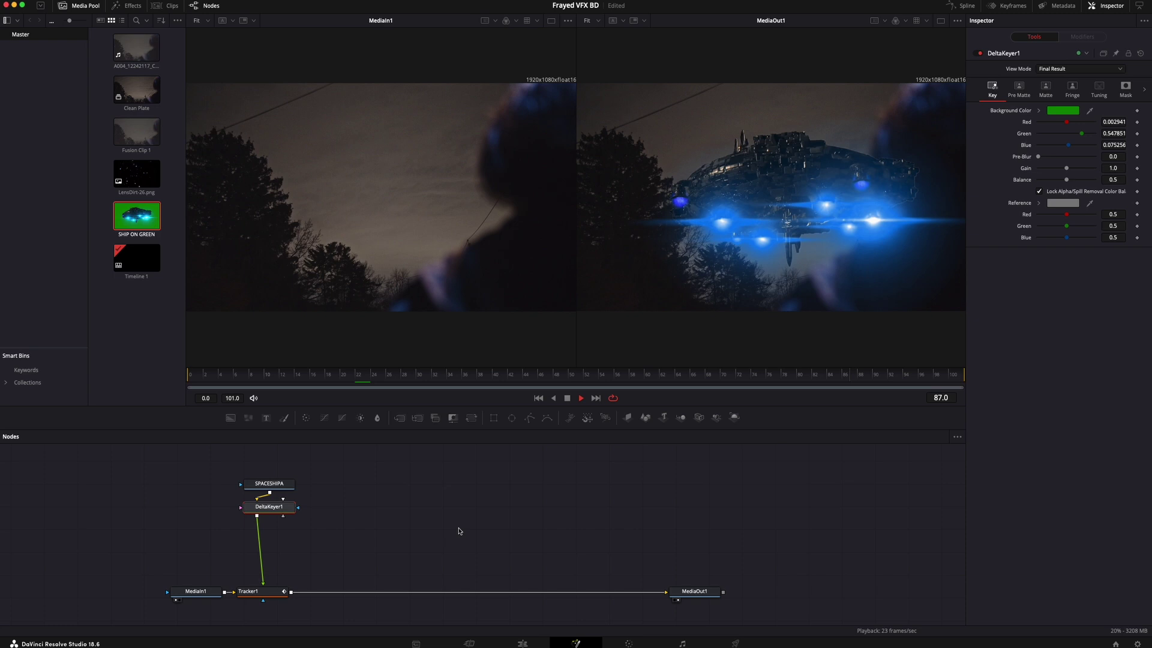
key(space)
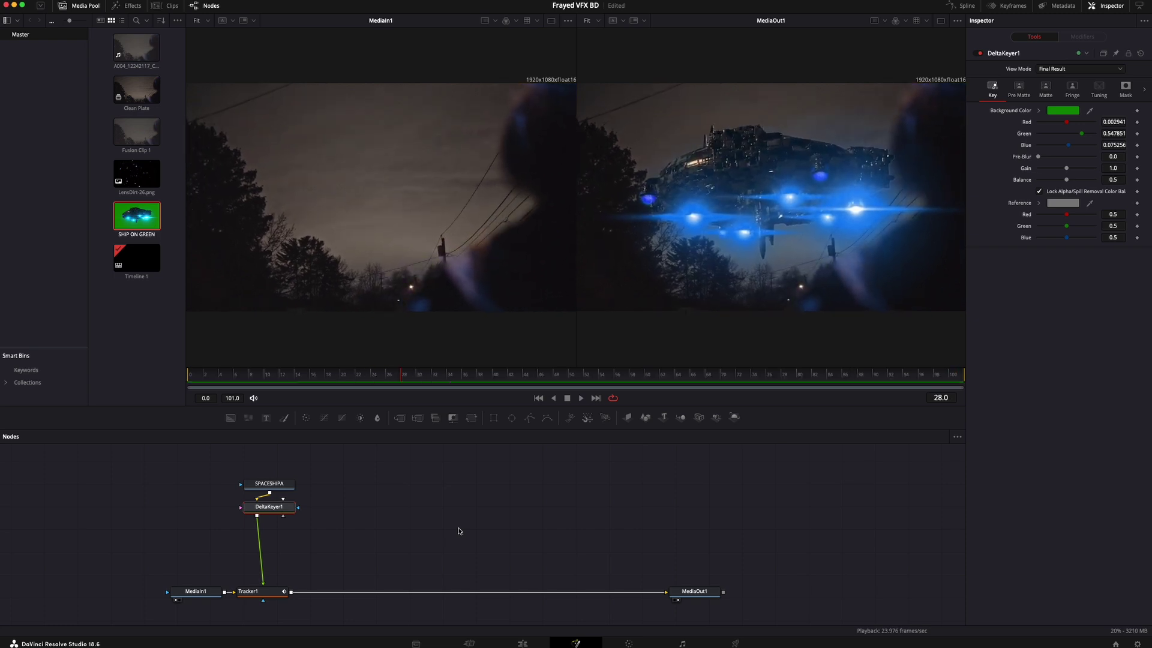
Shift the spaceship and keyer nodes up slightly and insert a Transform node between DeltaKeyer1 and Tracker1.
drag(320, 469, 276, 504)
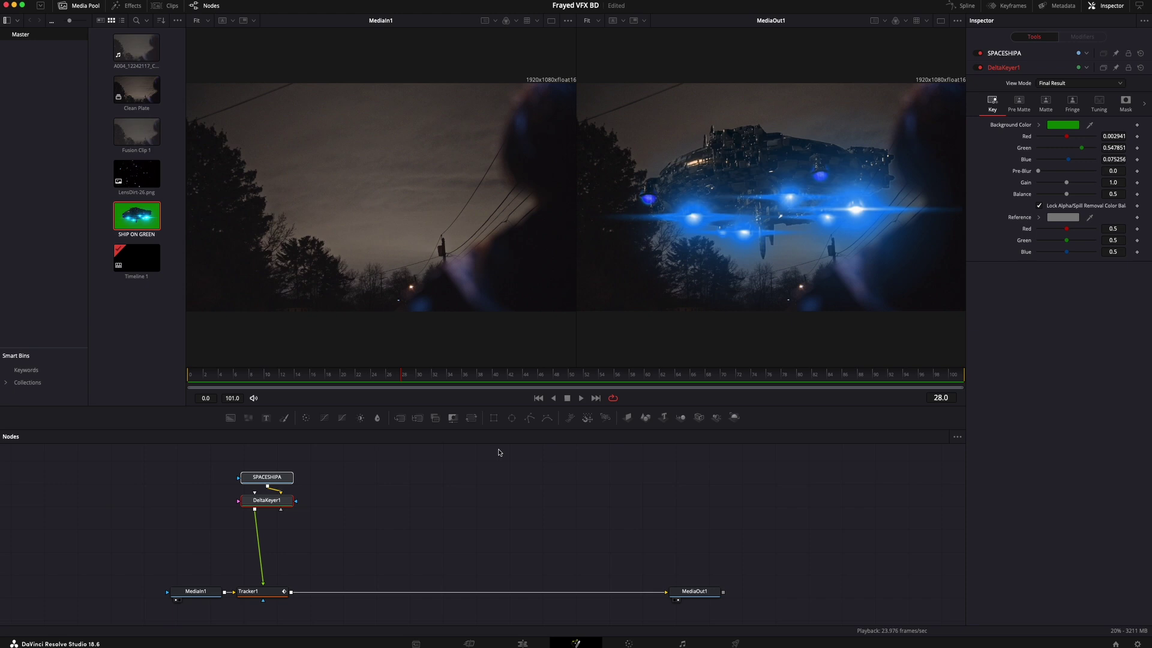
key(shift+space)
text(delta)
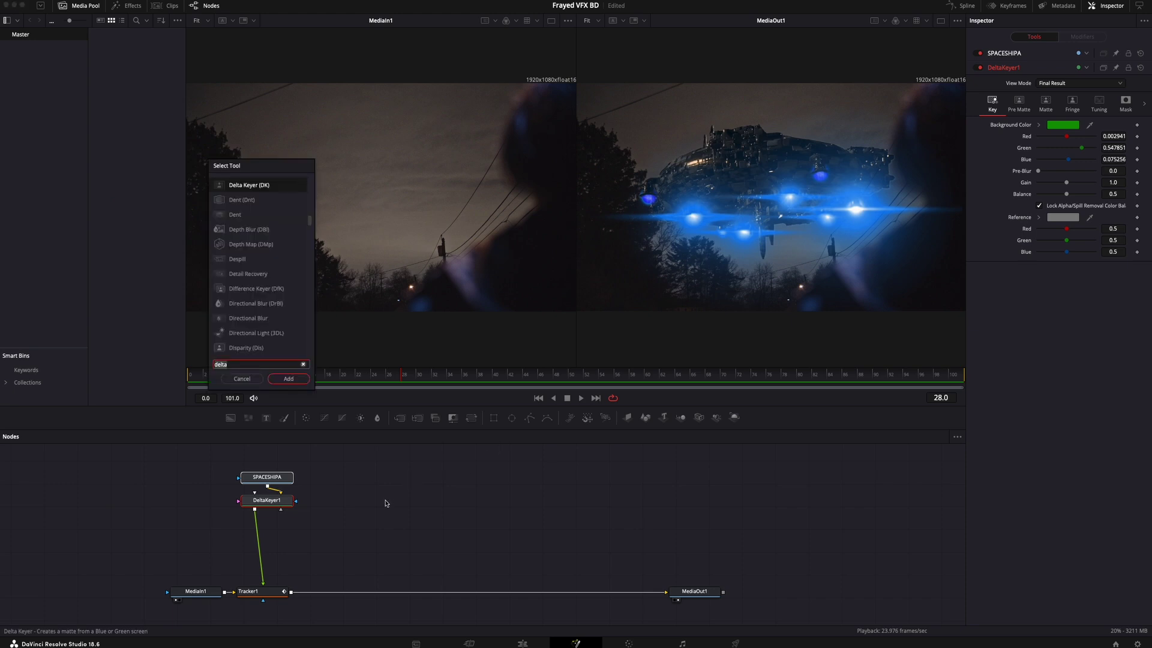
key(BackSpace)
key(BackSpace)
key(BackSpace)
key(BackSpace)
key(BackSpace)
text(transf)
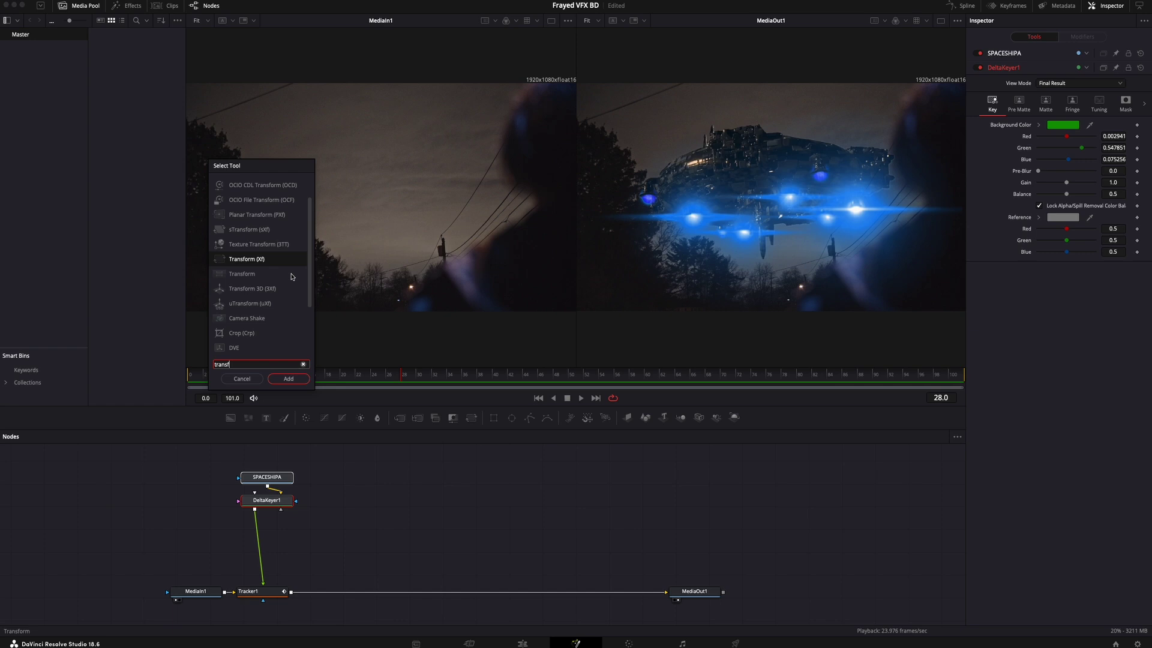
click(289, 379)
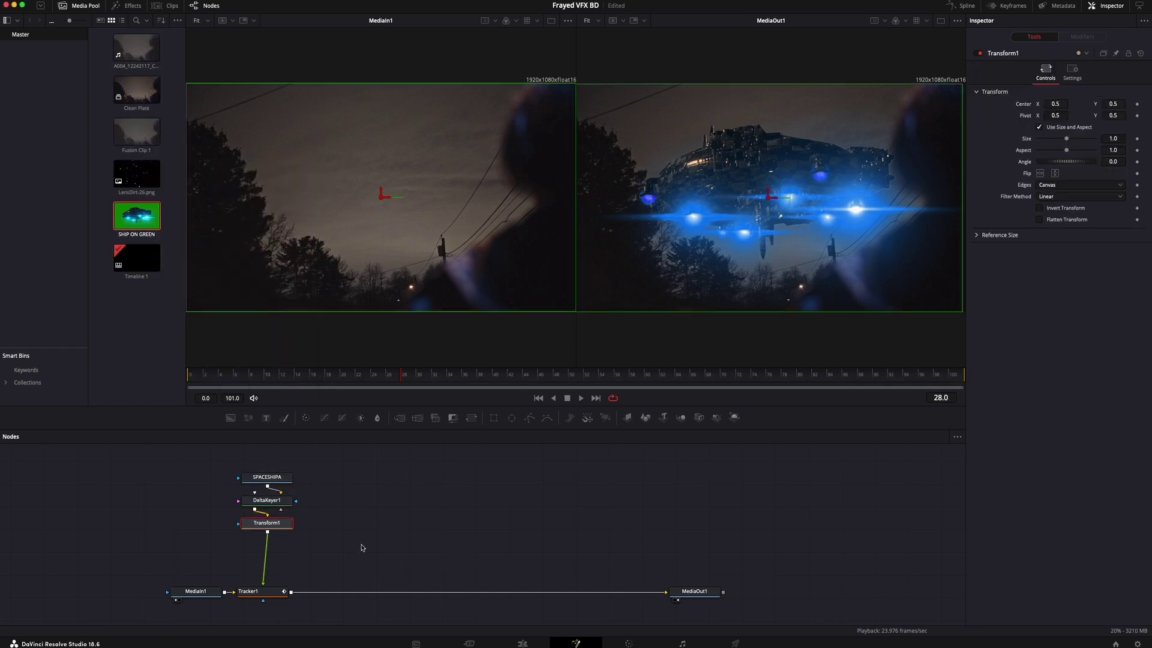
Scale the ship to 0.83 and raise it into the sky, with its center at about X 0.47, Y 0.71.
mouse_move(280, 527)
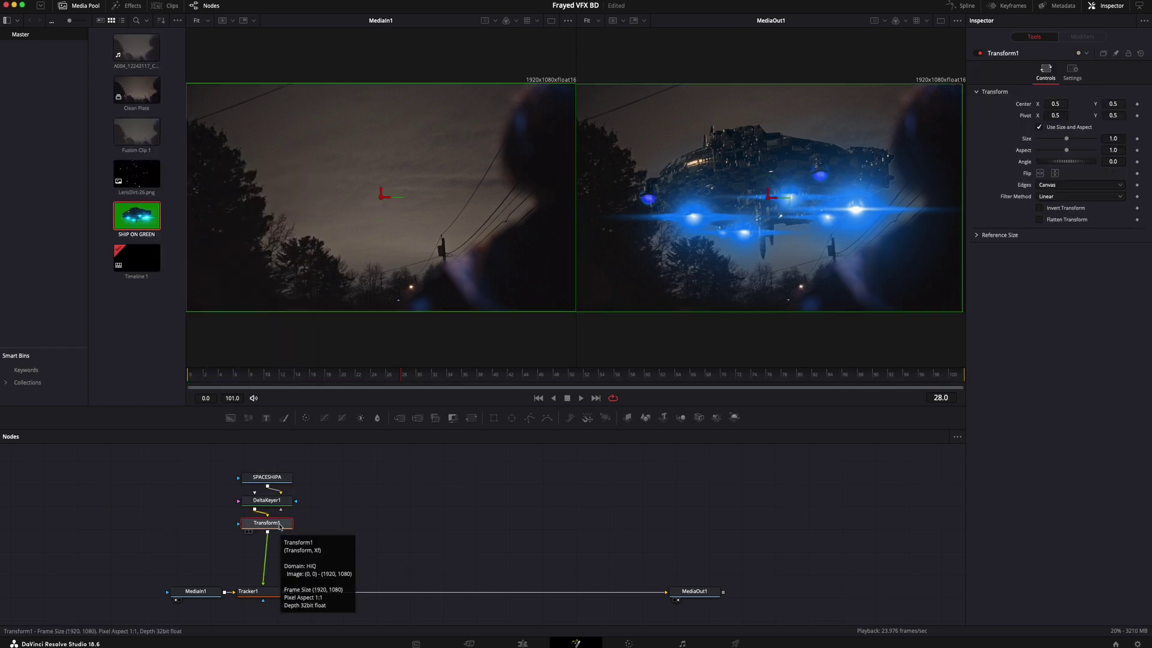
drag(768, 193, 769, 155)
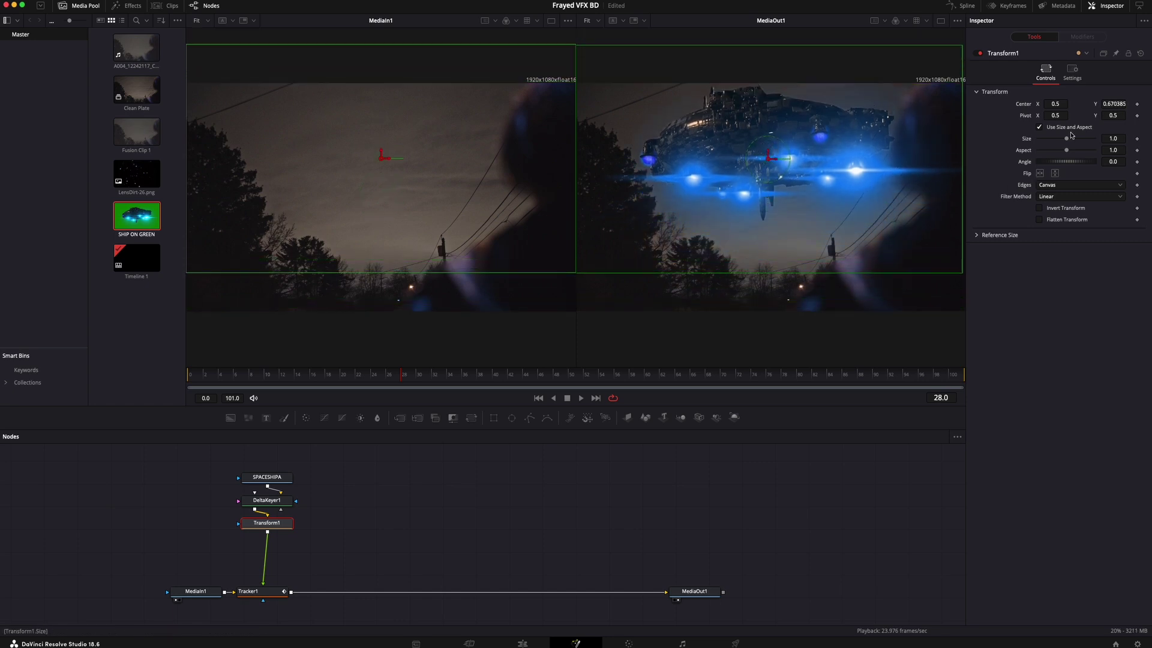
drag(1068, 139, 1062, 140)
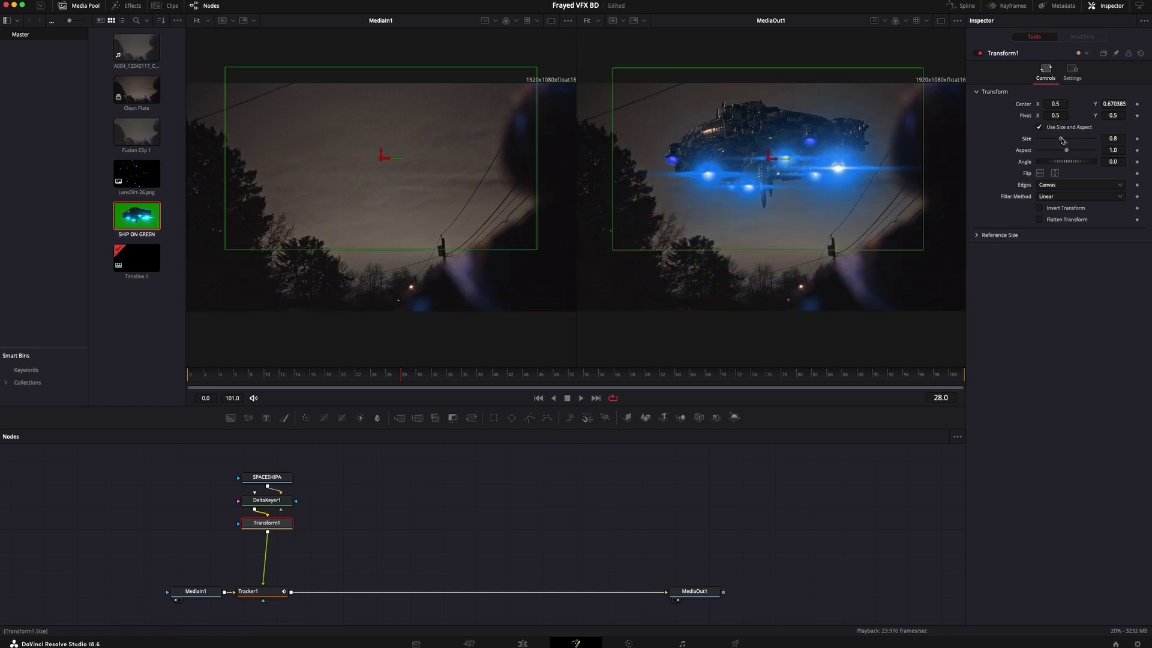
drag(771, 158, 757, 148)
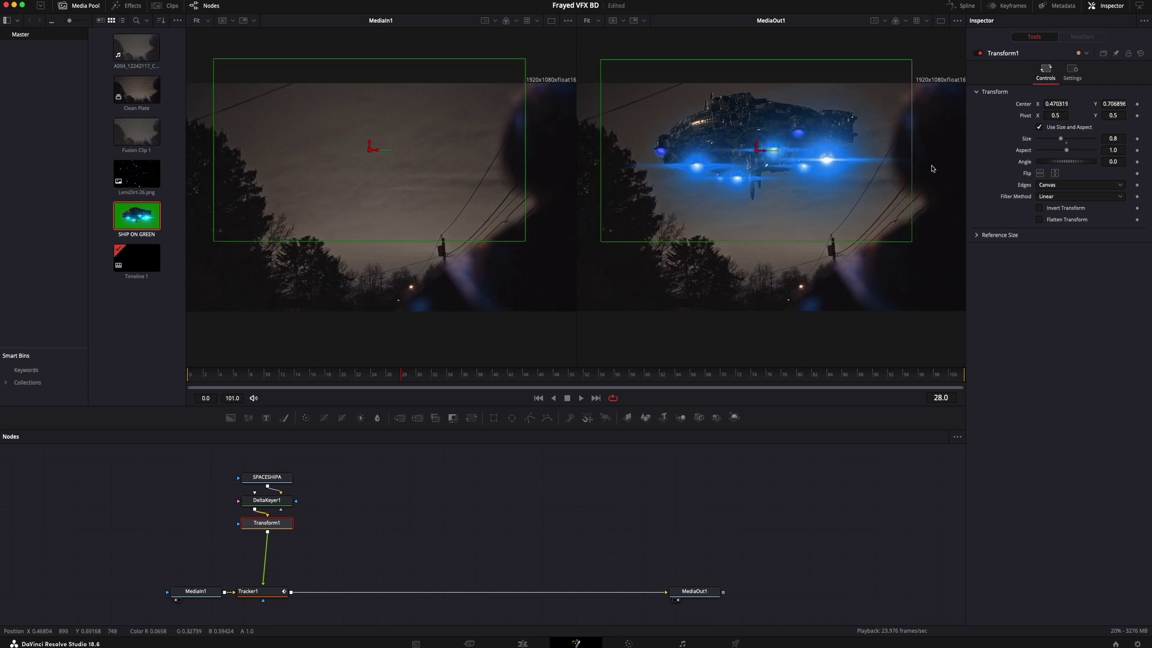
drag(1061, 140, 1059, 139)
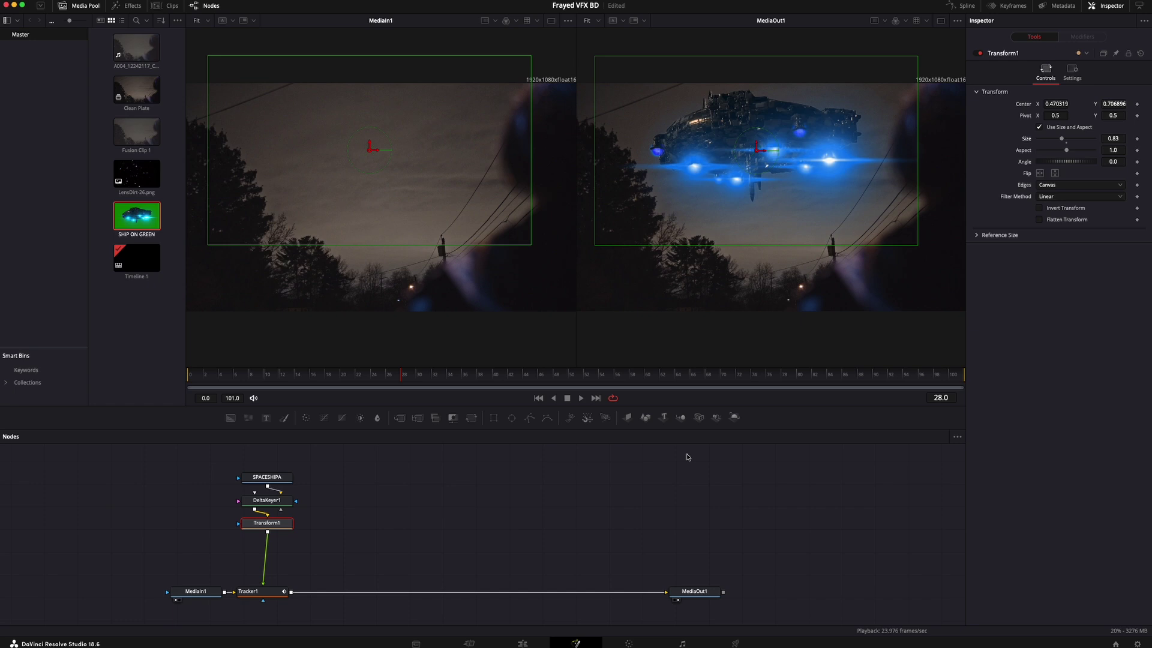
Play back the shot and move the ship up and away from the person, to a center of about X 0.41, Y 0.75.
key(space)
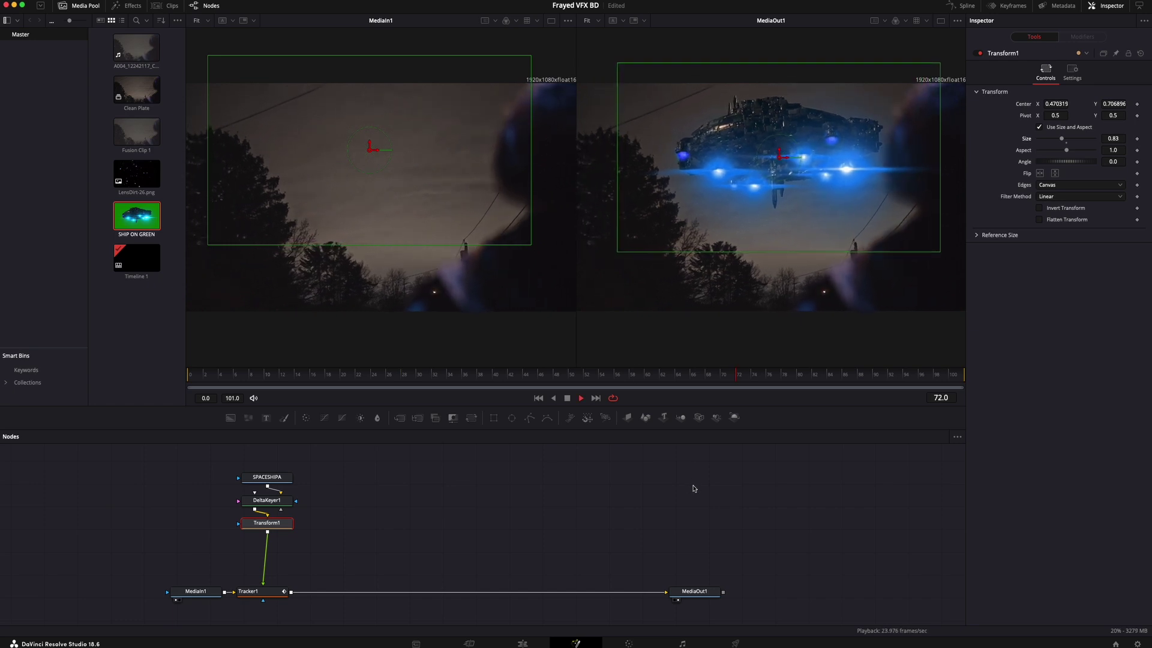
key(space)
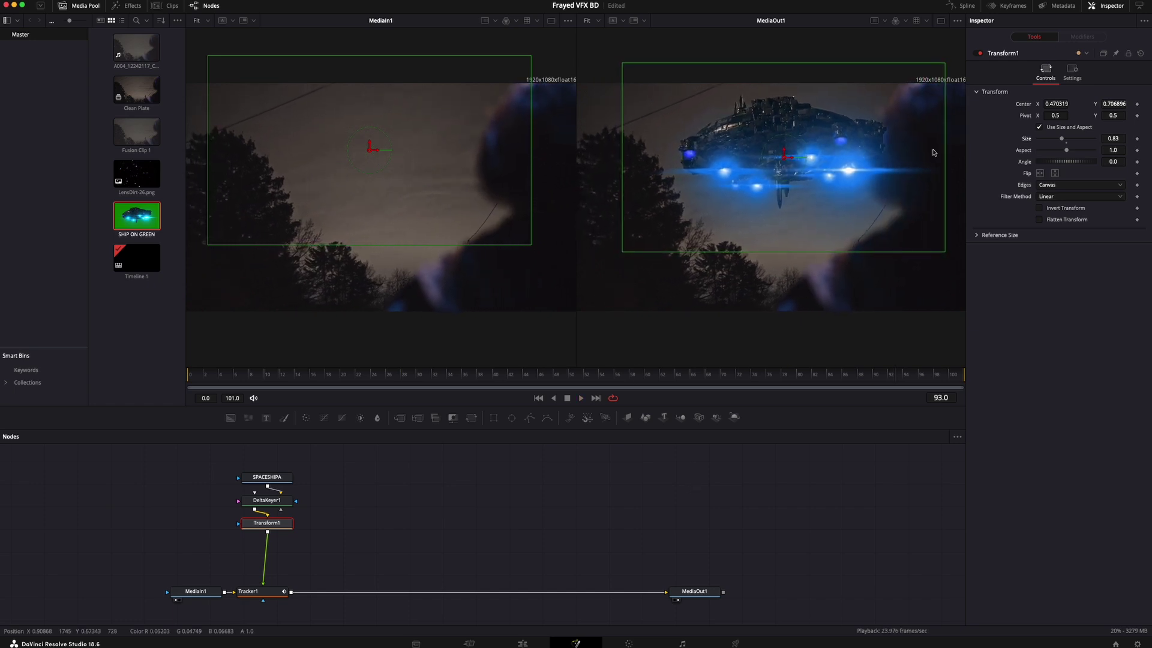
drag(784, 157, 761, 149)
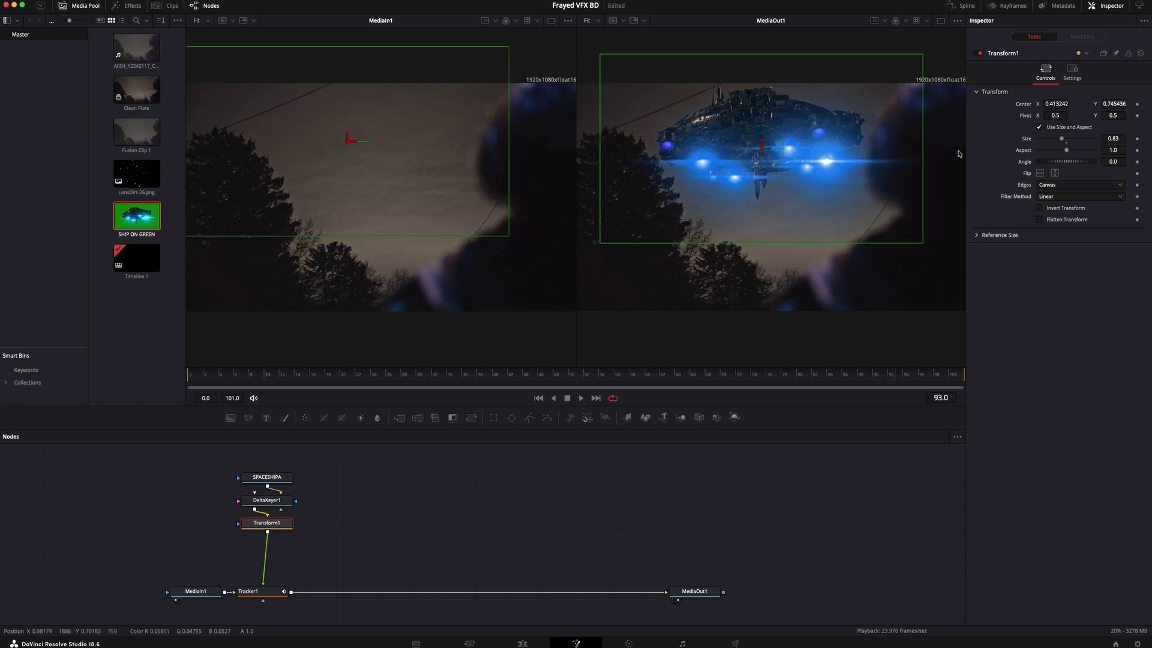
Reduce the ship's size to 0.8, play back the shot and nudge the ship's center to about X 0.42.
drag(1062, 140, 1060, 138)
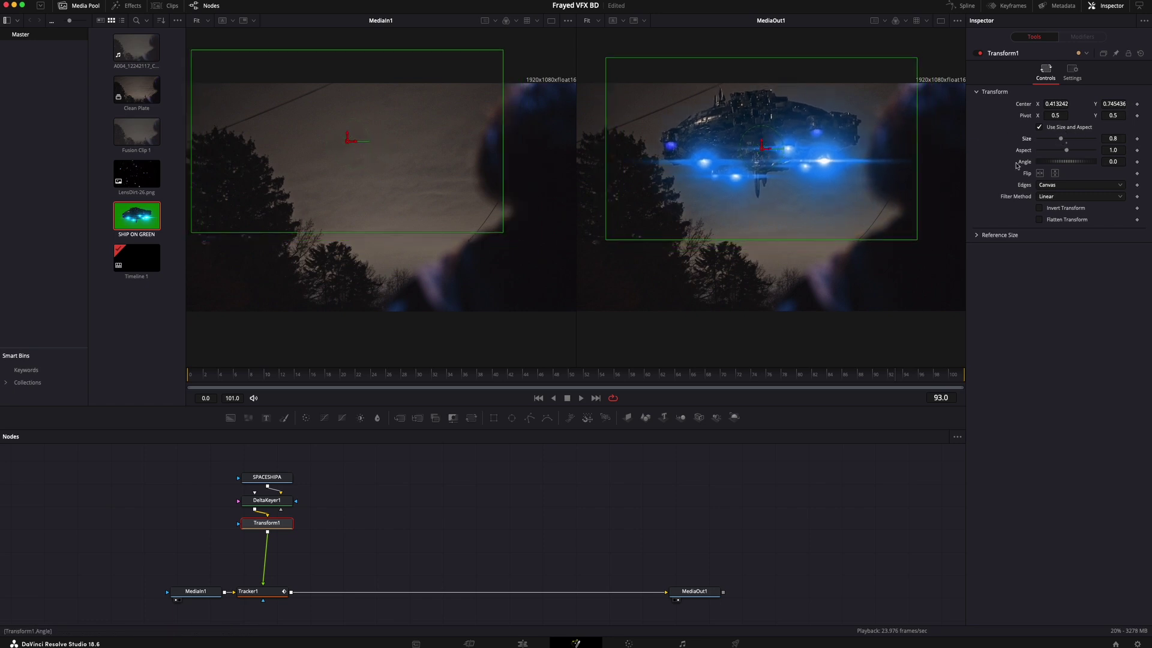
key(space)
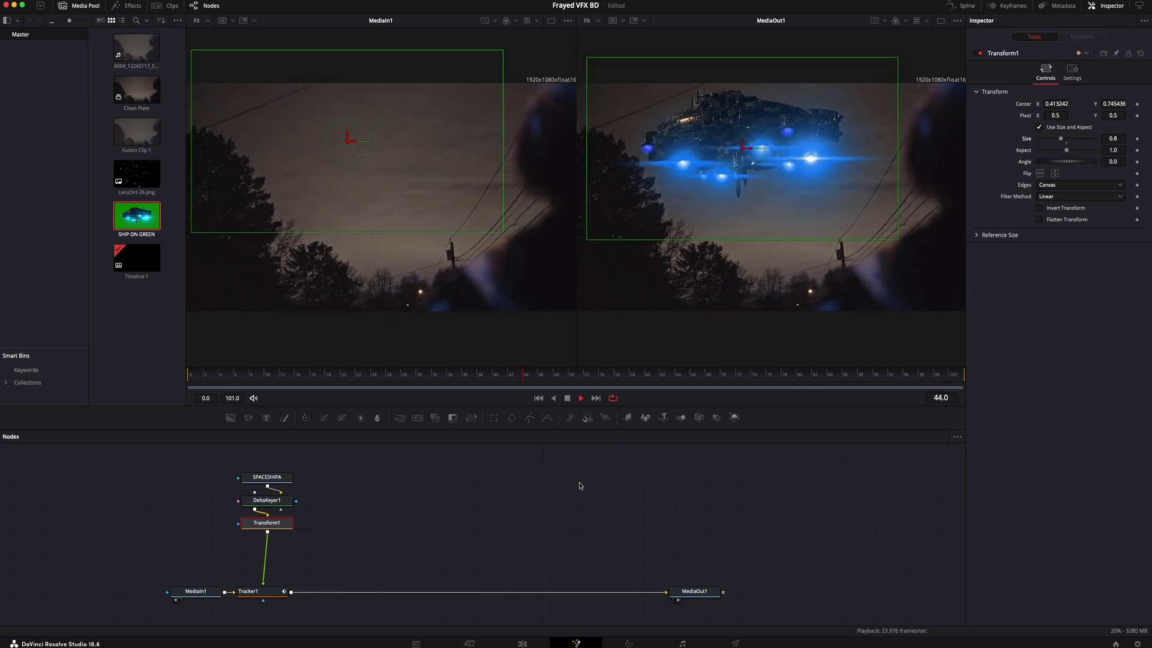
key(space)
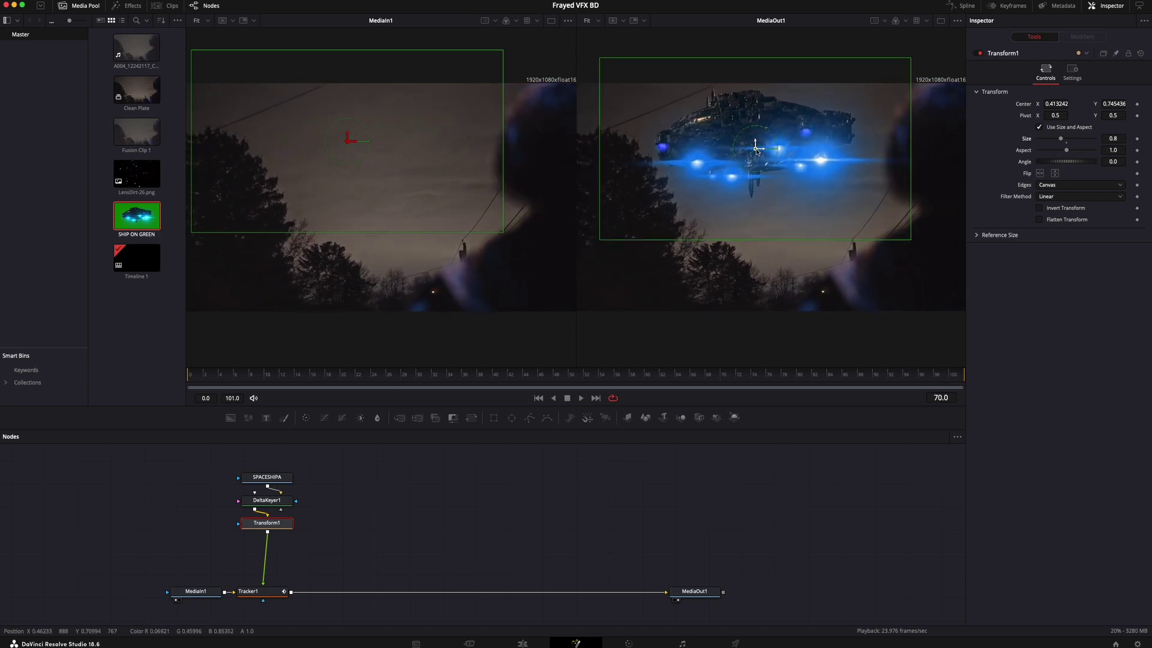
drag(756, 149, 758, 149)
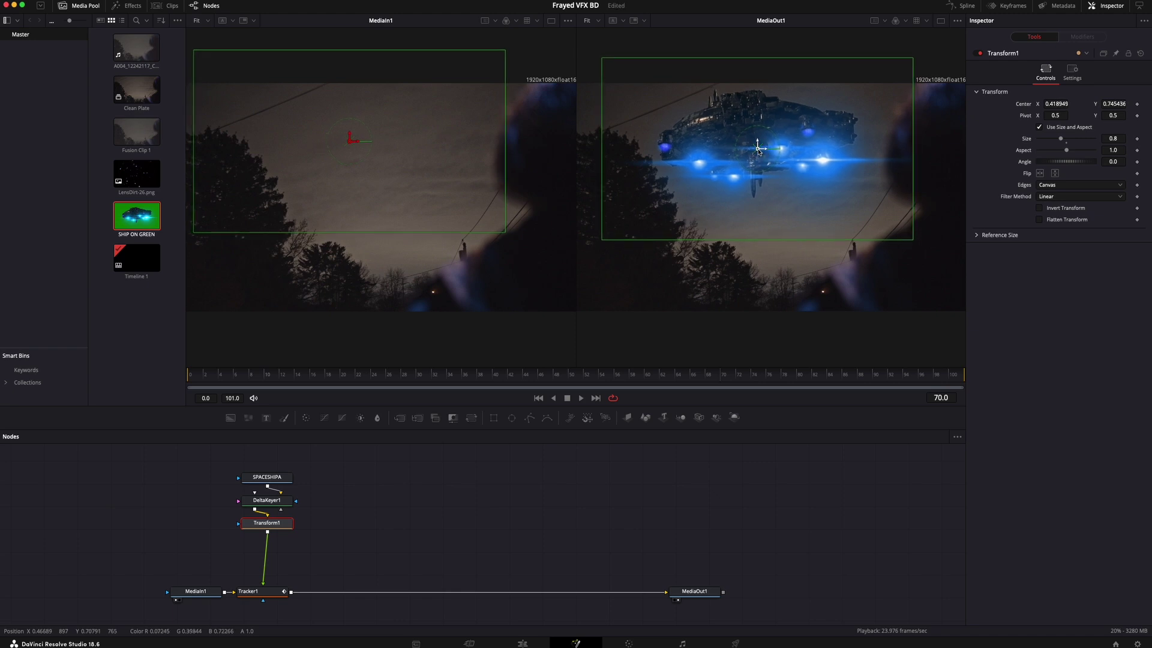
Shift the three ship nodes up slightly and move the Transform node down to leave a gap below DeltaKeyer1.
click(329, 462)
drag(324, 463, 277, 534)
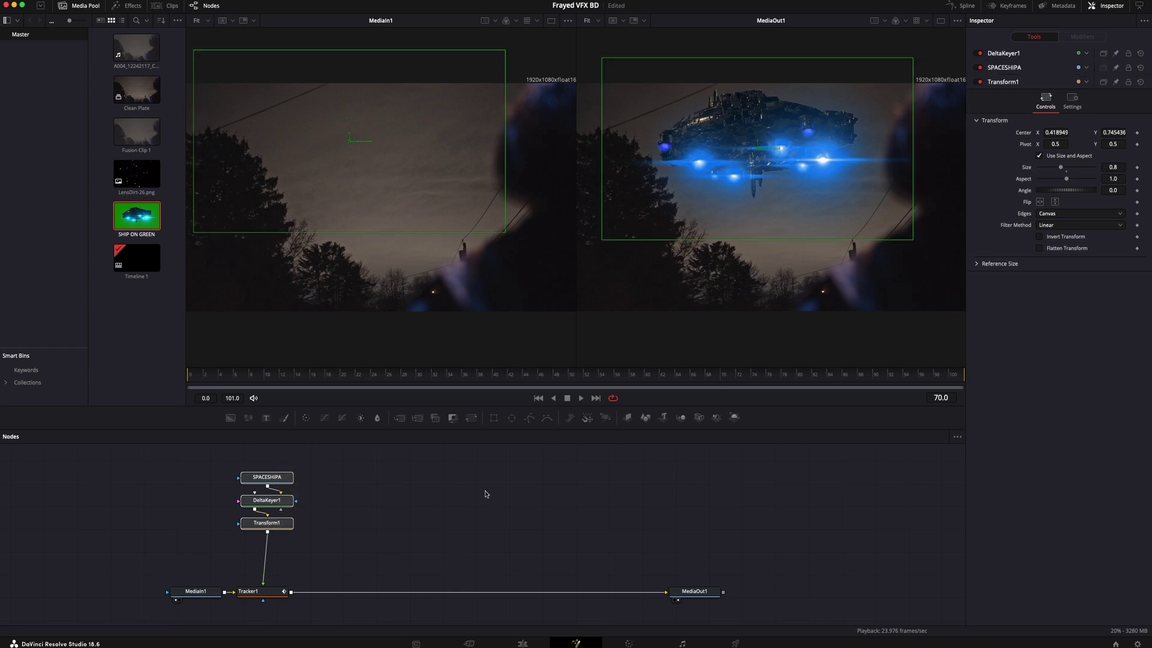
drag(288, 527, 287, 521)
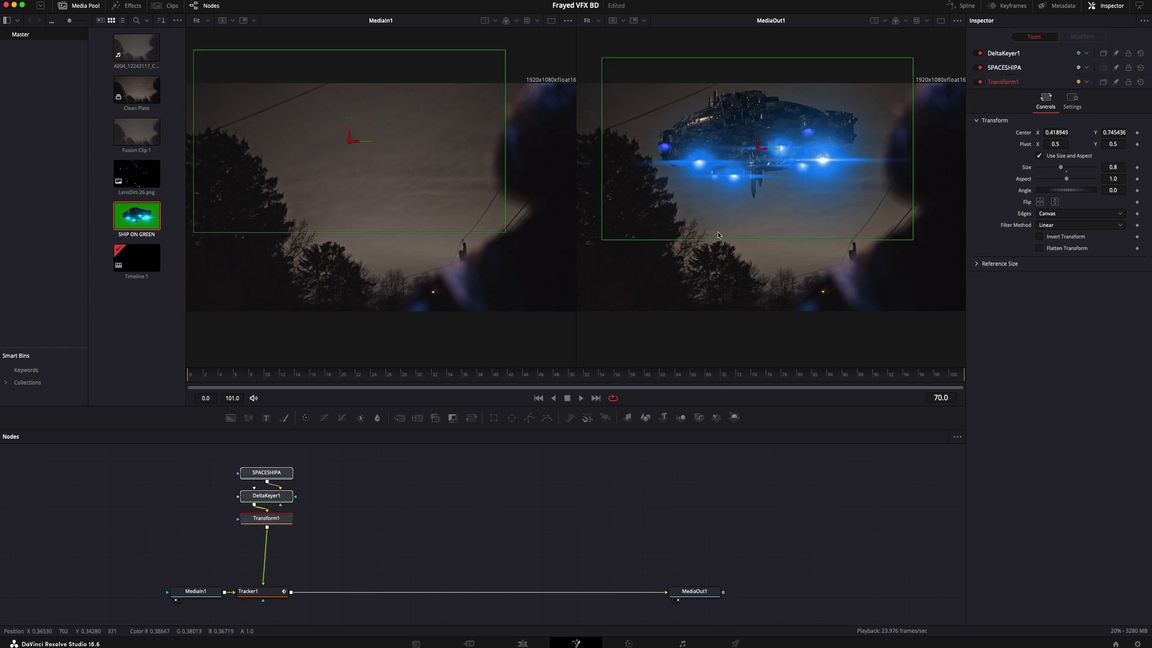
click(379, 527)
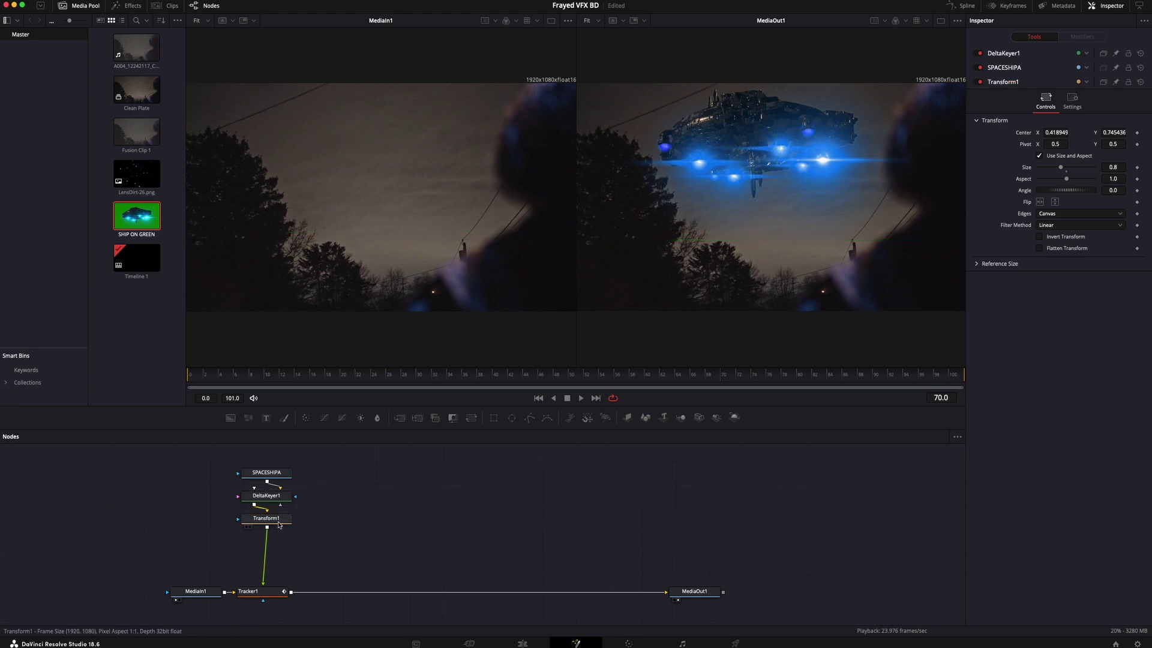
drag(279, 522, 276, 565)
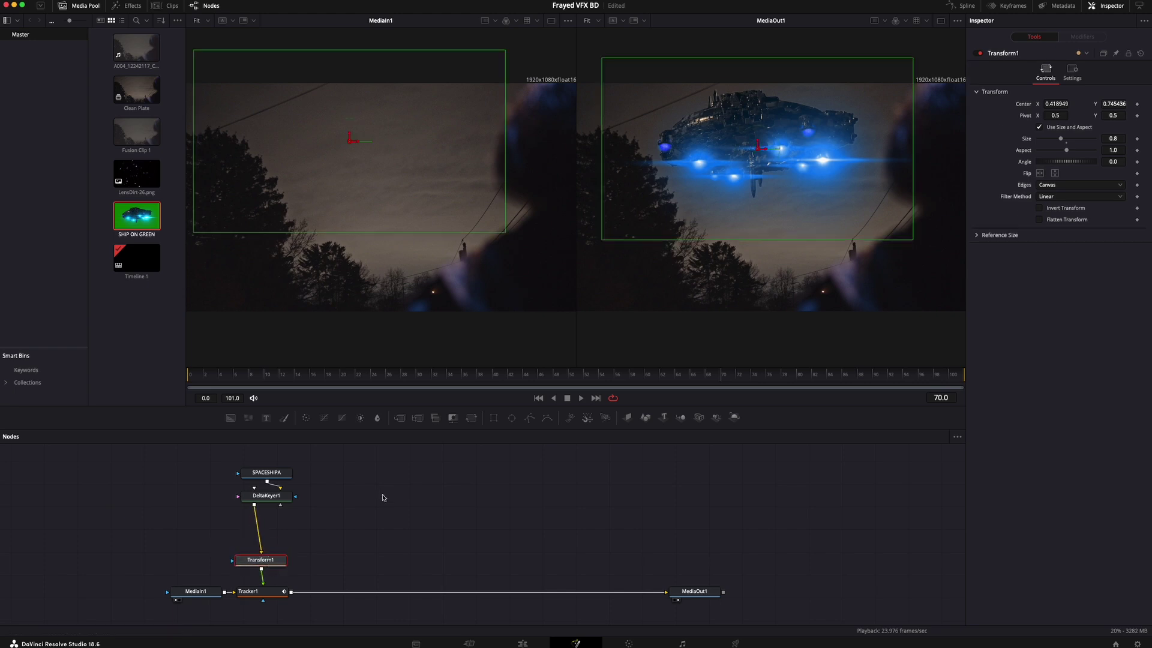
Insert a Color Corrector node between DeltaKeyer1 and Transform1.
click(282, 499)
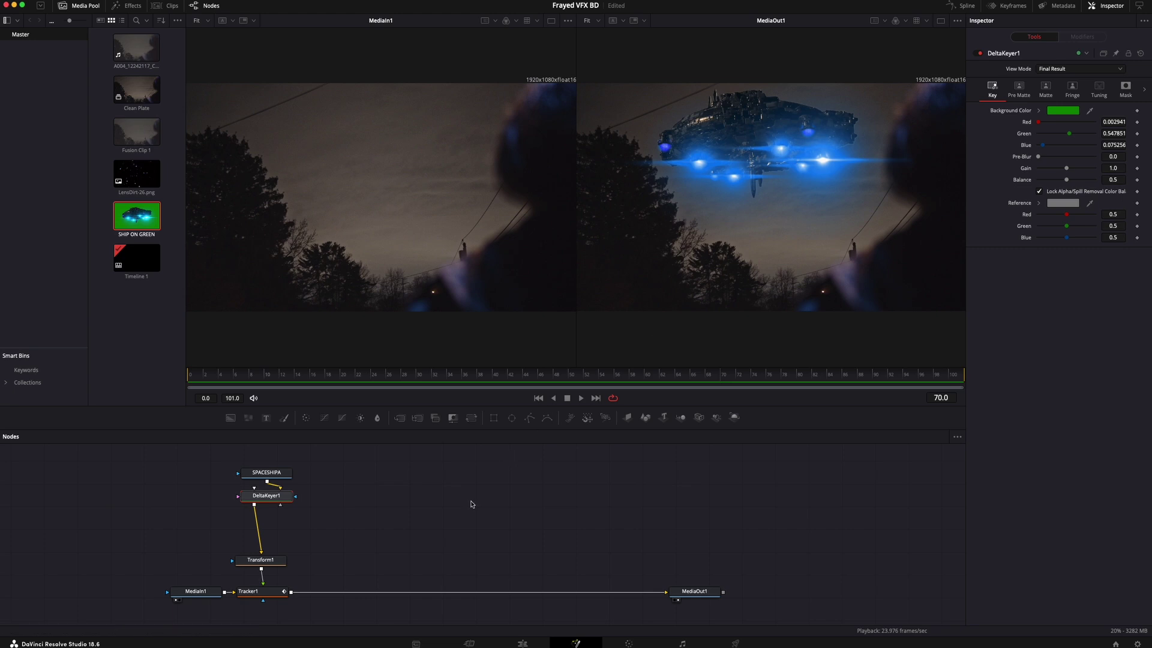
key(shift+space)
text(color)
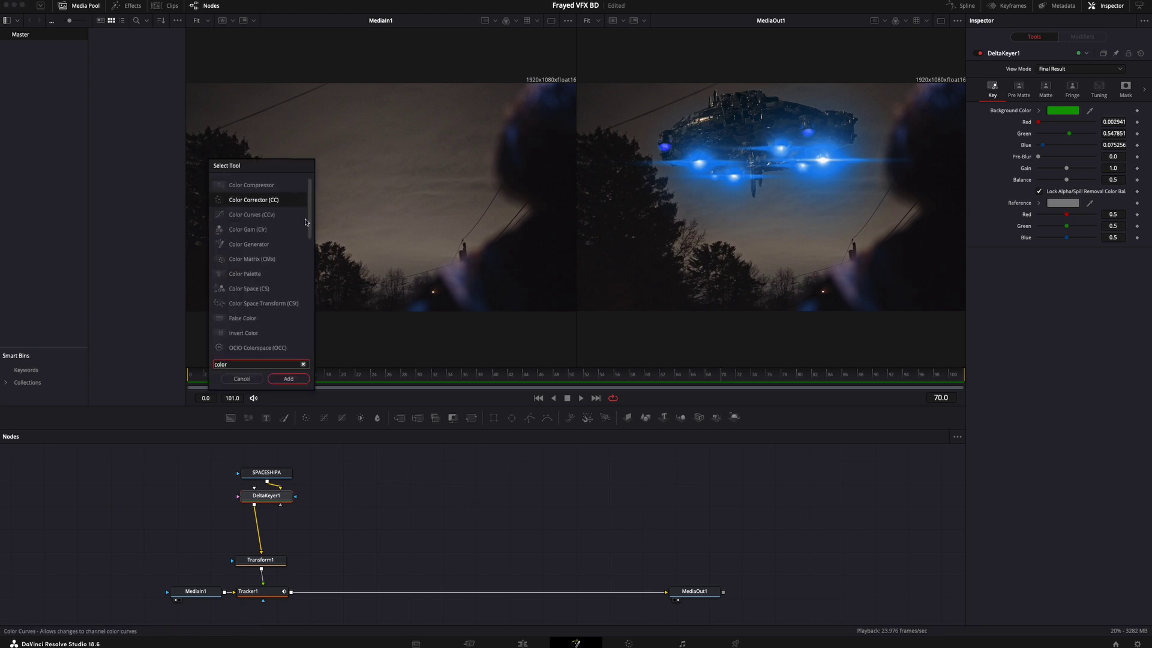
click(289, 379)
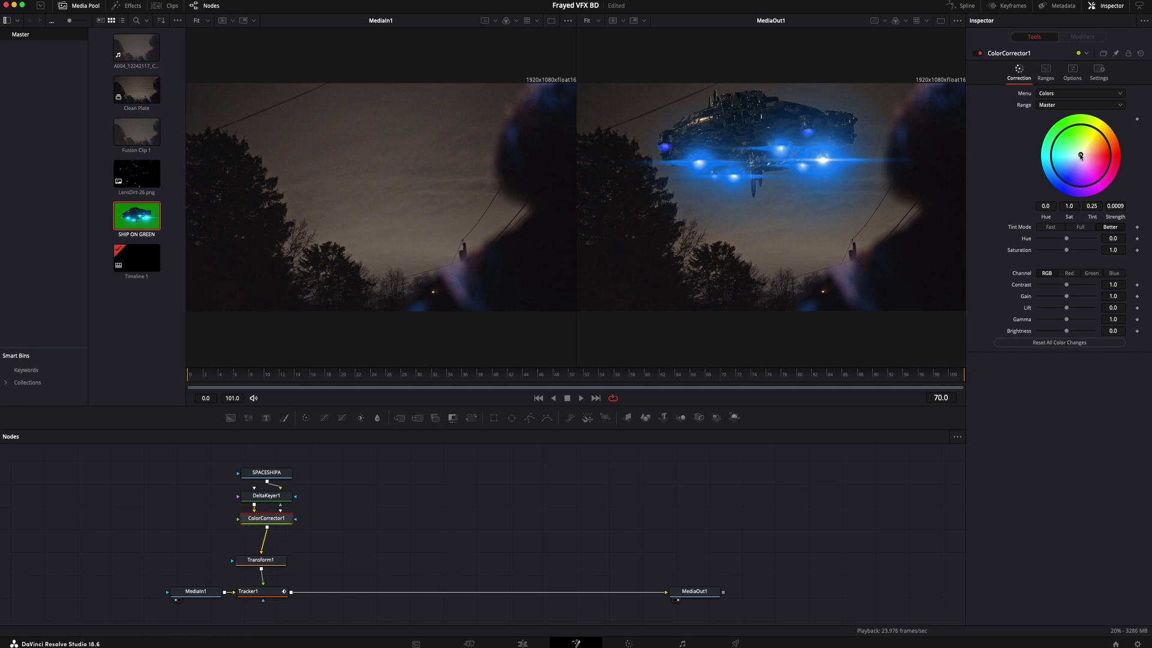
Warm the ship with a tint strength of about 0.094, set saturation to 0.89, realign the Transform node below the Color Corrector and play back.
mouse_move(1085, 156)
mouse_down()
mouse_move(1097, 144)
mouse_move(1073, 131)
mouse_move(1049, 139)
mouse_move(1052, 171)
mouse_move(1046, 157)
mouse_move(1073, 135)
mouse_move(1100, 164)
mouse_move(1080, 146)
mouse_move(1088, 151)
mouse_up()
drag(1067, 251, 1064, 251)
drag(278, 561, 282, 544)
key(space)
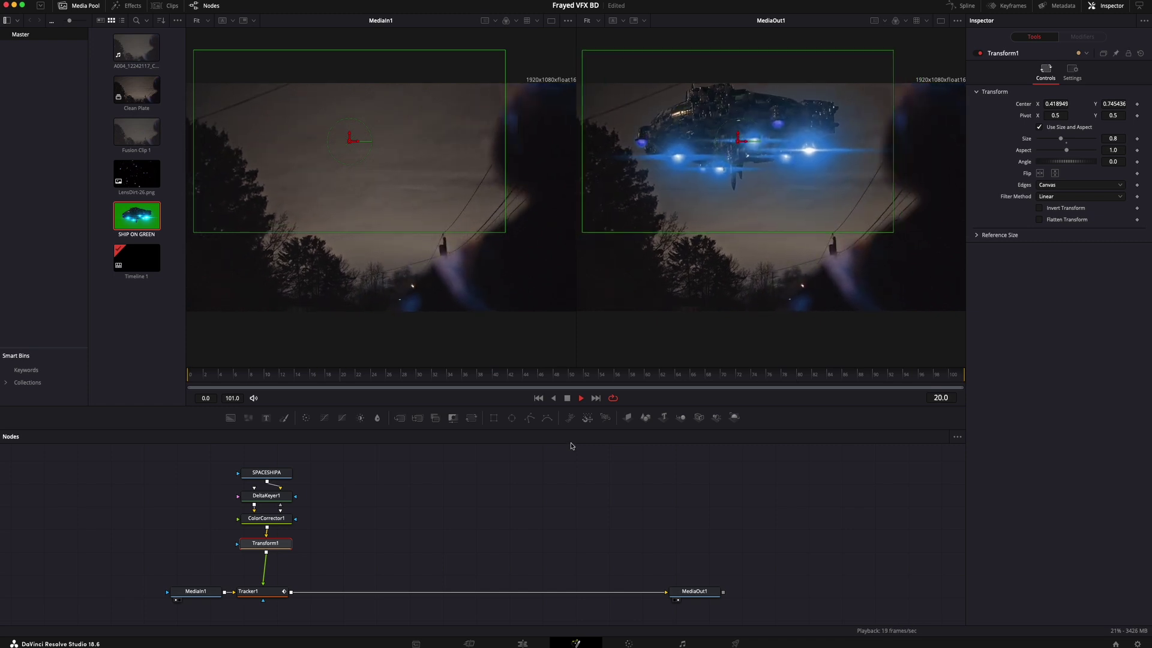
key(space)
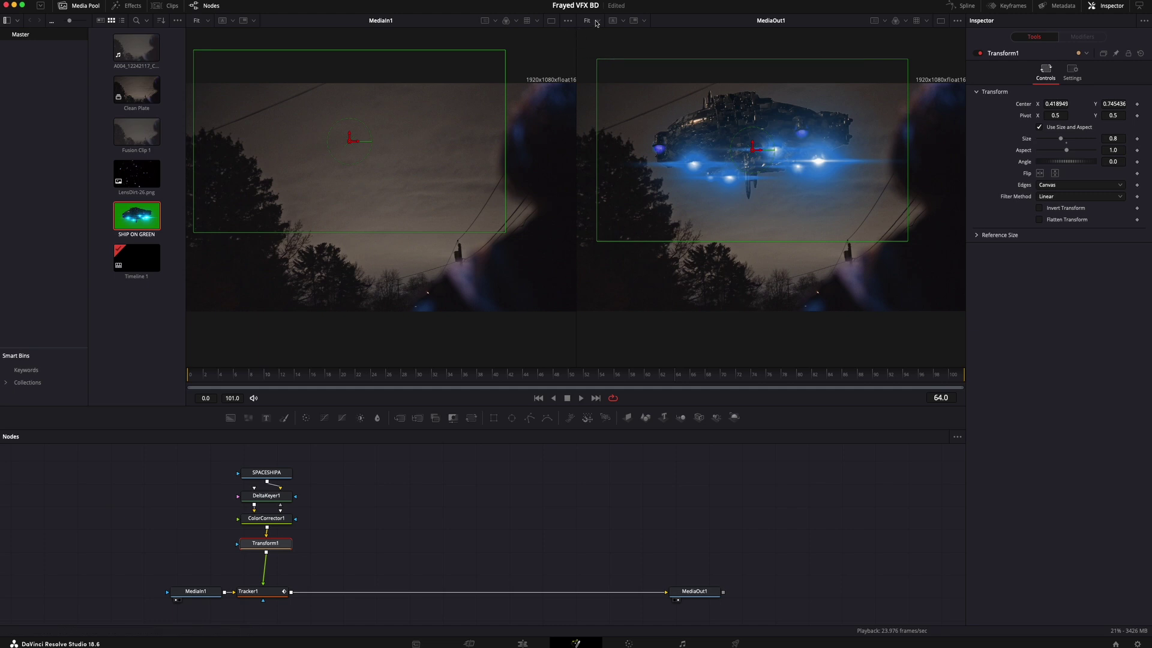
Examine the ship's edges, lights and texture against the sky in the output at 100% magnification.
click(698, 593)
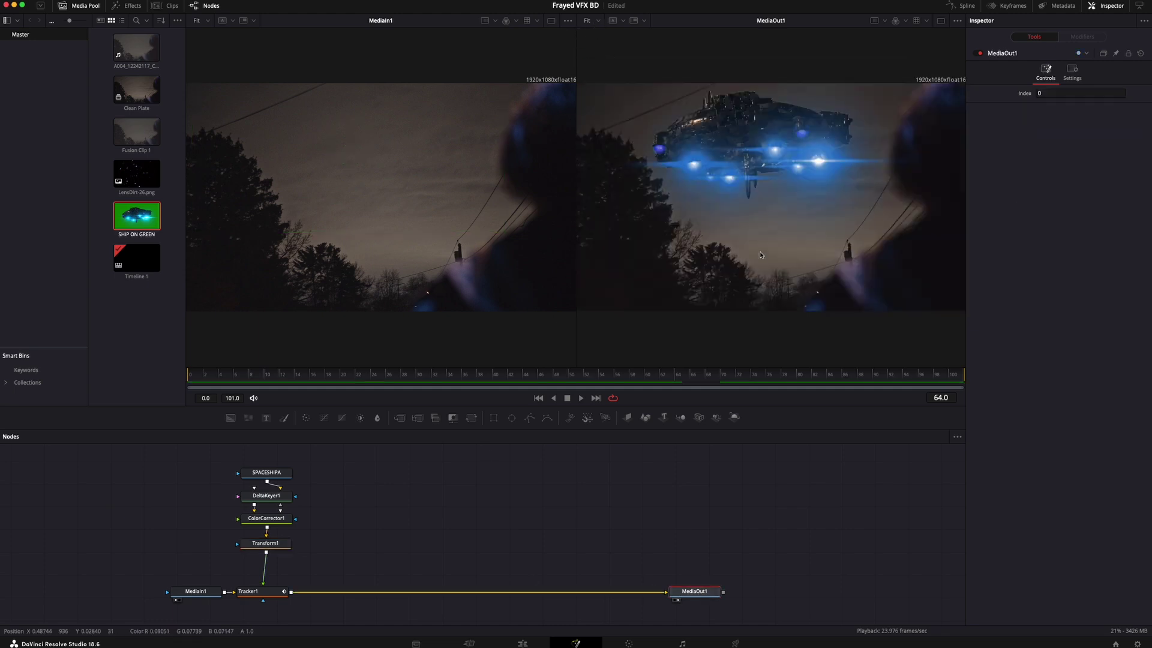
click(600, 22)
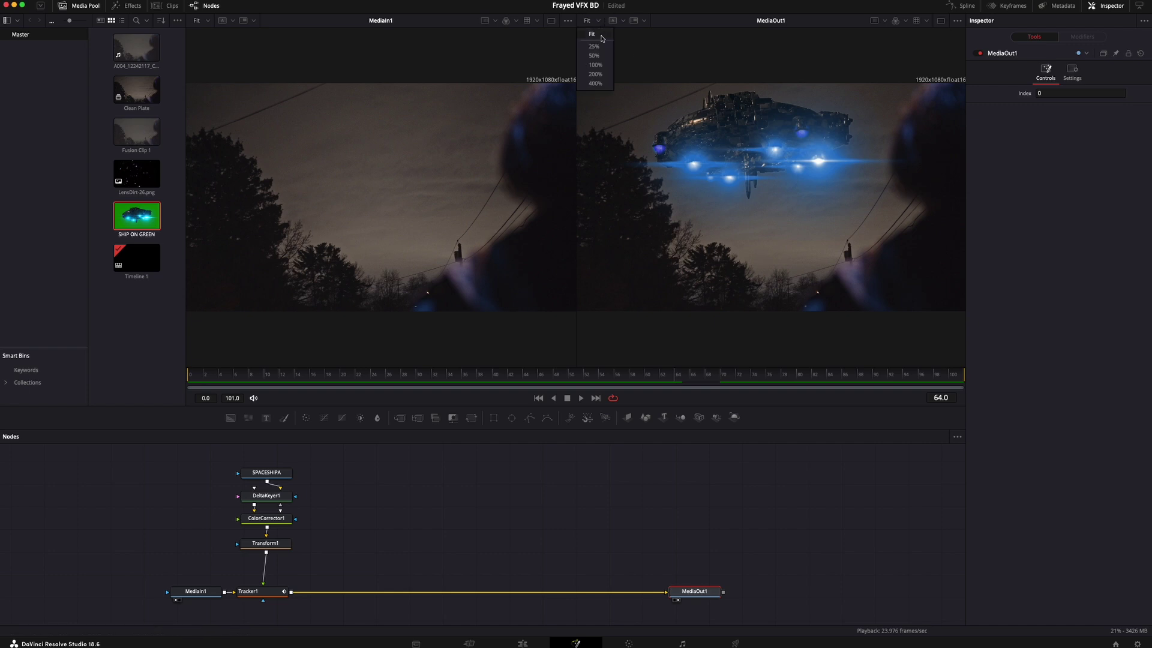
click(603, 68)
scroll(729, 188, left, 5)
scroll(729, 187, up, 4)
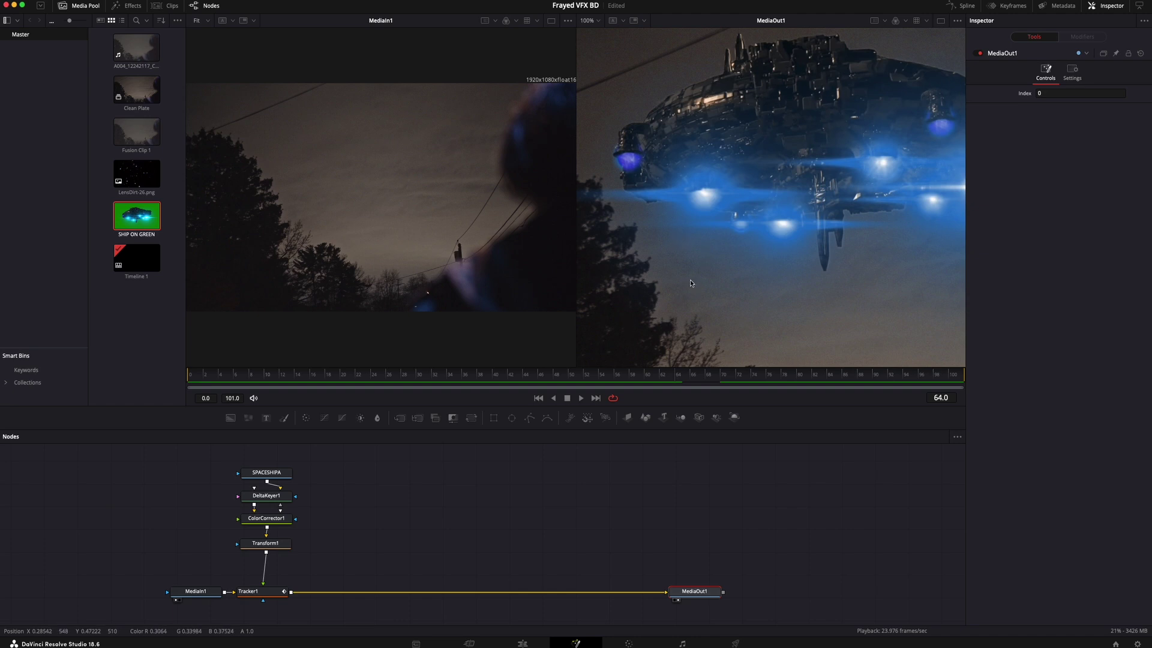
scroll(691, 283, down, 5)
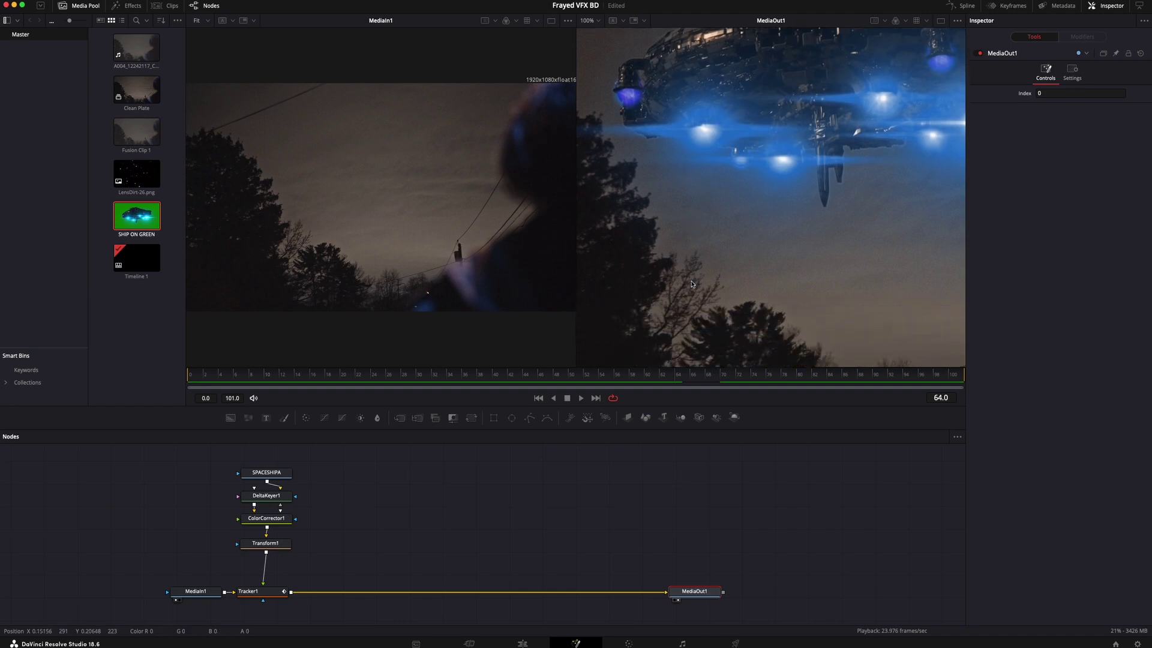
scroll(692, 284, left, 3)
scroll(691, 284, up, 5)
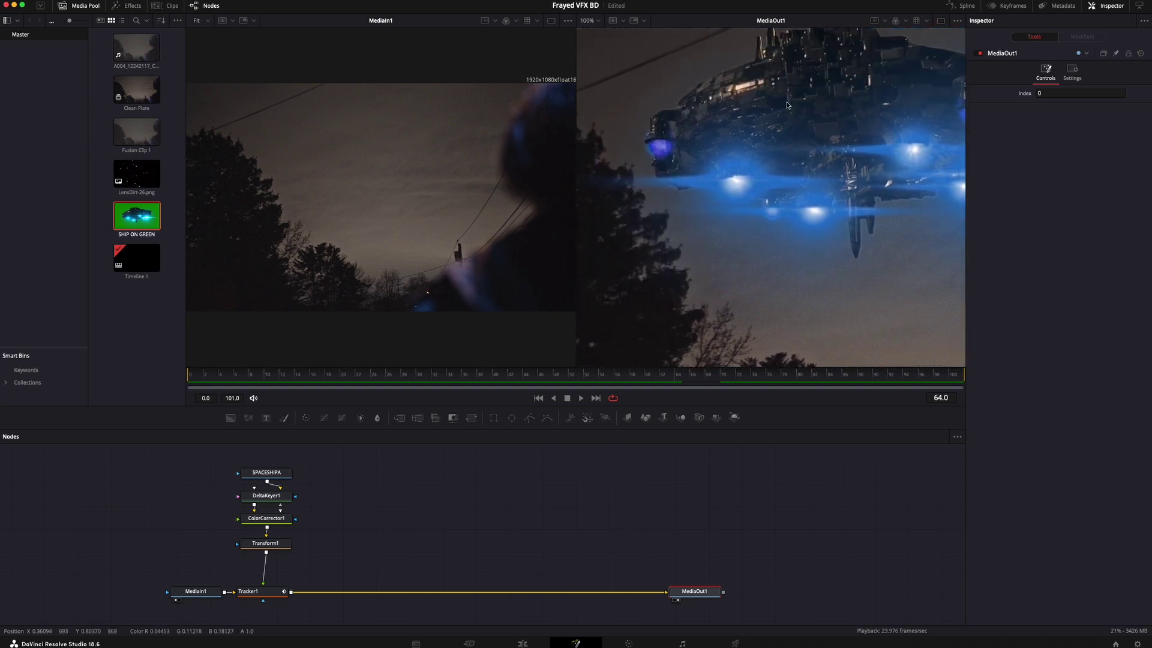
scroll(787, 105, up, 2)
scroll(787, 105, right, 2)
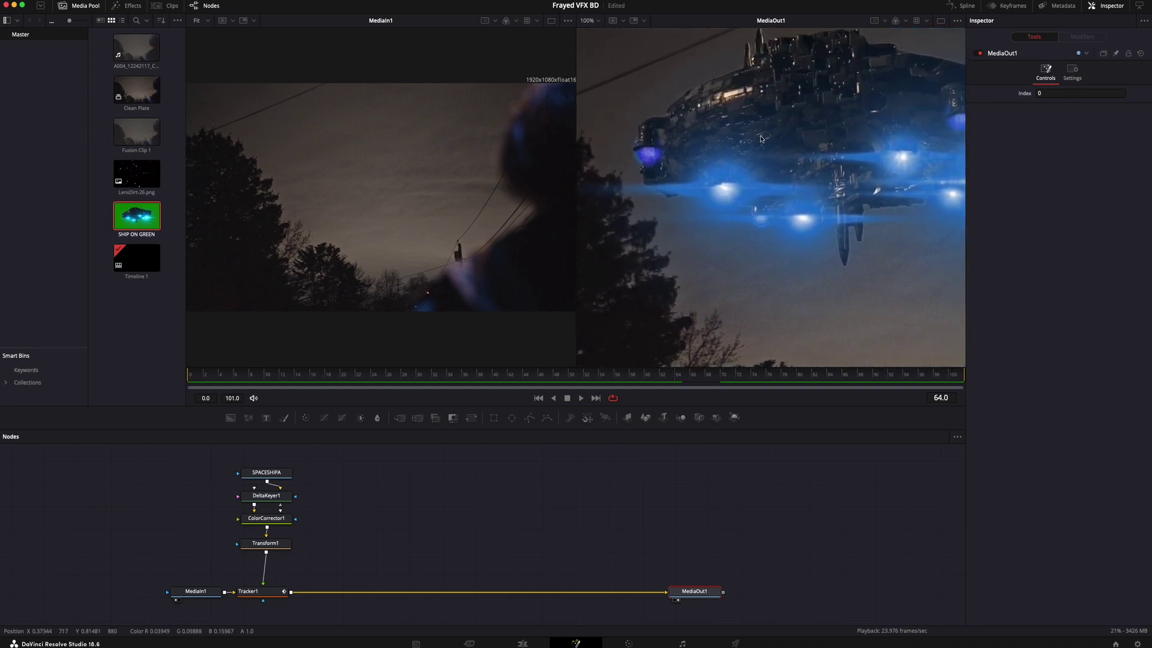
Move the ship's node chain up and lower Transform1 to make room for another node below ColorCorrector1.
drag(335, 464, 280, 524)
click(280, 524)
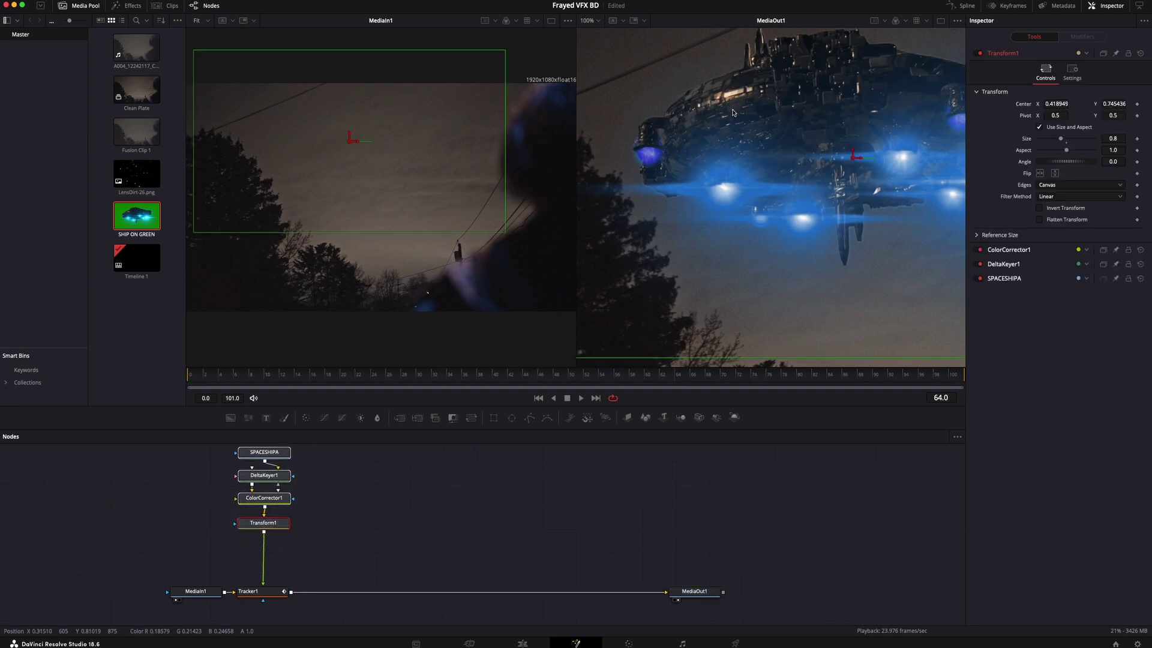
drag(288, 528, 281, 562)
click(289, 543)
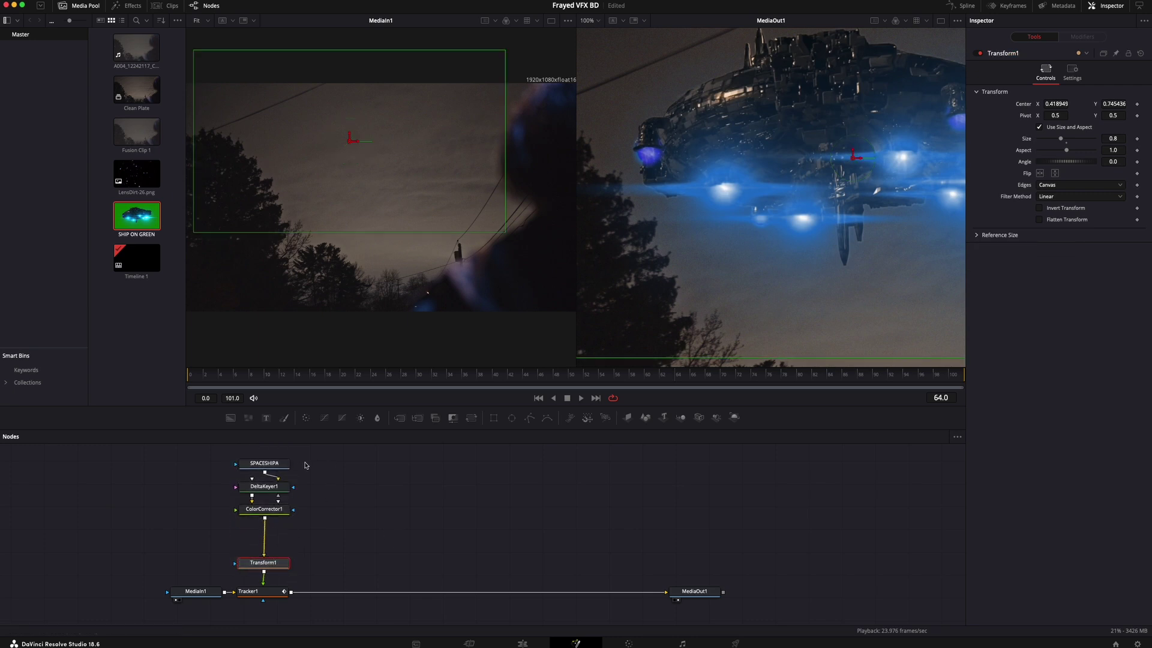
Insert a Film Grain node between ColorCorrector1 and Transform1.
click(279, 509)
key(shift+space)
text(color)
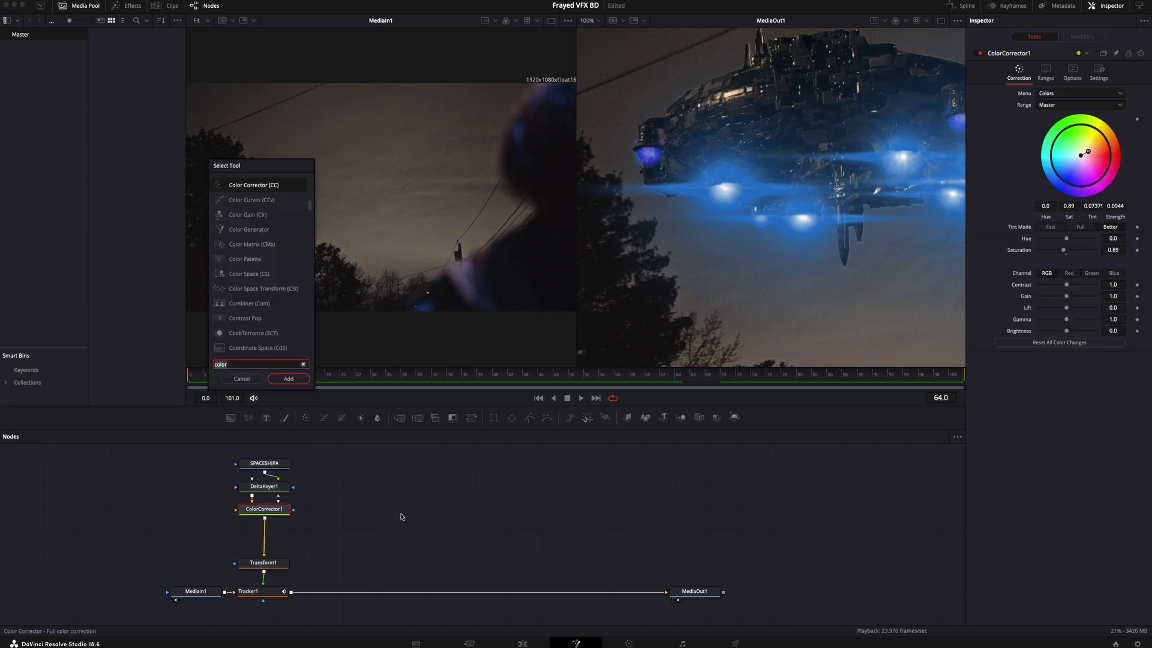
key(BackSpace)
key(BackSpace)
key(BackSpace)
key(BackSpace)
key(BackSpace)
text(film)
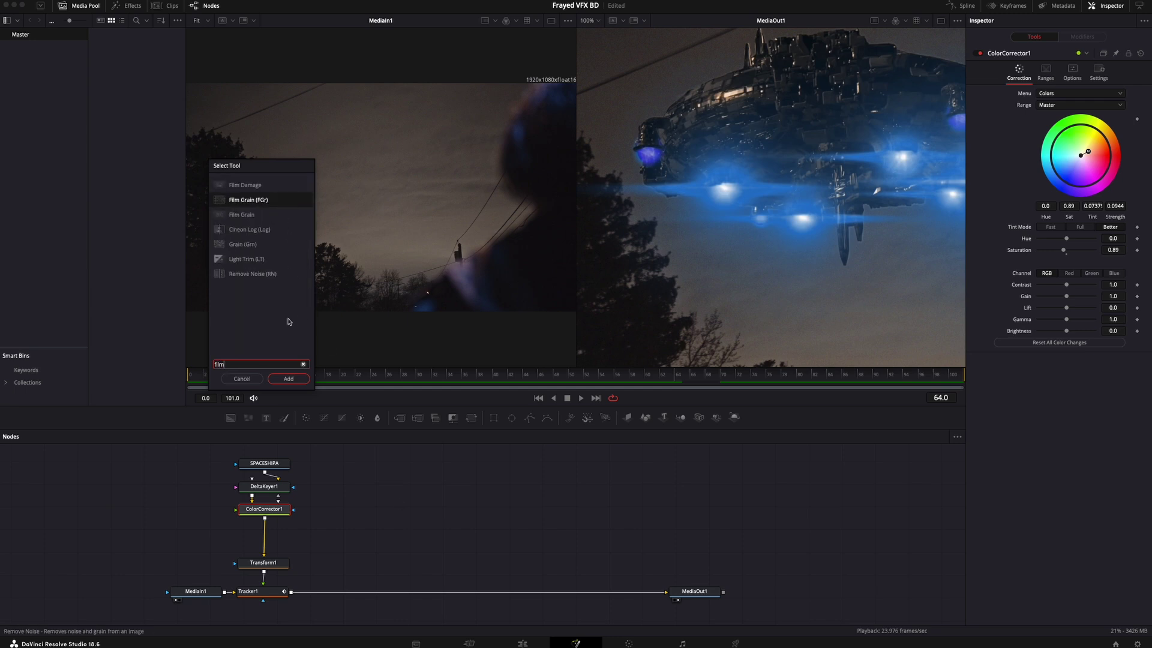
click(289, 379)
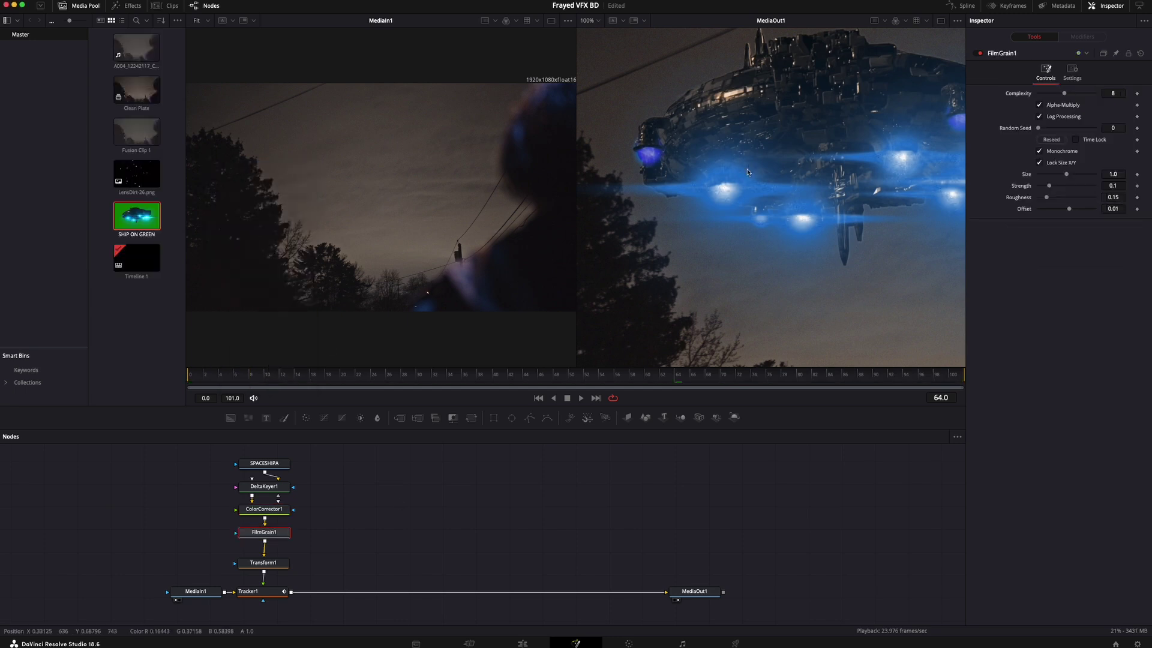
Set the film grain's size to 0.13, checking the grain on the ship's lights at 200% magnification and in playback.
click(598, 21)
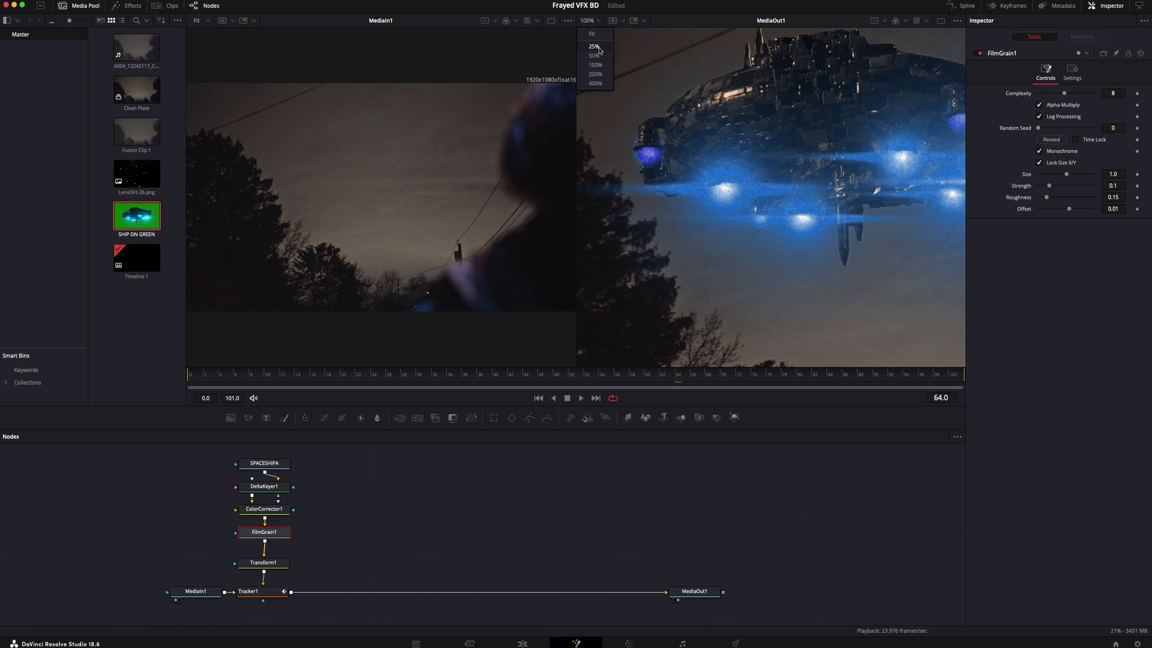
click(603, 76)
scroll(698, 121, left, 5)
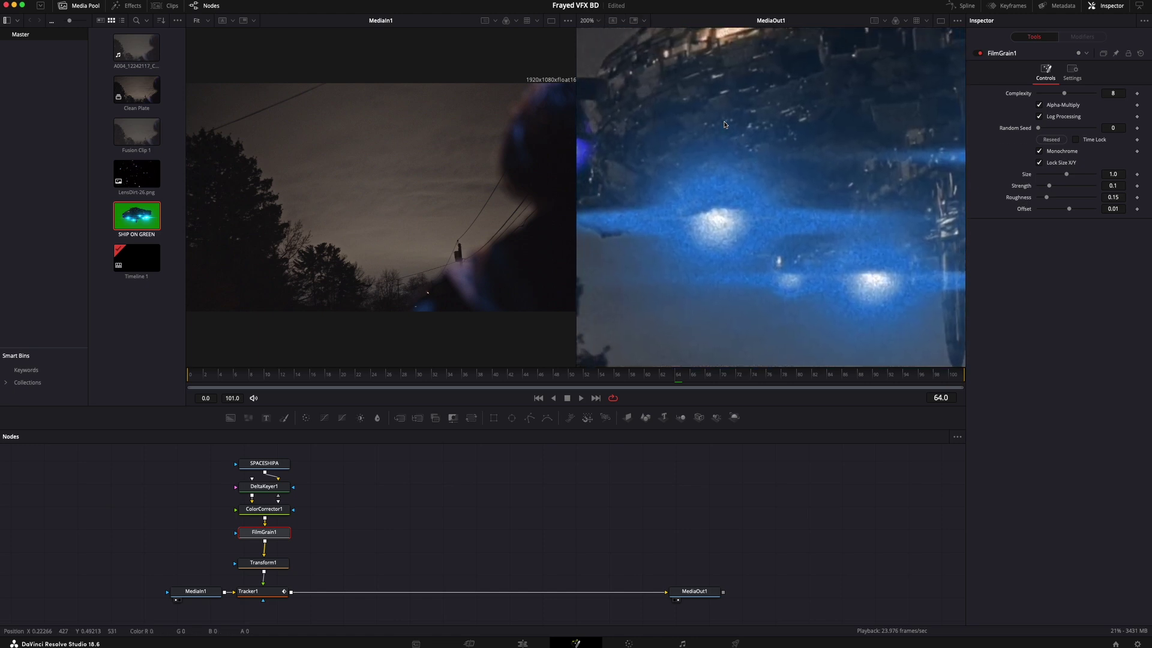
scroll(723, 124, down, 2)
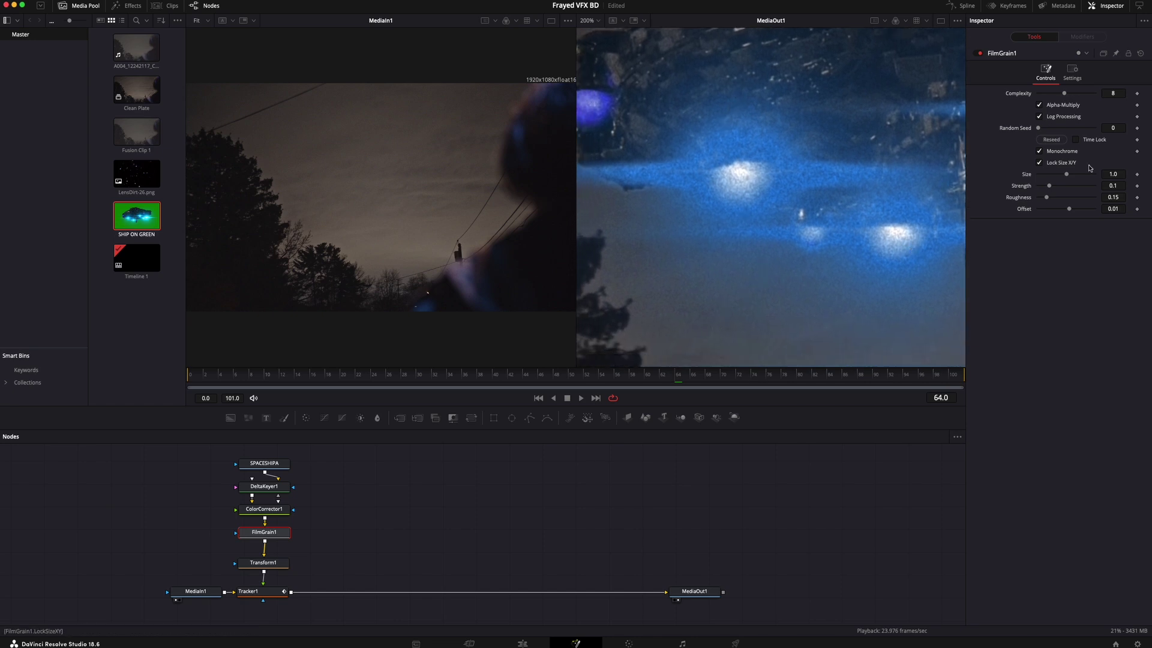
drag(1067, 175, 1049, 177)
drag(1050, 177, 1048, 178)
drag(1047, 177, 1046, 177)
key(space)
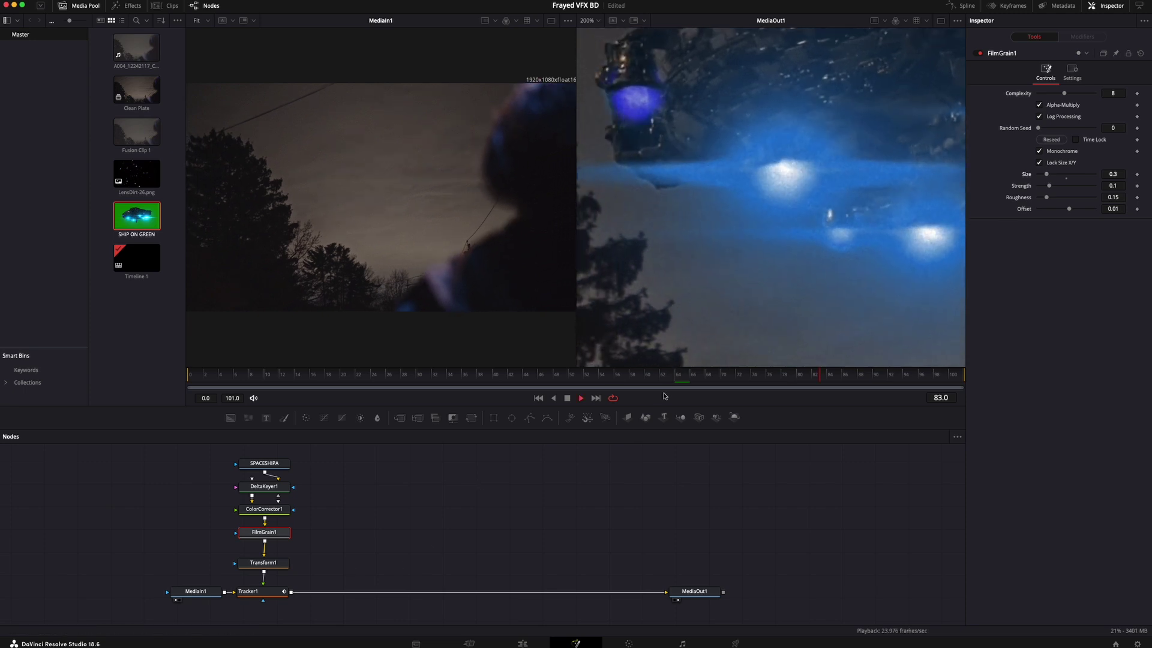
drag(1047, 177, 1042, 176)
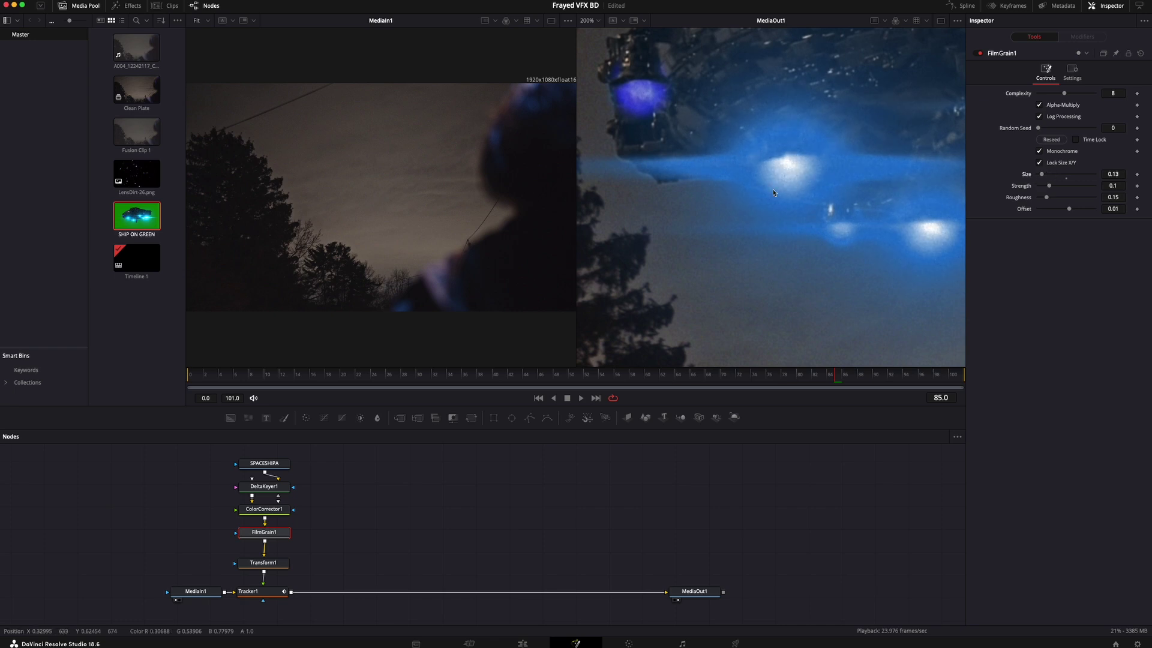
key(space)
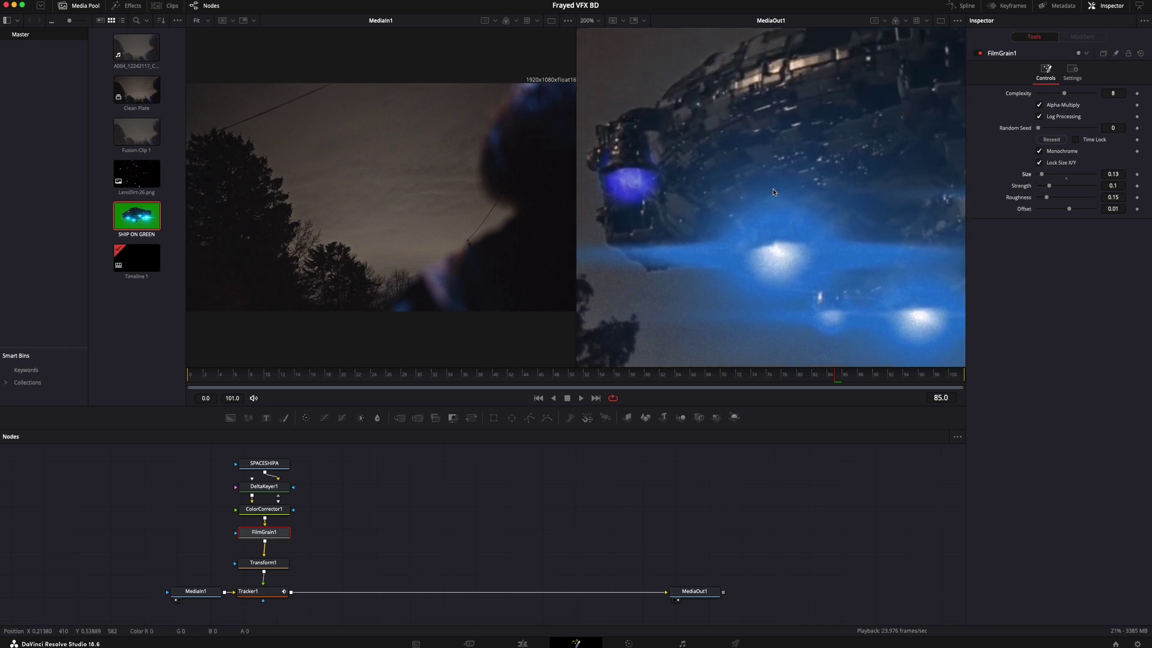
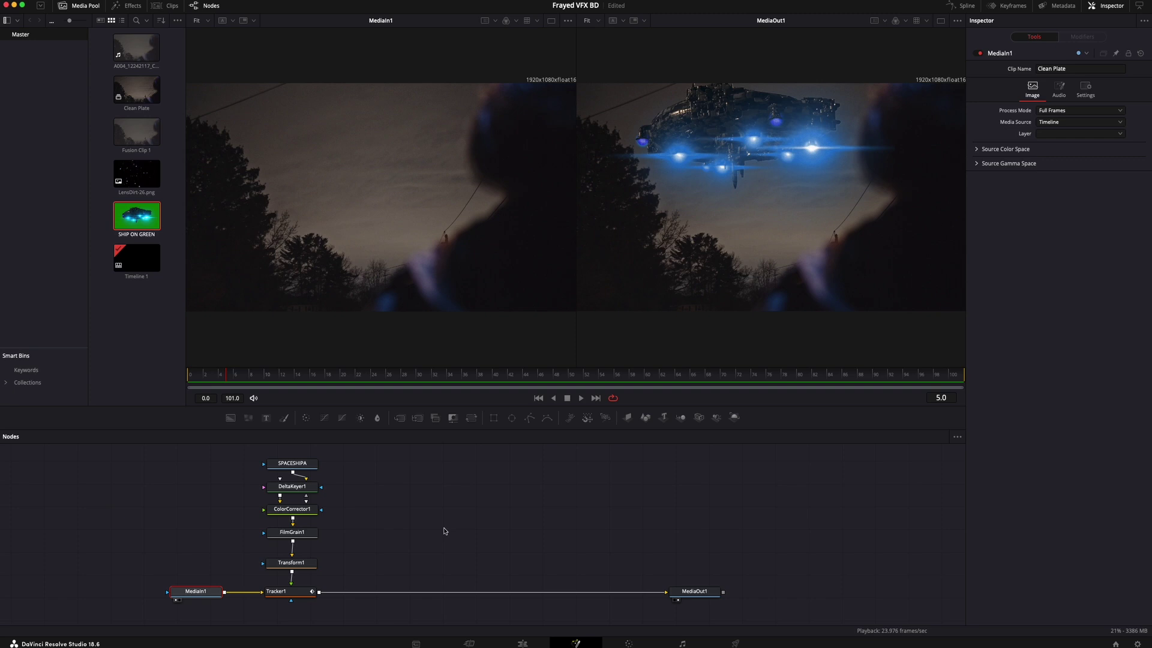
Paste a copy of the clean-plate MediaIn node and layer it over the tracked ship through a Merge inserted between Tracker1 and MediaOut1.
key(ctrl+v)
drag(259, 605, 435, 582)
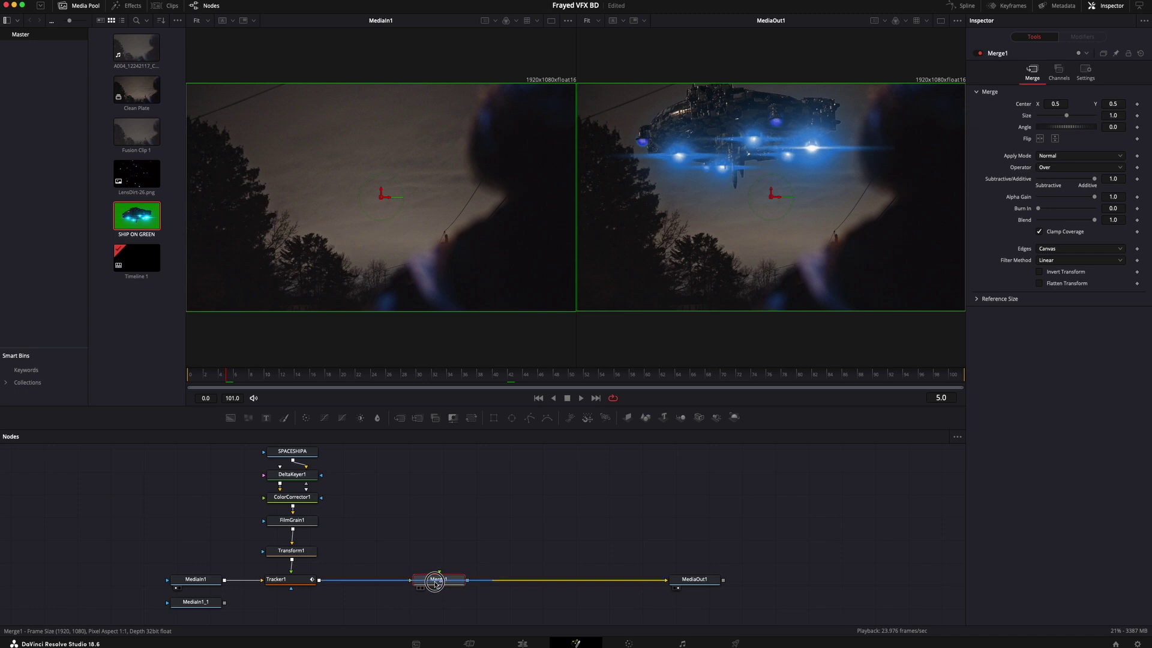
drag(201, 602, 448, 582)
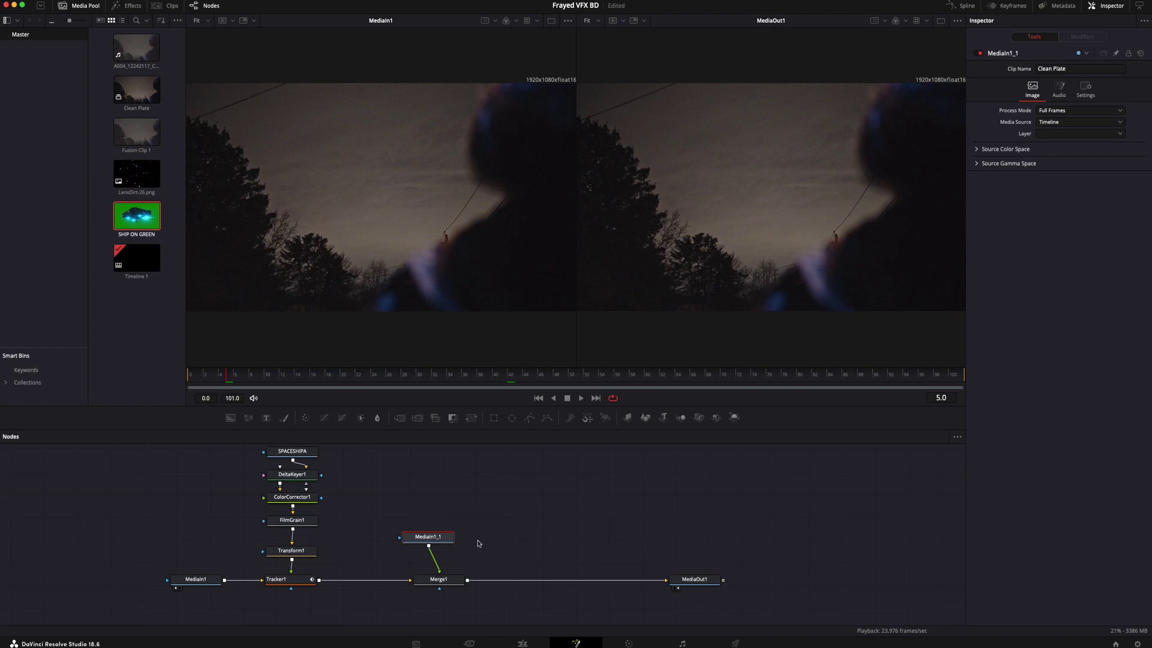
drag(427, 537, 439, 513)
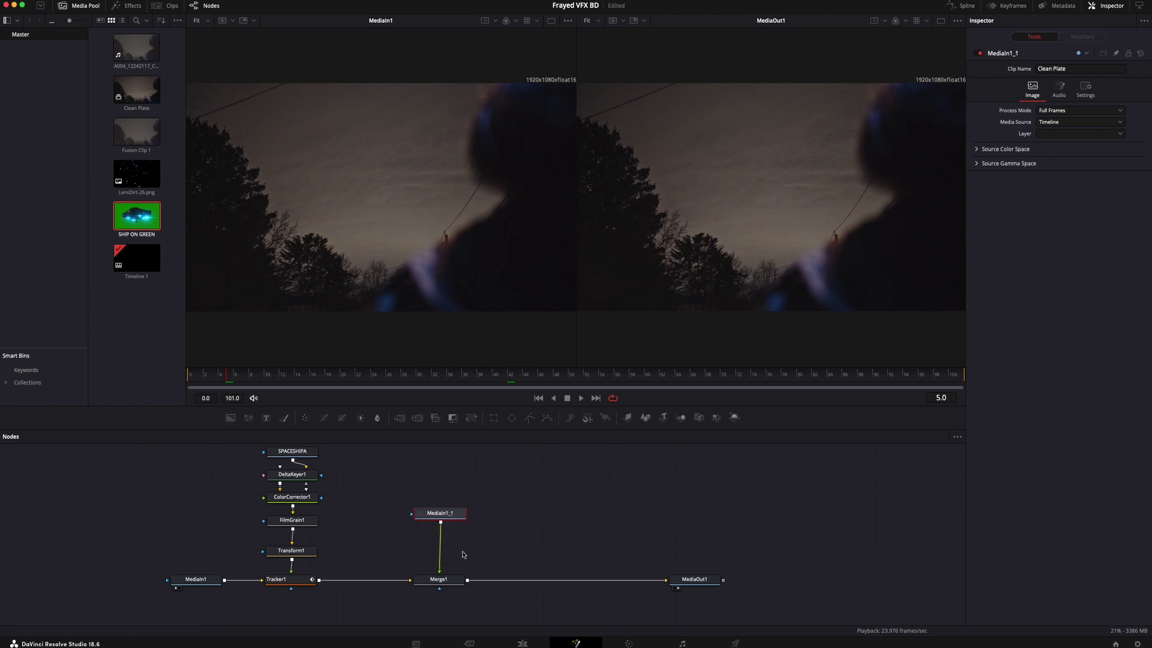
Move the clean-plate copy and its Merge node together closer to Tracker1, with the copy feeding the Merge's foreground.
drag(440, 569, 455, 539)
click(504, 516)
drag(468, 514, 440, 571)
drag(436, 492, 406, 581)
click(474, 525)
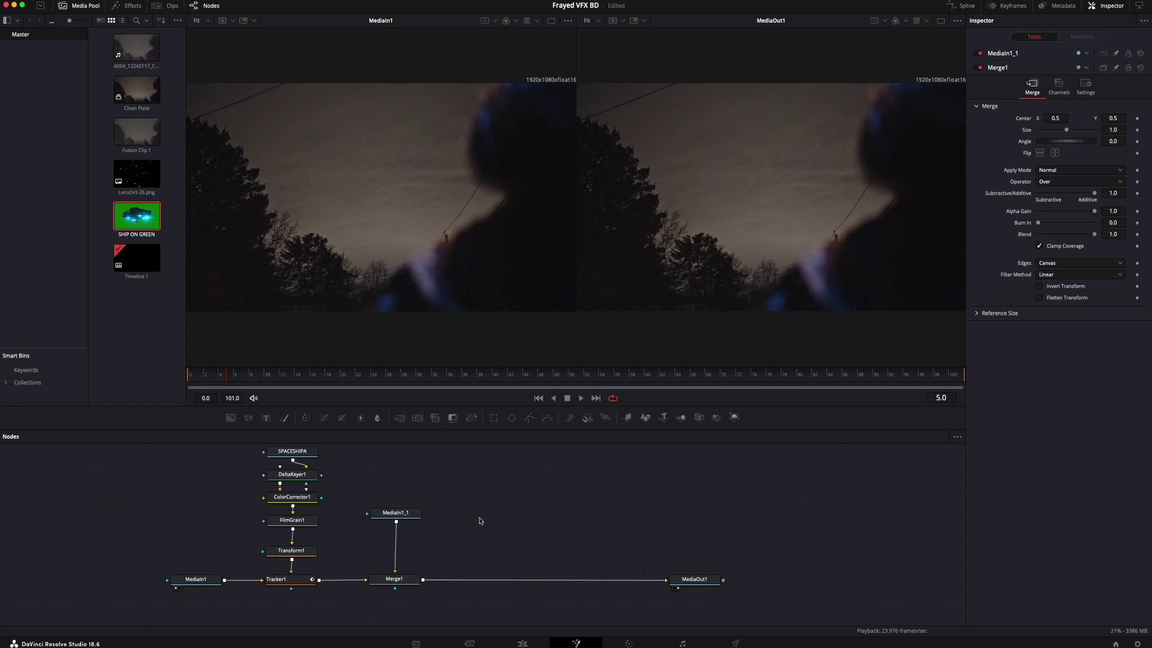
Add a Polygon mask to MediaIn1_1, tracing a closed shape through the ship's upper hull and around the sky above, beyond the frame's upper-left edges.
click(406, 514)
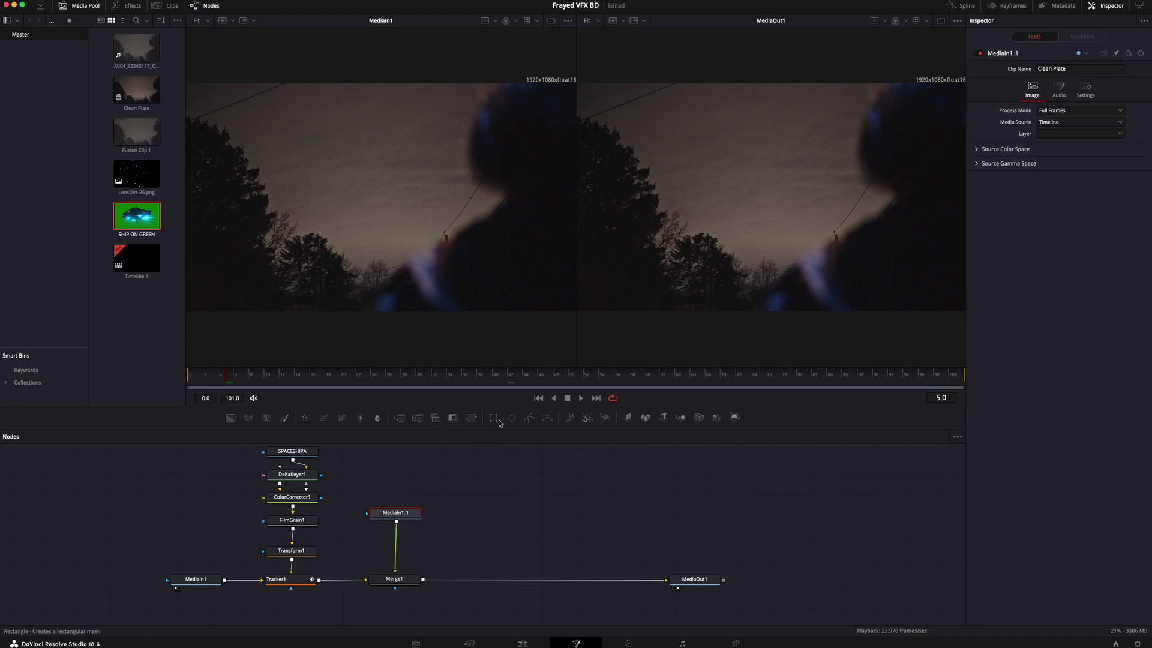
click(530, 420)
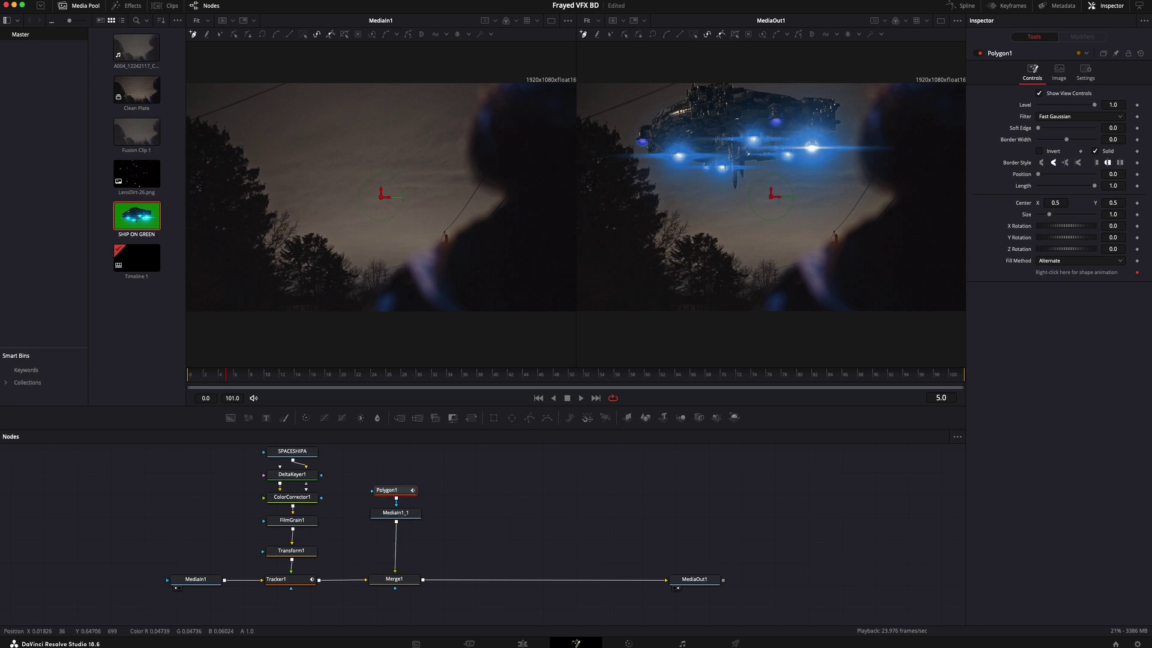
click(577, 160)
click(658, 135)
click(676, 129)
click(751, 120)
click(808, 123)
click(838, 114)
click(853, 105)
click(863, 89)
click(871, 53)
click(589, 51)
scroll(600, 54, left, 5)
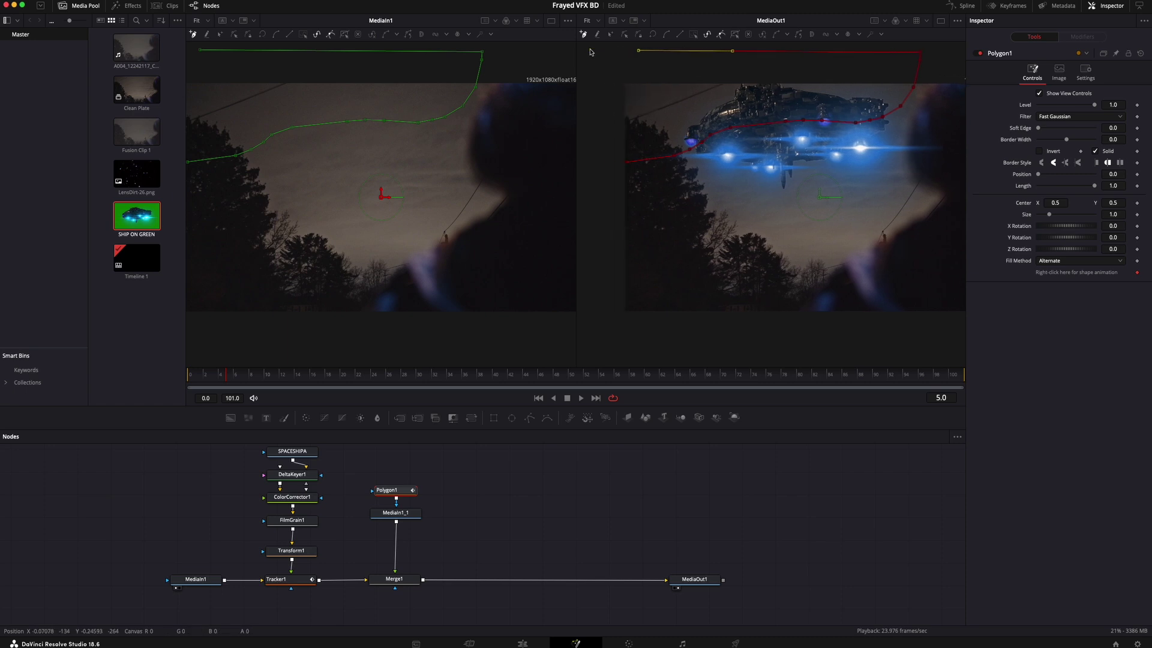
click(658, 54)
click(656, 95)
click(655, 114)
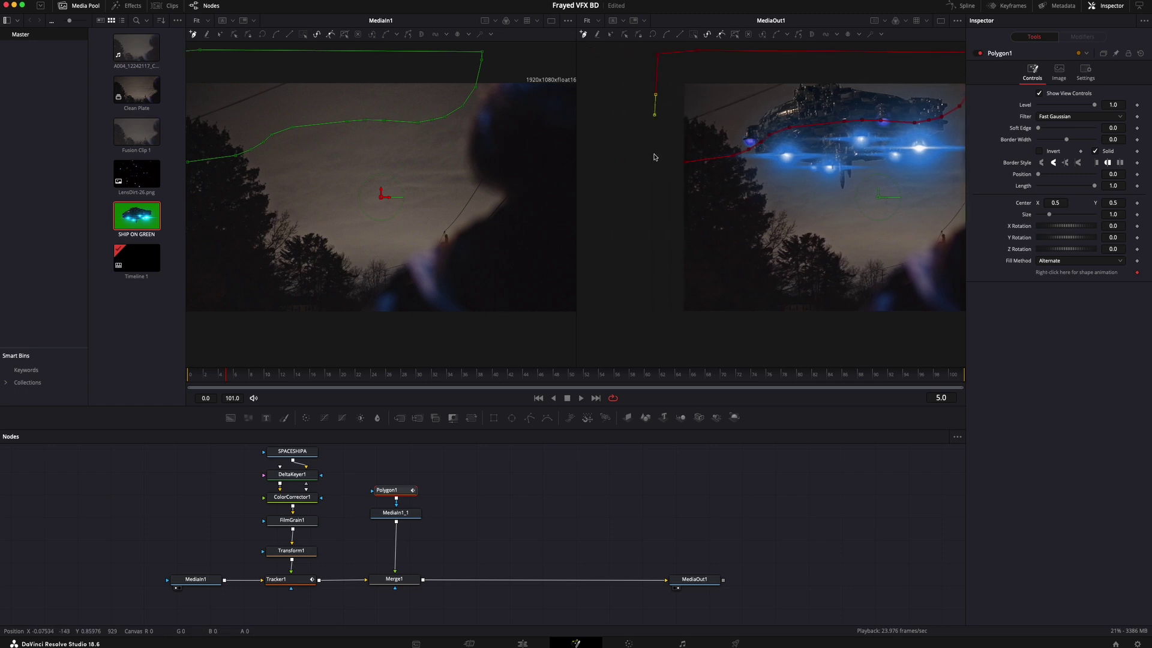
click(658, 148)
click(660, 165)
click(685, 163)
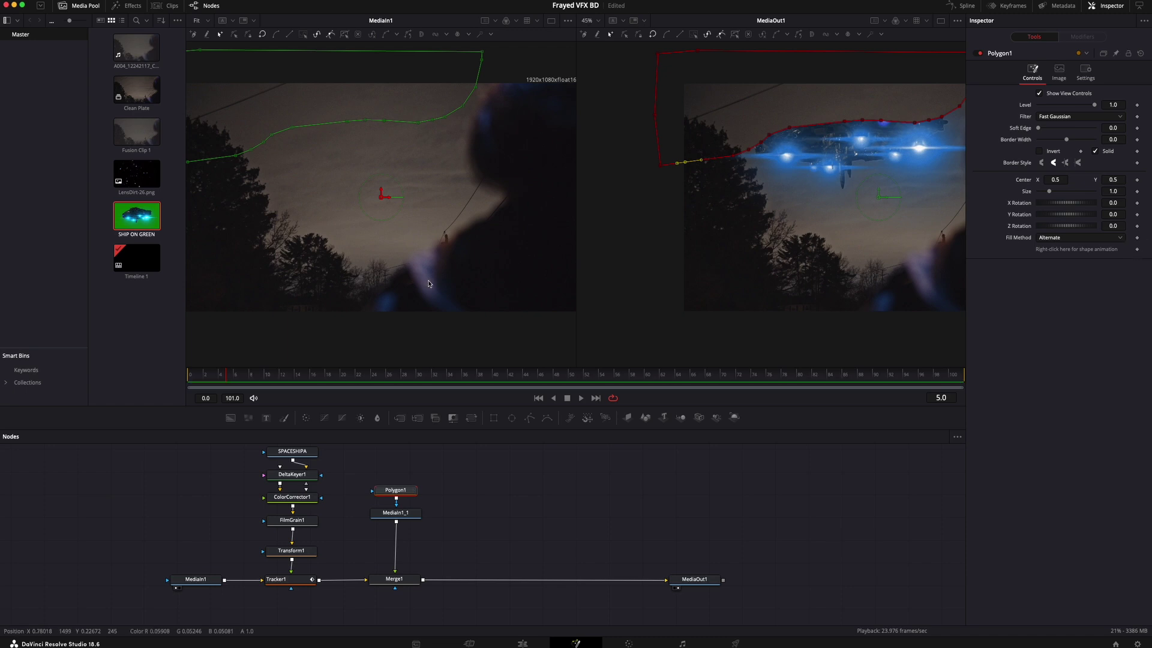
Set Polygon1's soft edge to 0.0882 at frame 0 and check the ship's blend into the sky in playback.
click(187, 374)
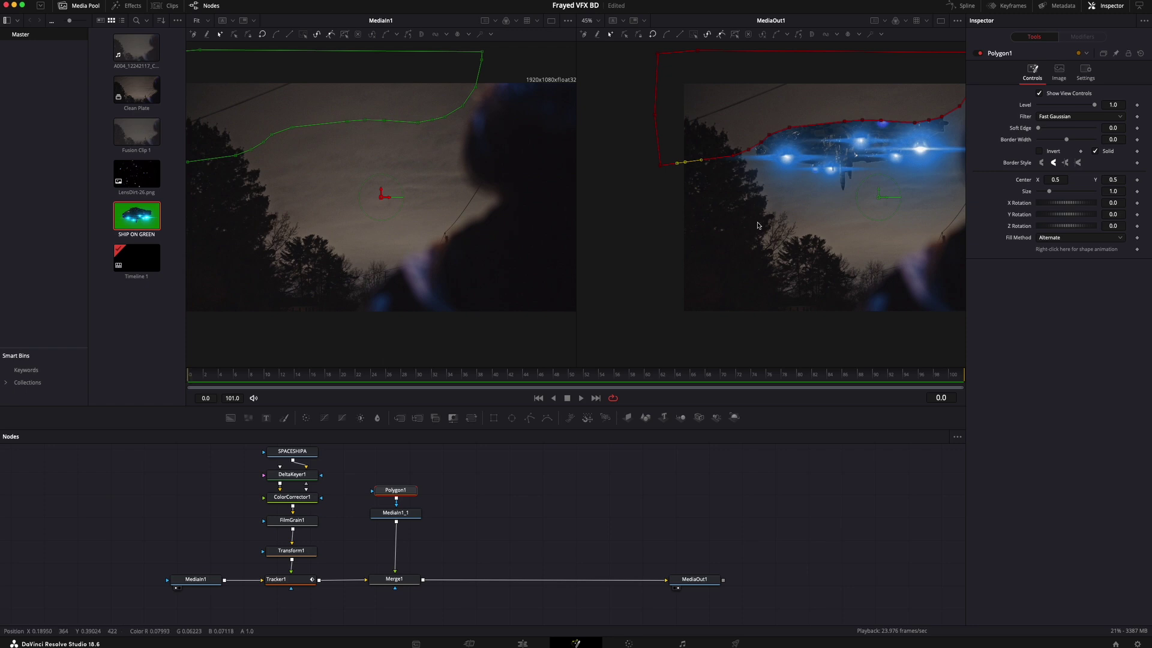
scroll(826, 145, right, 8)
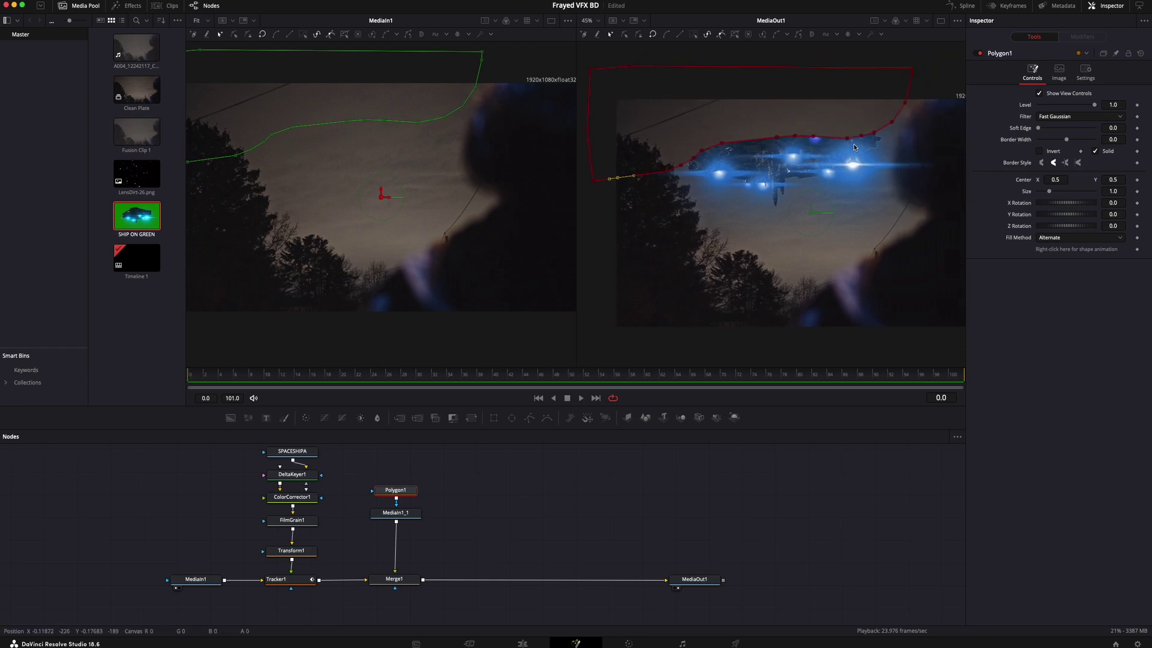
scroll(840, 145, right, 1)
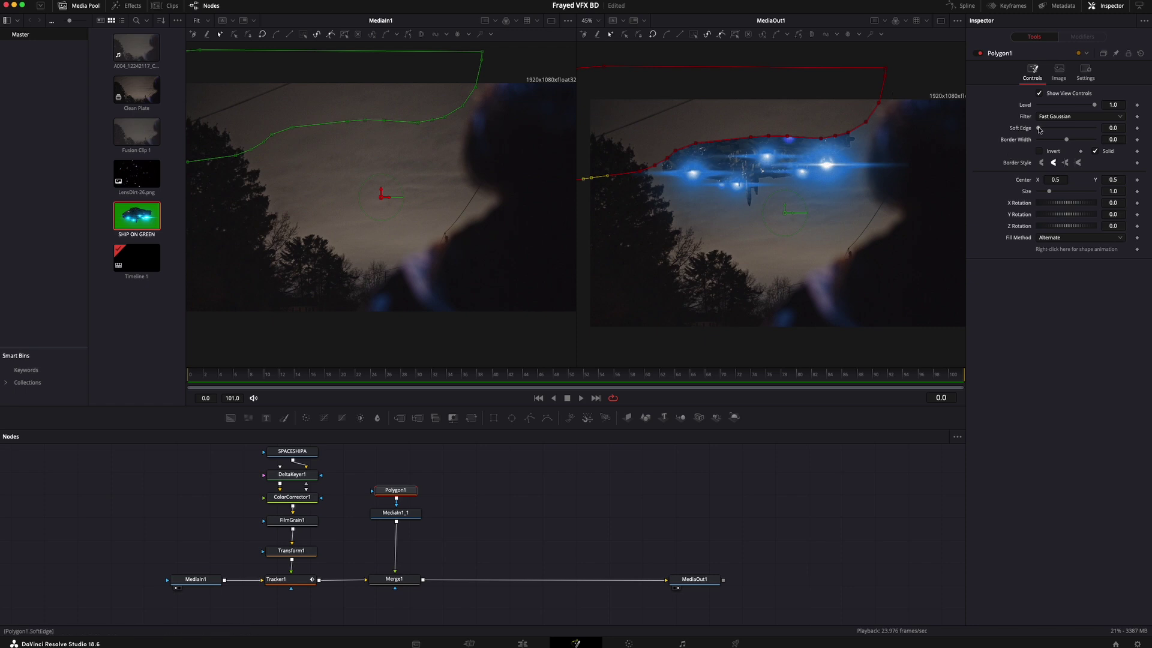
drag(1039, 129, 1064, 128)
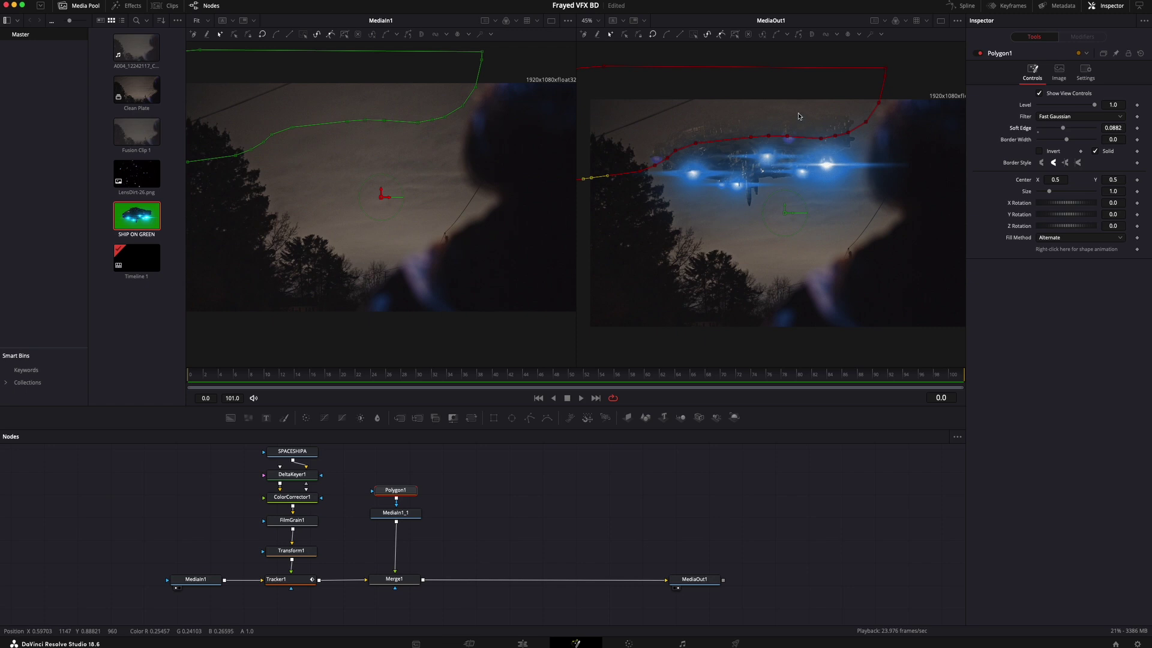
click(694, 579)
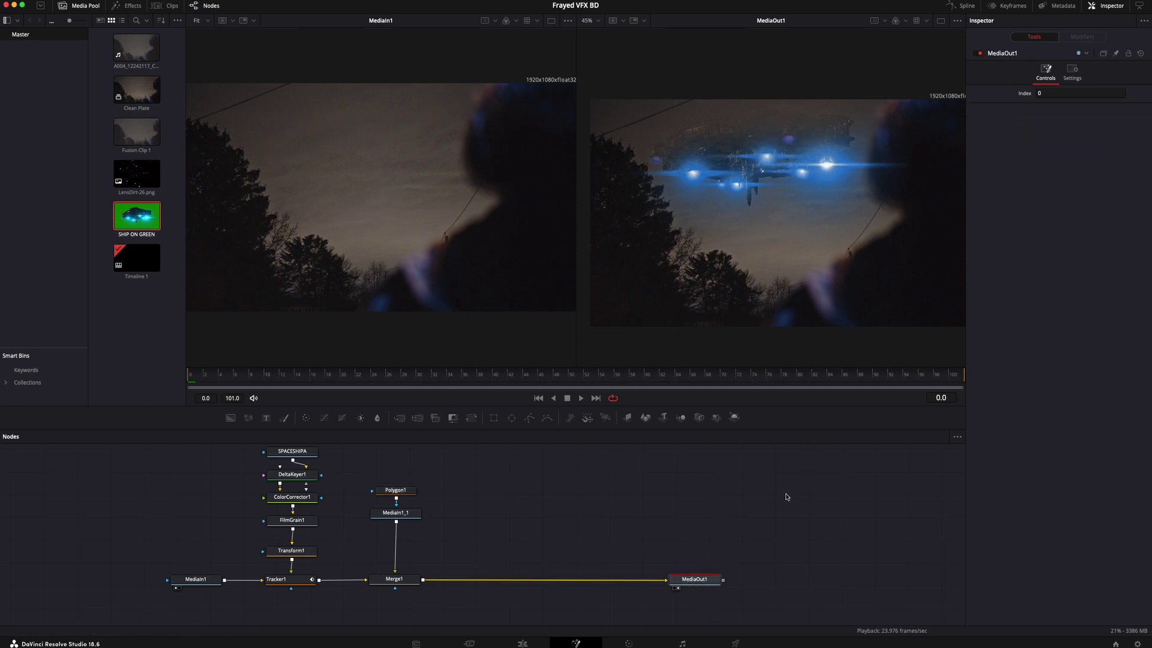
key(space)
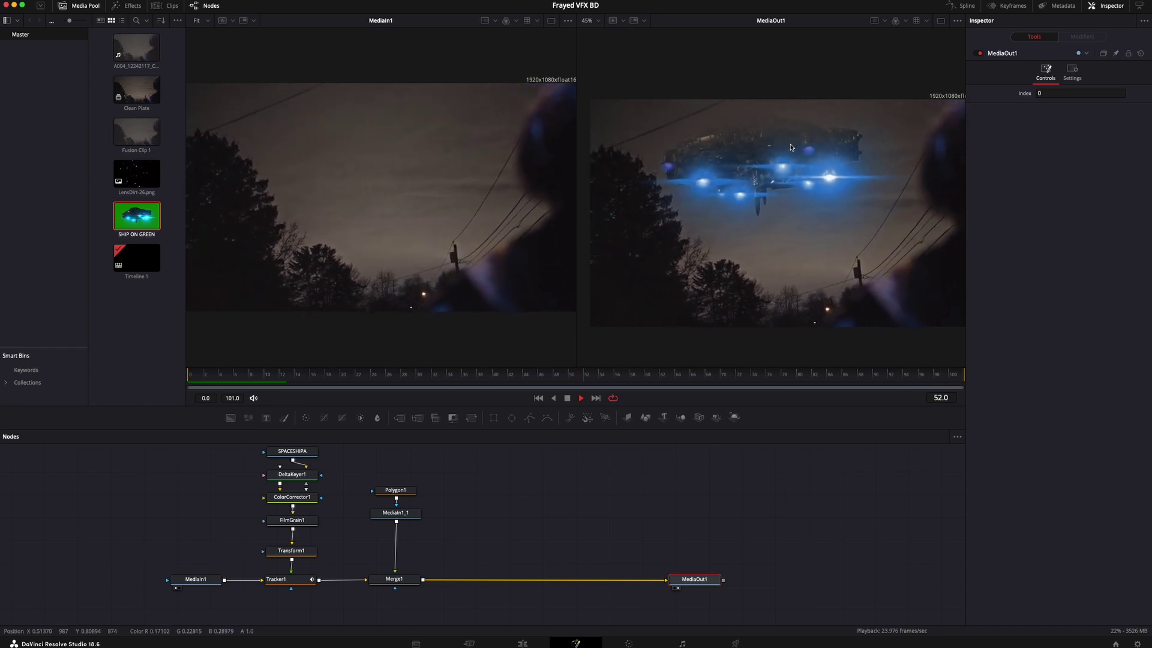
key(space)
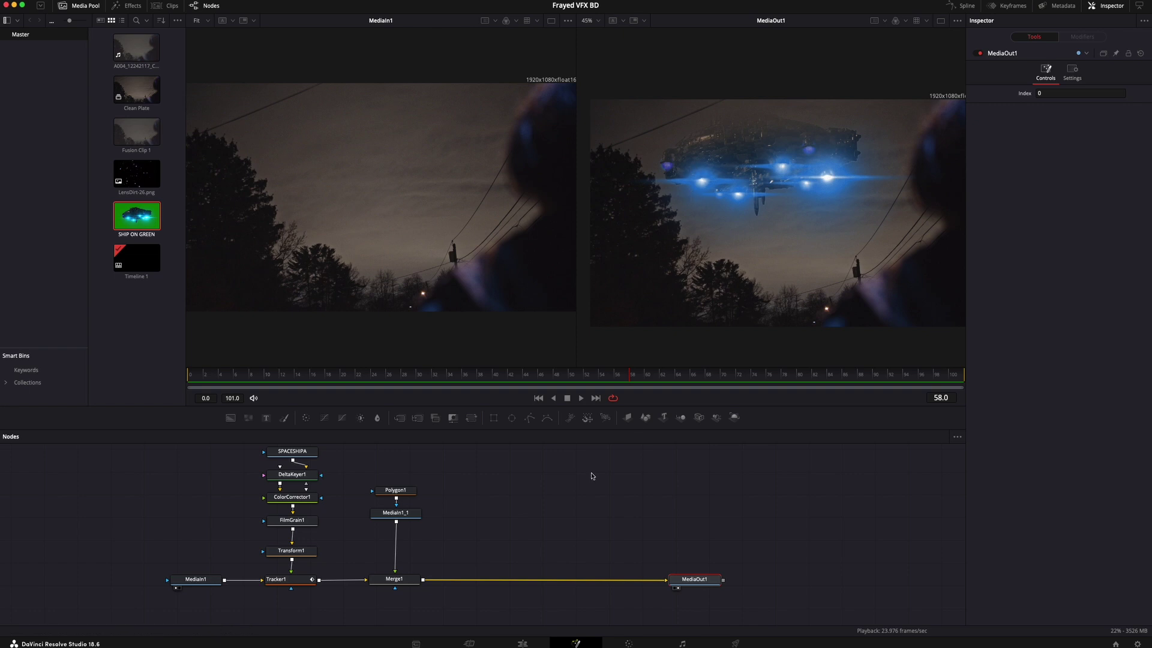
Move Polygon1 and MediaIn1_1 together closer to Merge1.
drag(459, 473, 378, 550)
drag(414, 514, 412, 544)
click(594, 513)
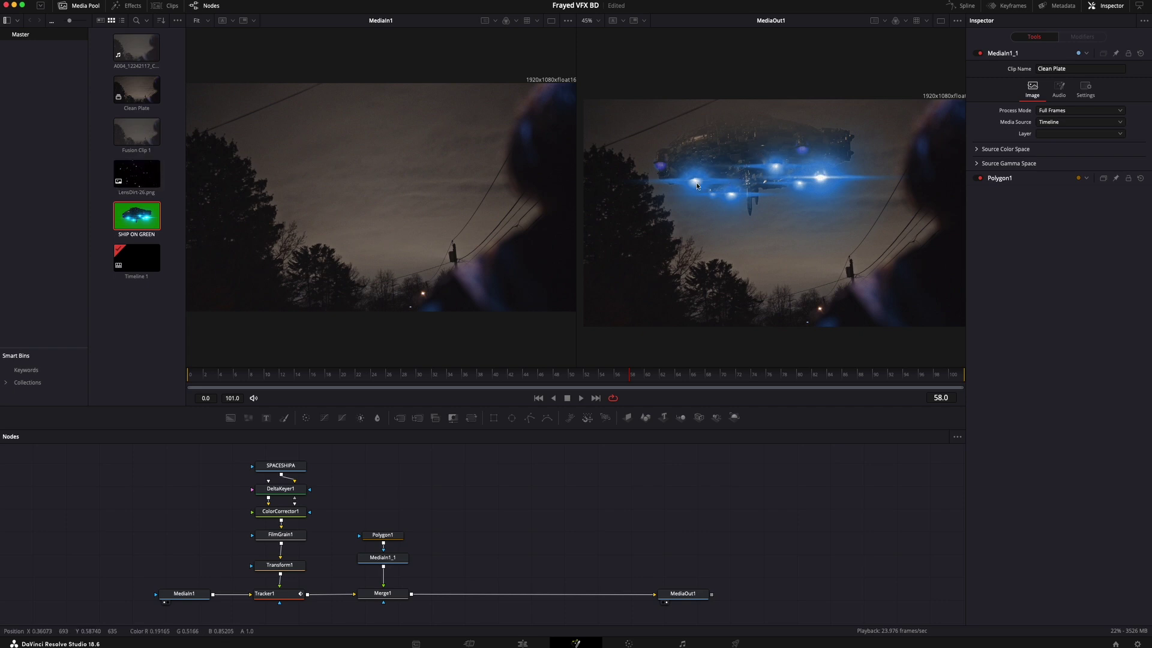
Add LensDirt-26.png and layer it over the composite through a new Merge inserted between Merge1 and MediaOut1.
drag(136, 174, 501, 543)
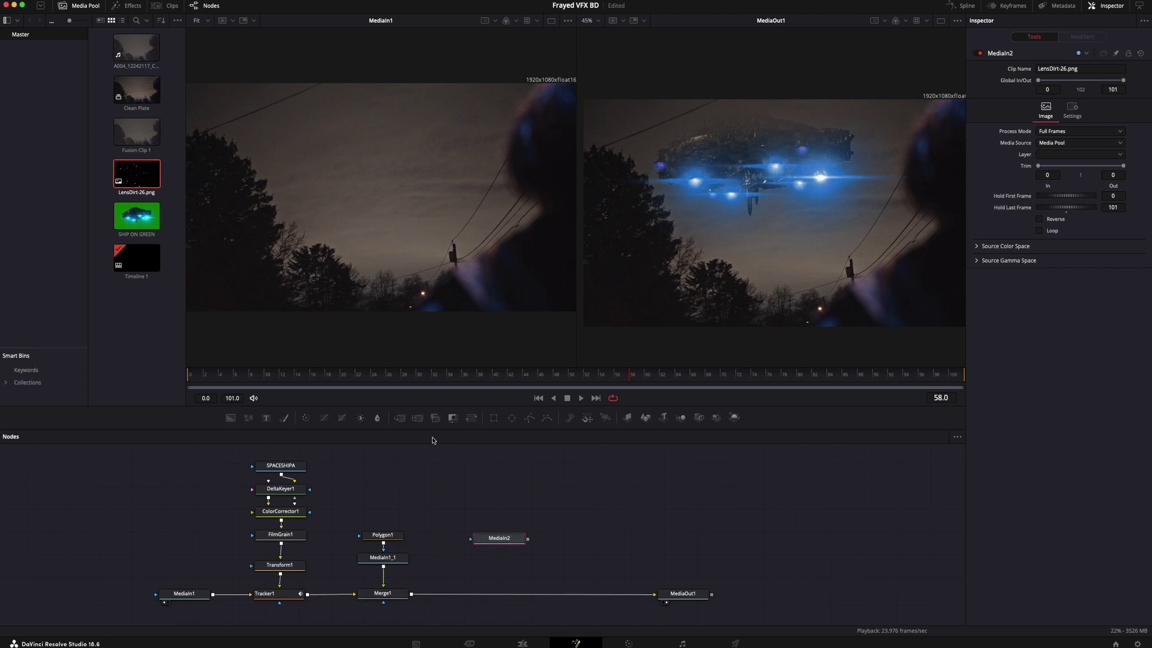
click(400, 418)
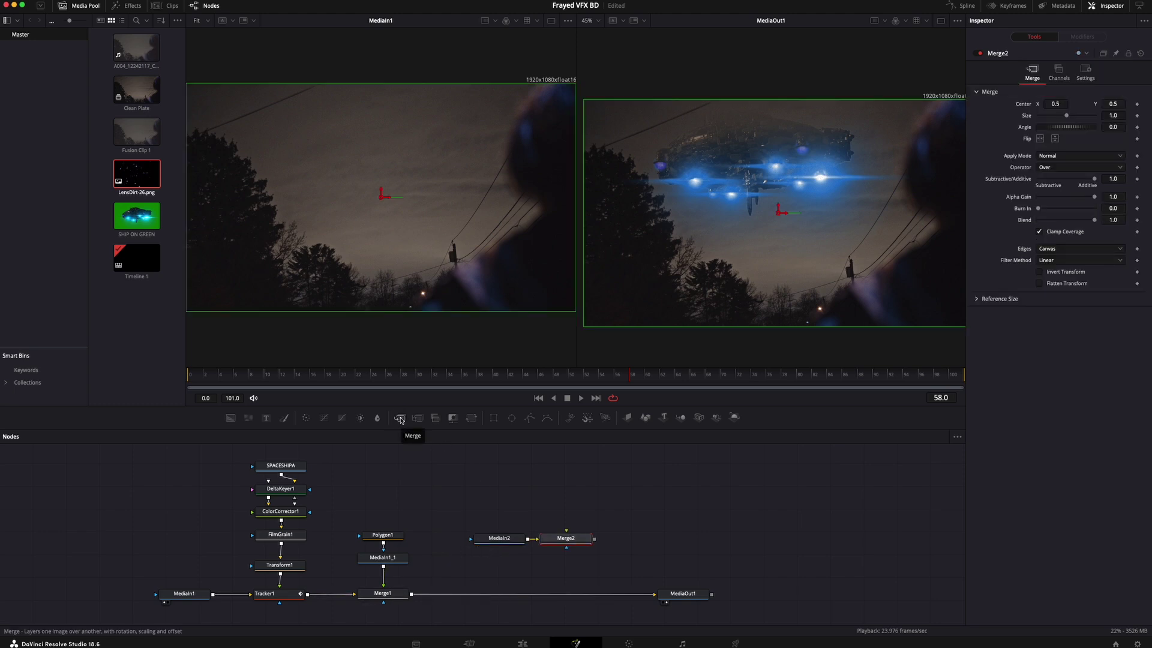
drag(581, 541, 502, 598)
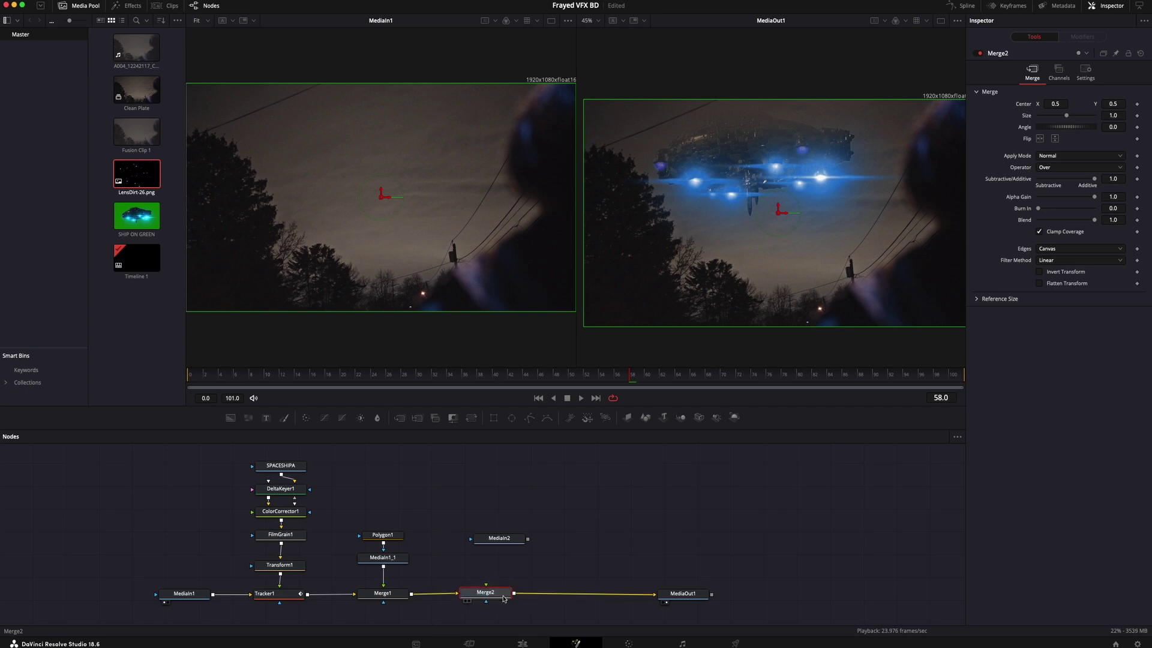
drag(528, 540, 485, 595)
click(695, 595)
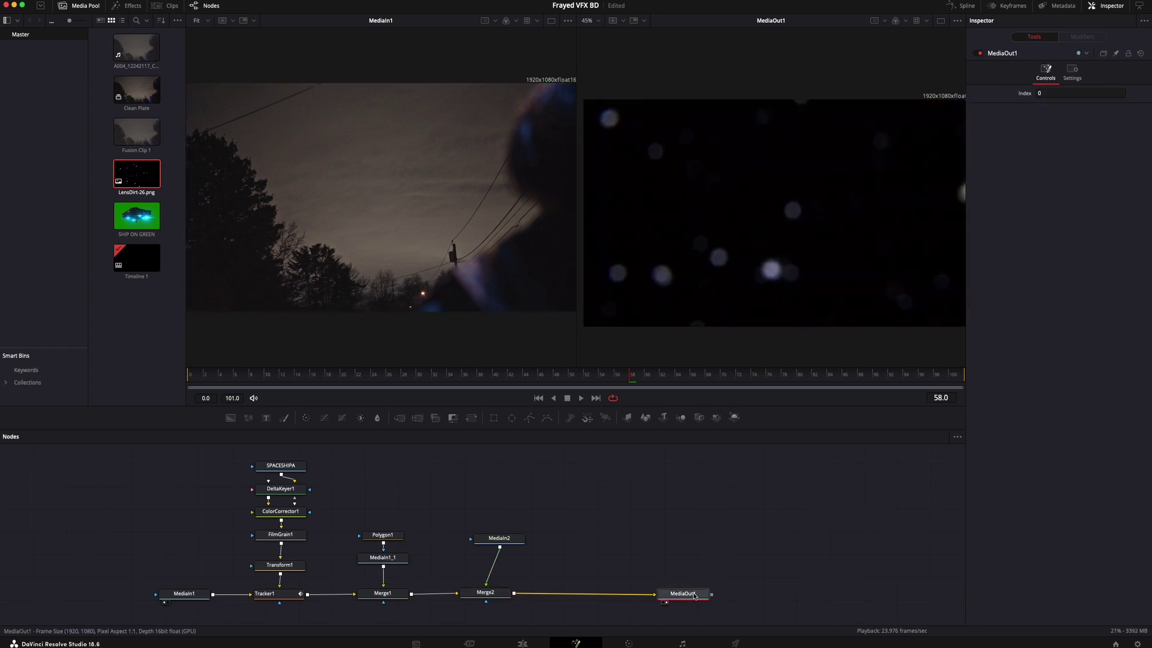
click(511, 538)
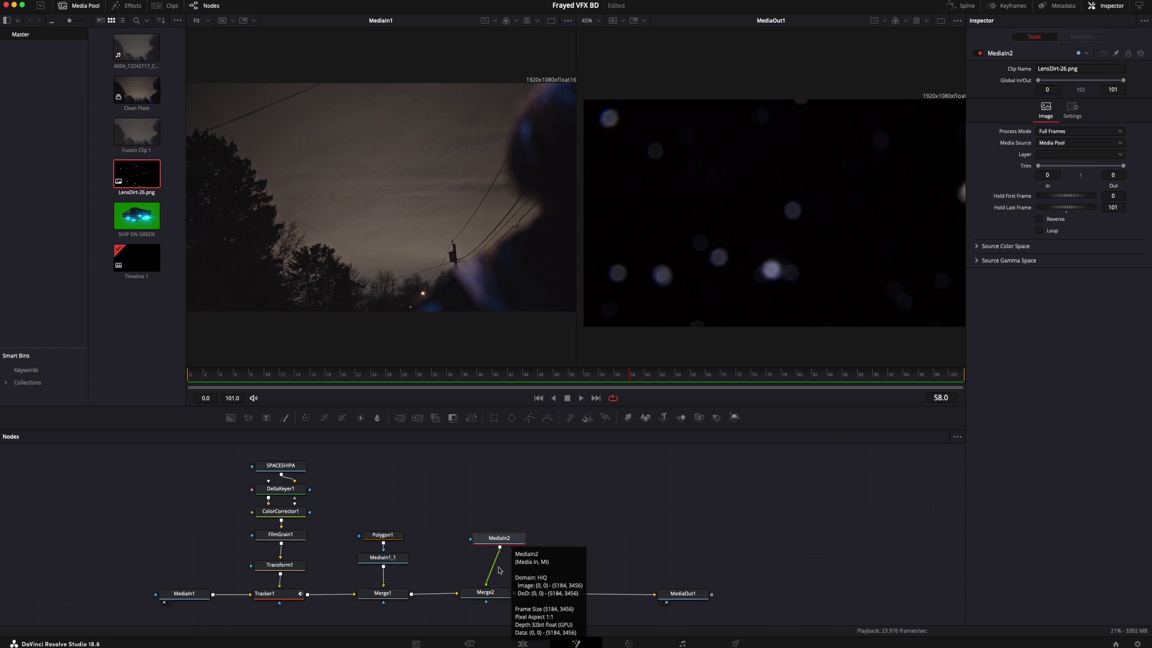
drag(509, 538, 504, 516)
Set Merge2's size to 0.374 so the lens dirt covers the frame, with the output view fitted.
click(485, 592)
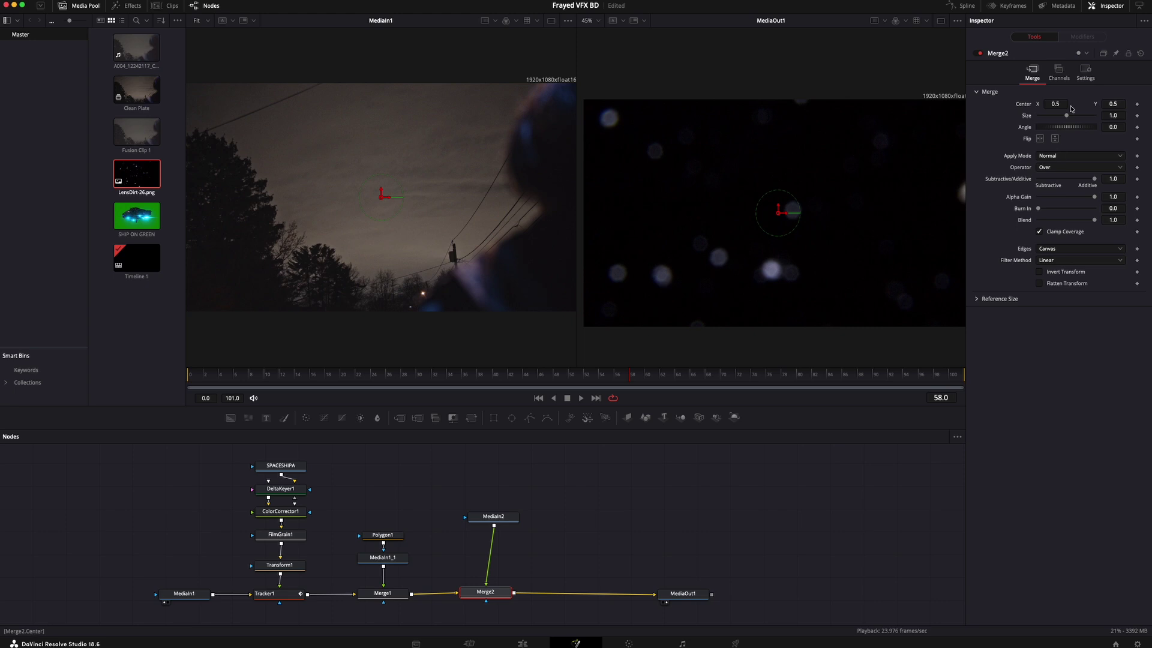
drag(1067, 115, 1048, 117)
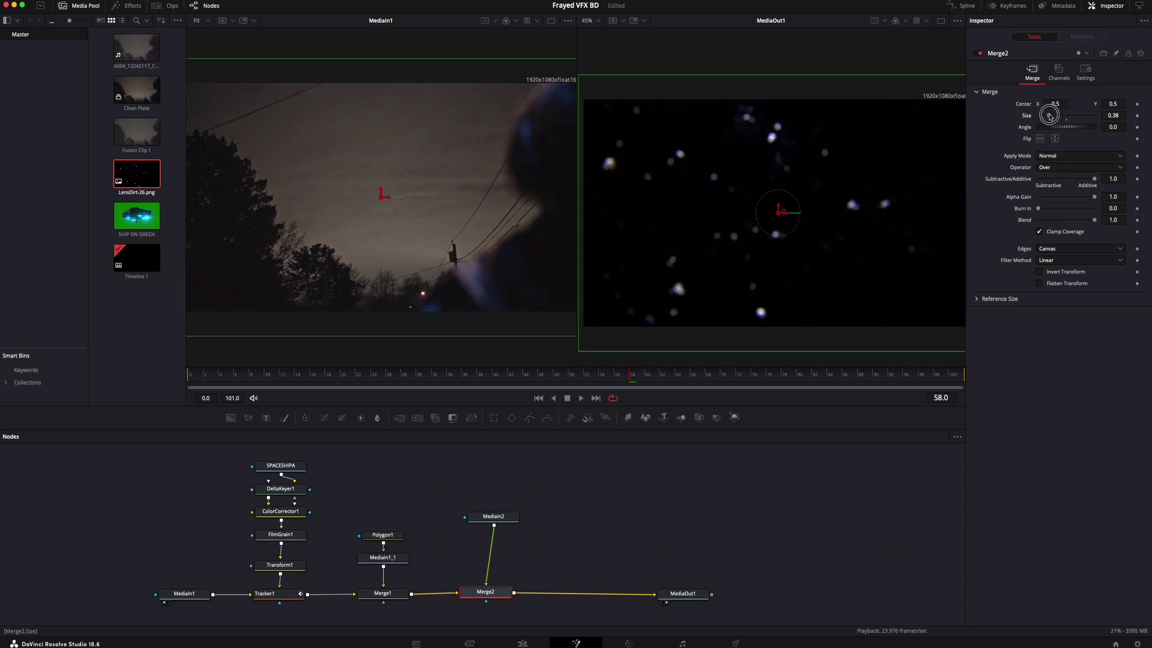
click(599, 21)
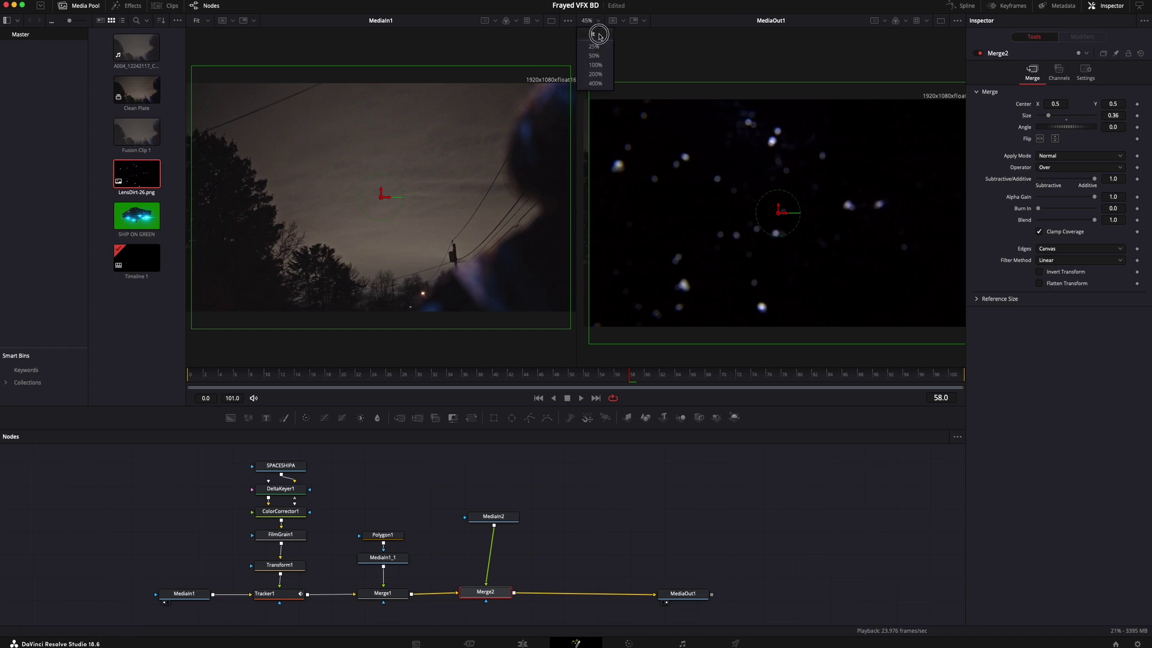
click(600, 35)
click(1050, 117)
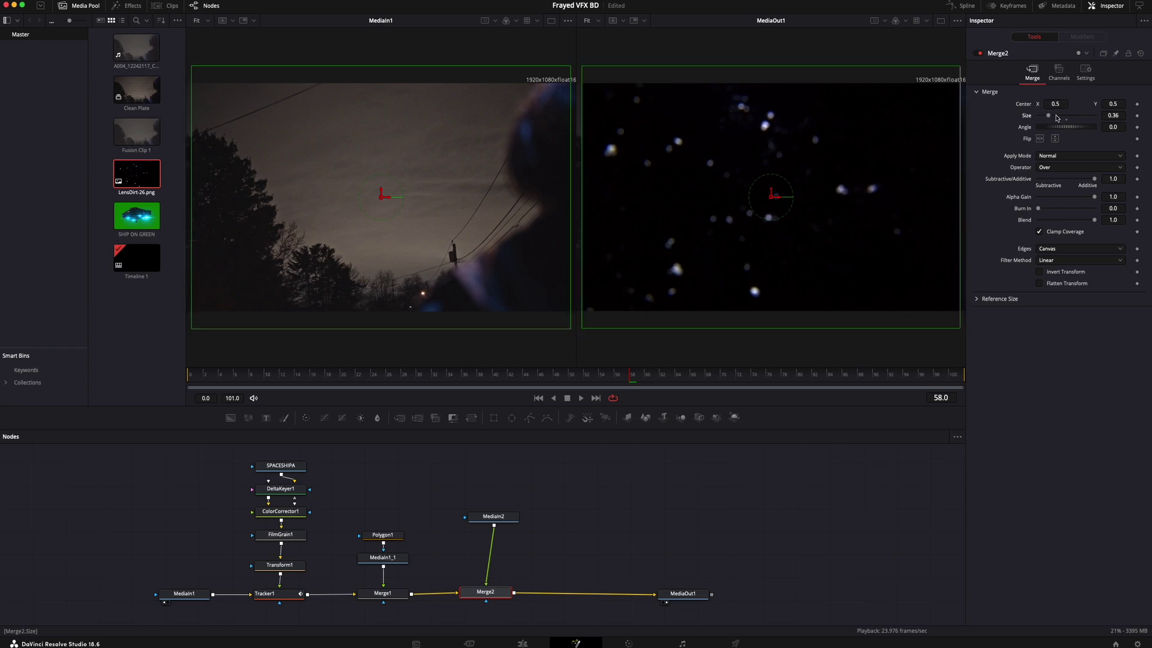
drag(1112, 116, 1117, 116)
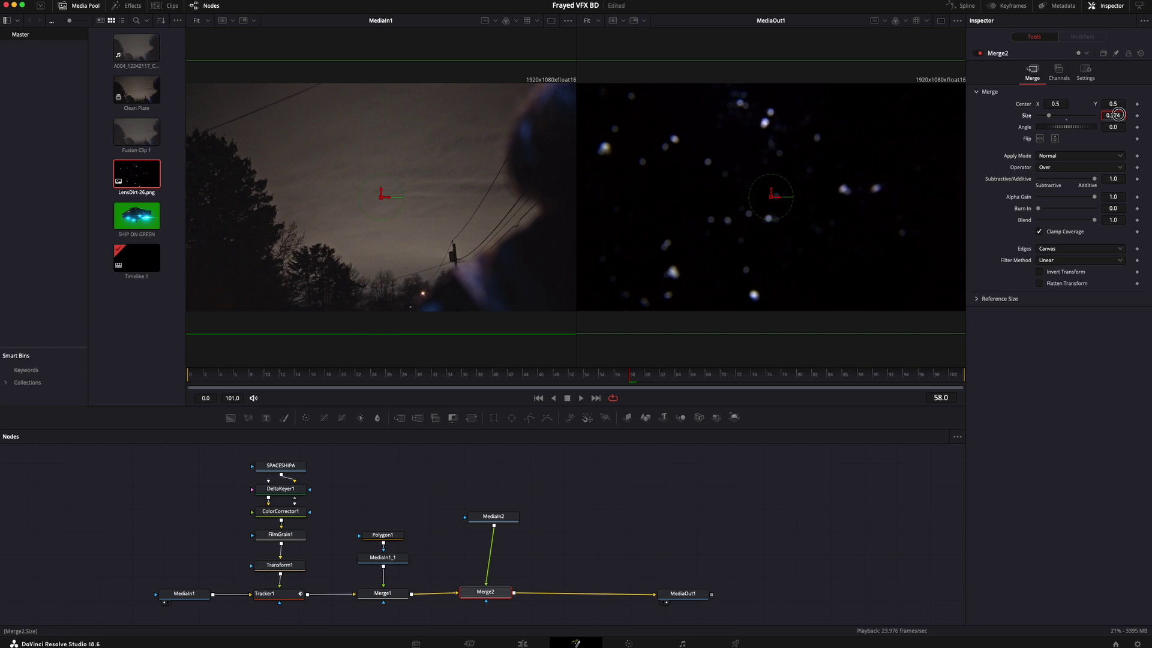
Set Merge2's apply mode to Screen and check the lens dirt over the shot in playback.
click(1082, 157)
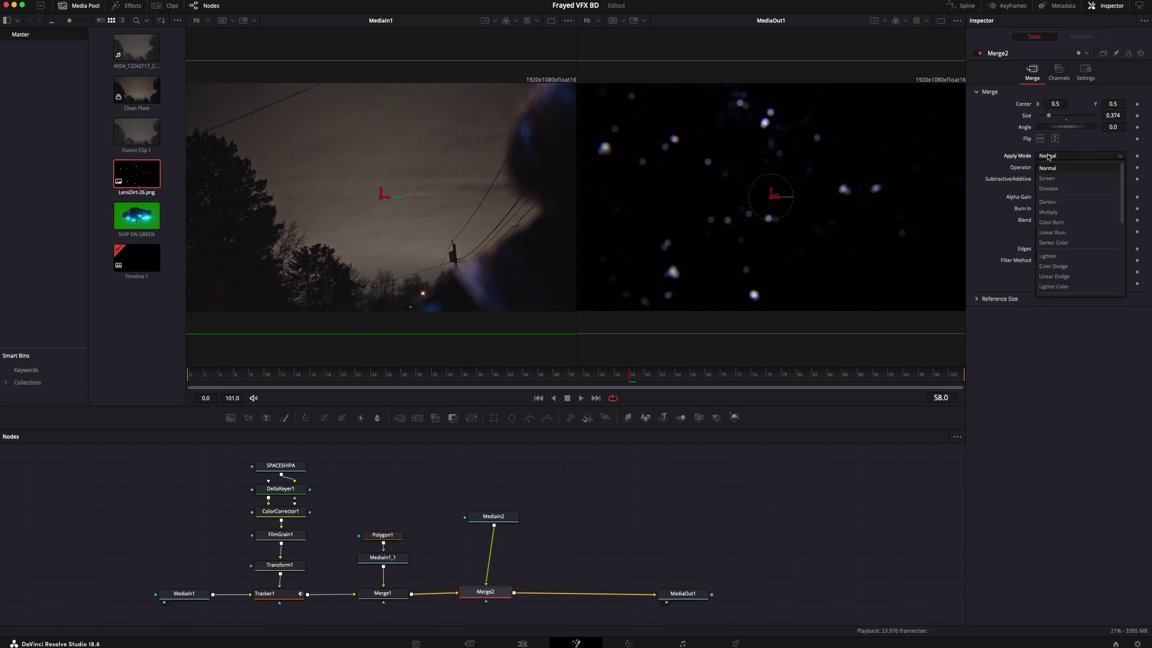
click(1074, 179)
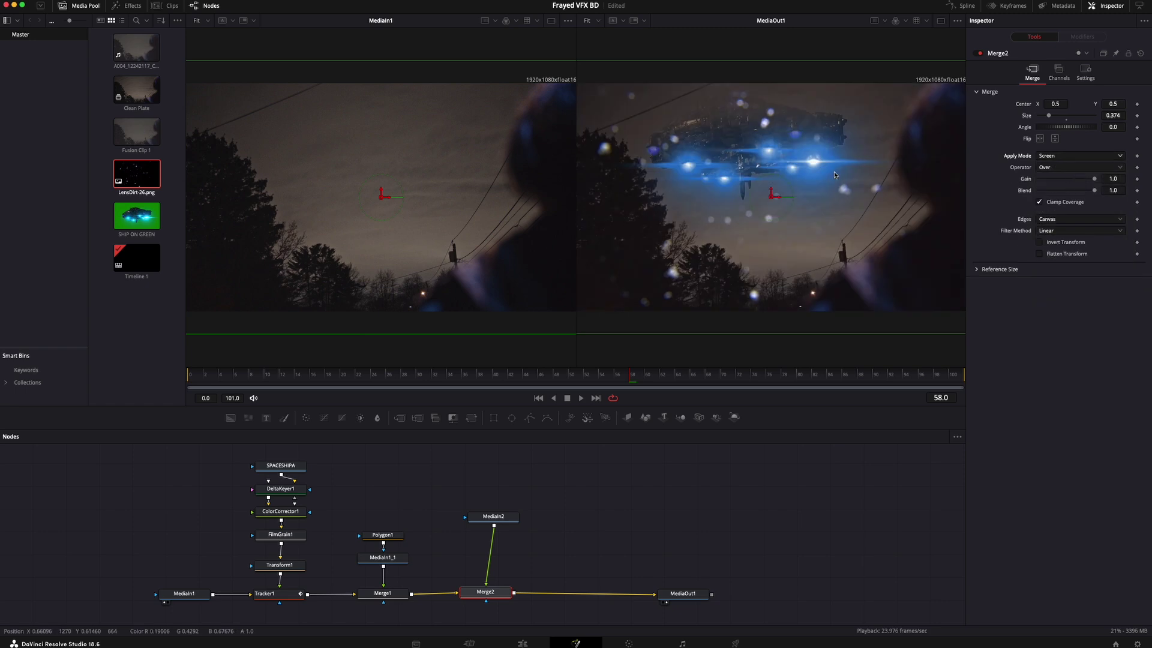
key(space)
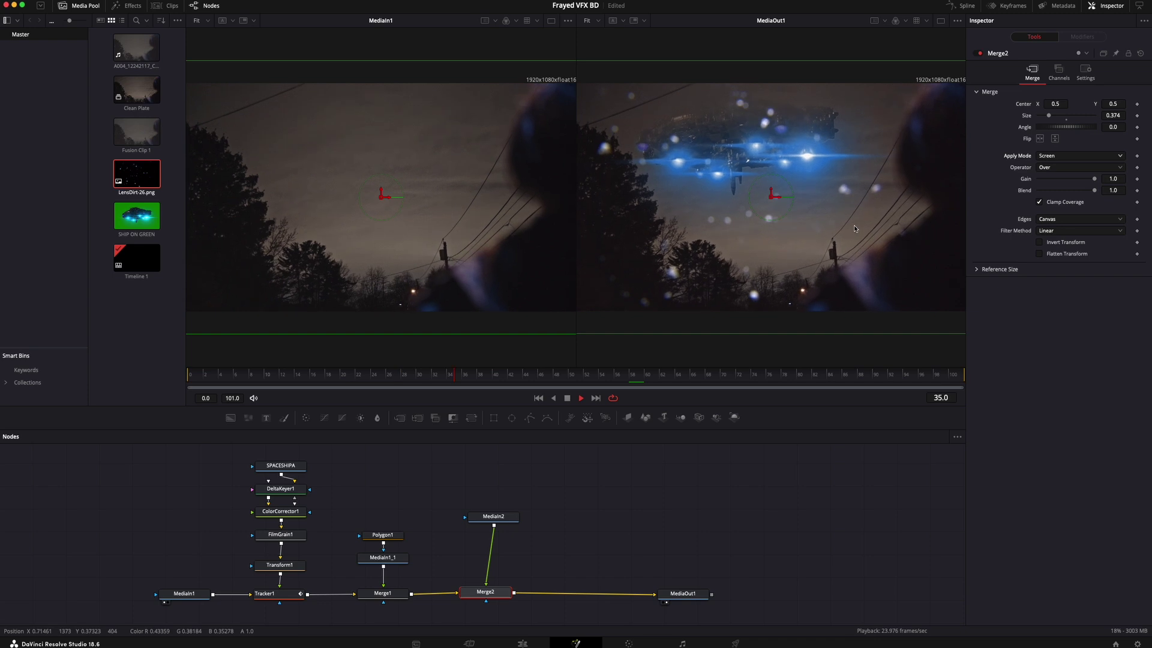
key(space)
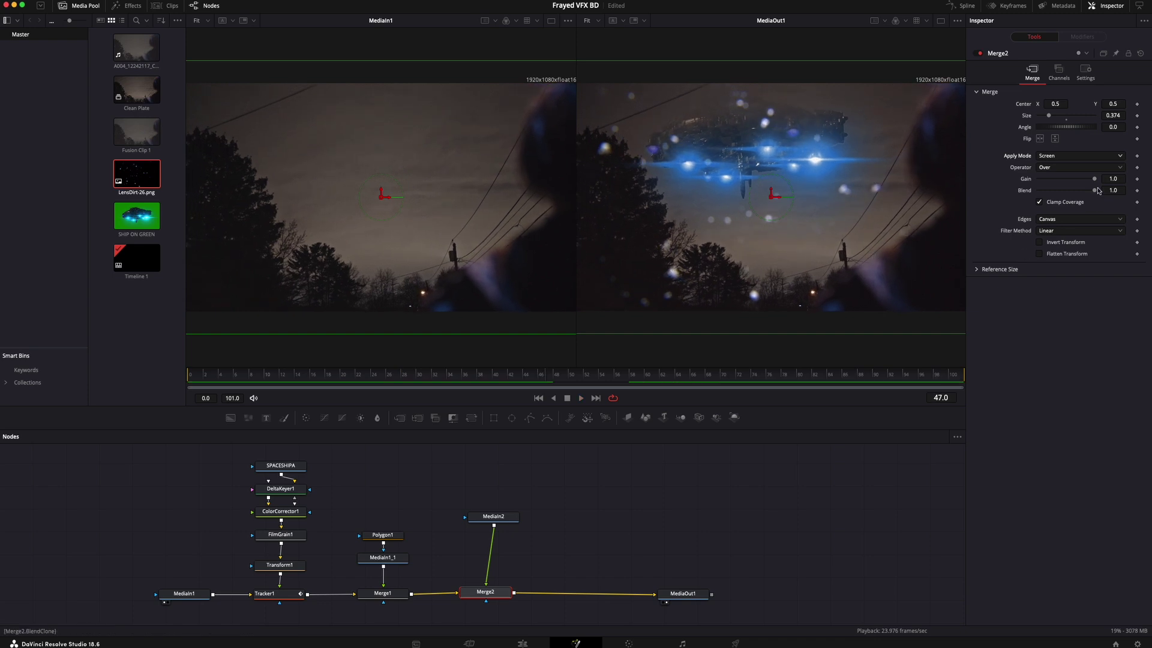
Lower Merge2's blend to 0.134, keeping the gain at 1.0 and comparing the lens dirt's strength in playback.
drag(1094, 180, 1040, 181)
drag(1080, 181, 1048, 194)
key(space)
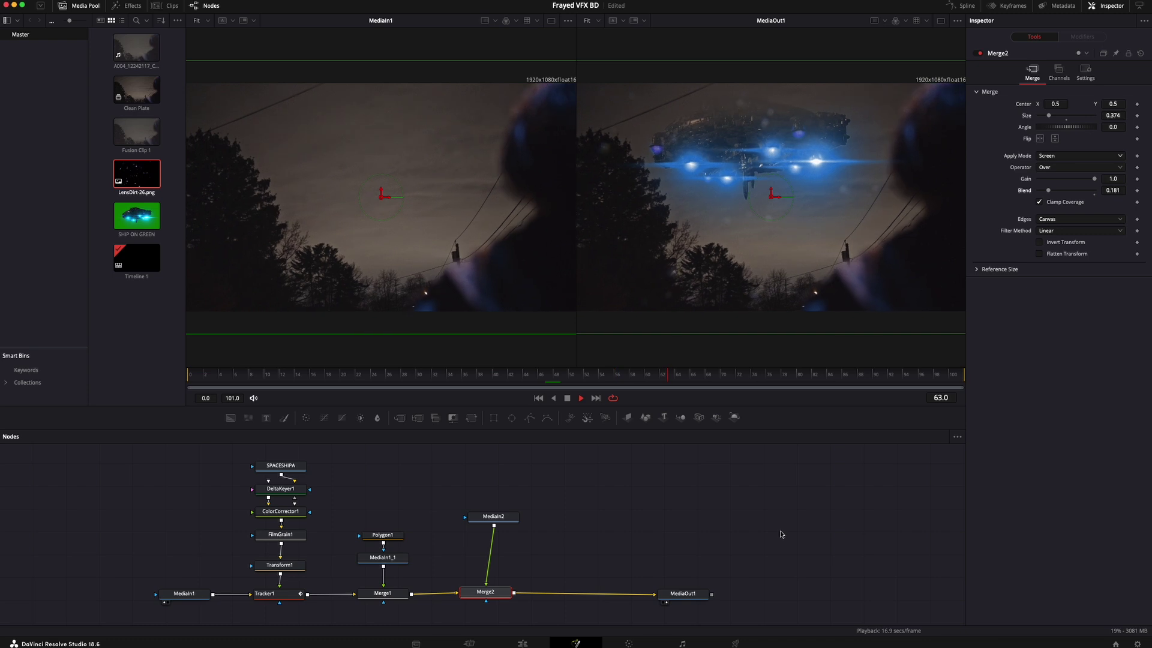
key(space)
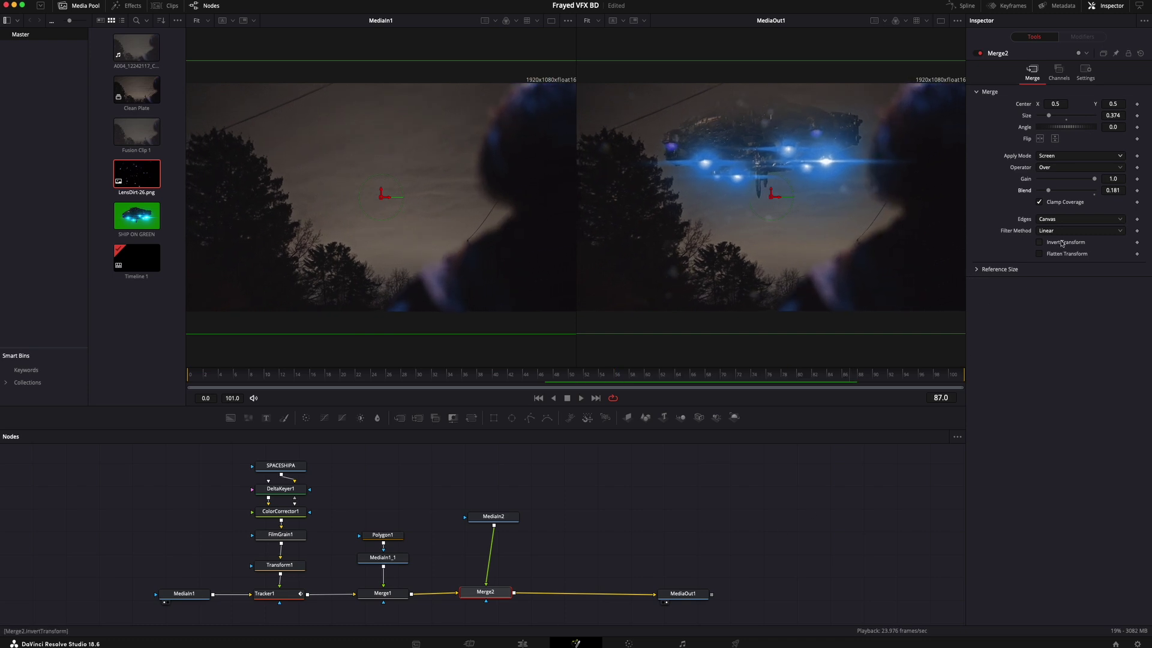
drag(1048, 192, 1043, 193)
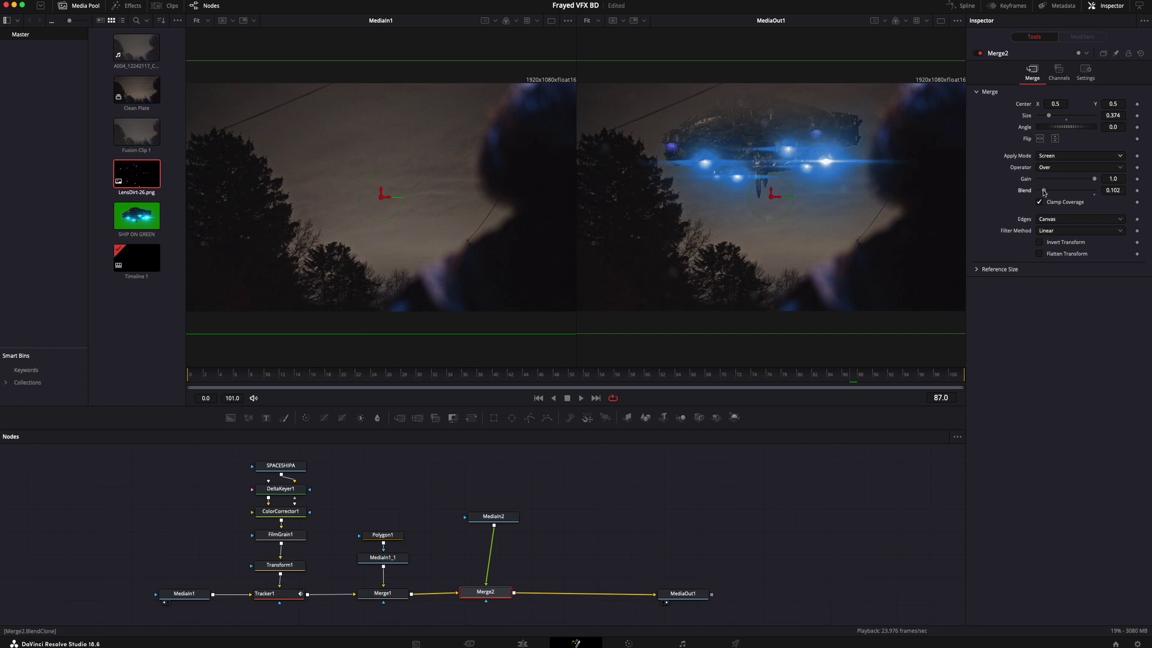
key(space)
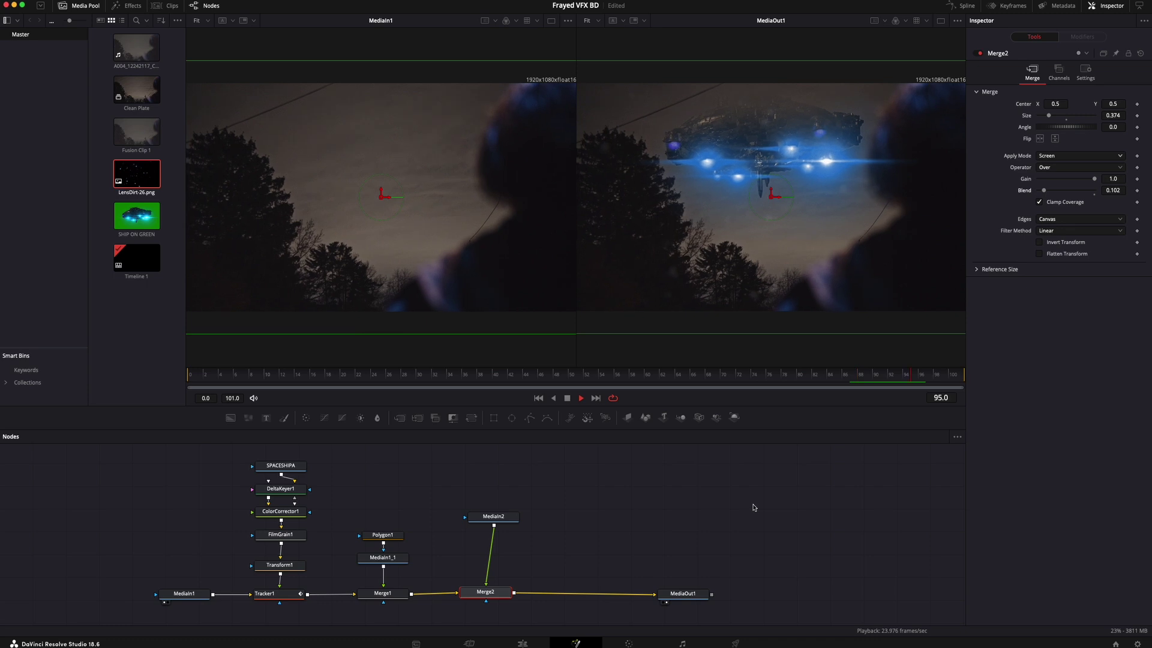
key(space)
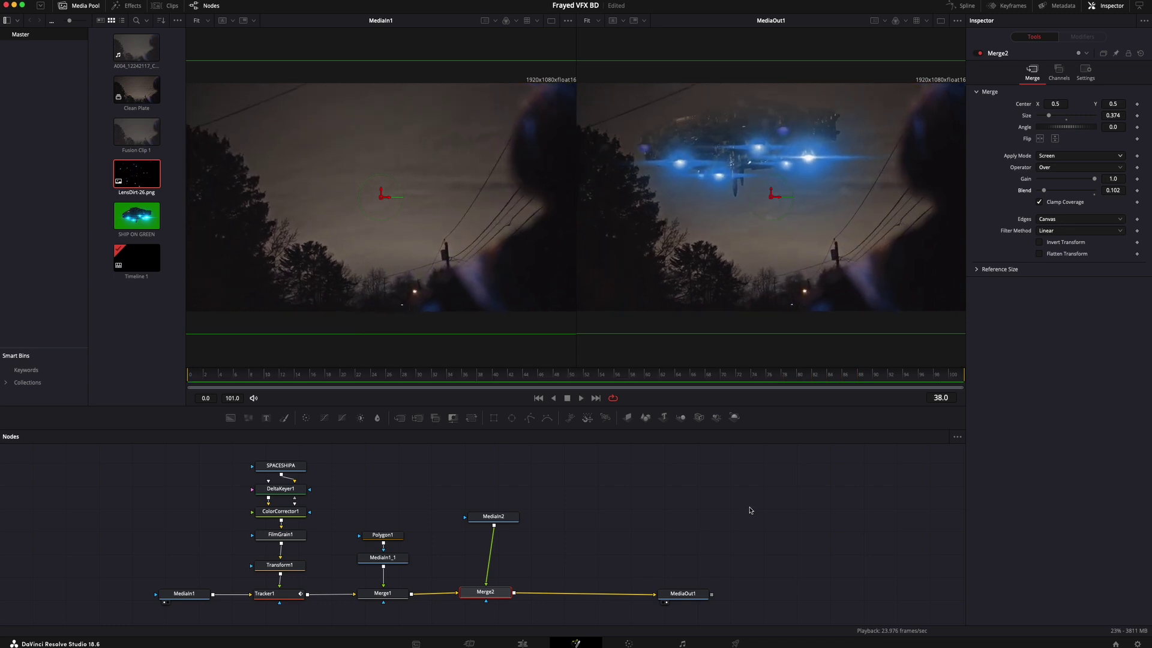
drag(1044, 191, 1046, 192)
key(space)
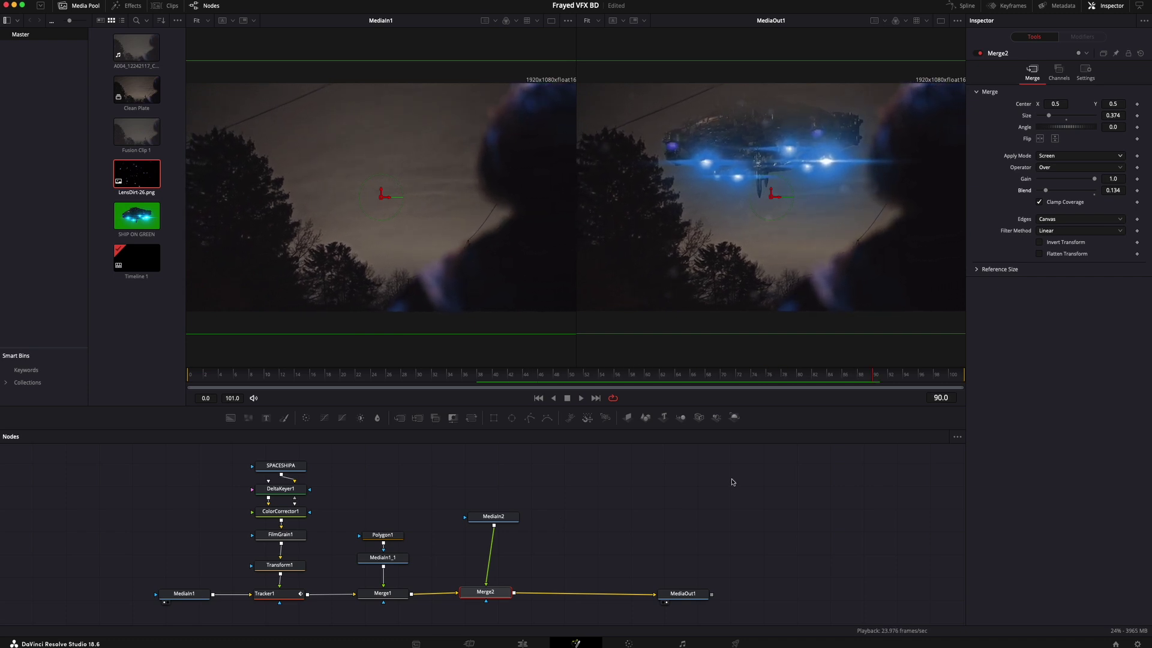
Place MediaIn2 just above Merge2 and move both nodes together closer to MediaOut1.
drag(508, 520, 502, 560)
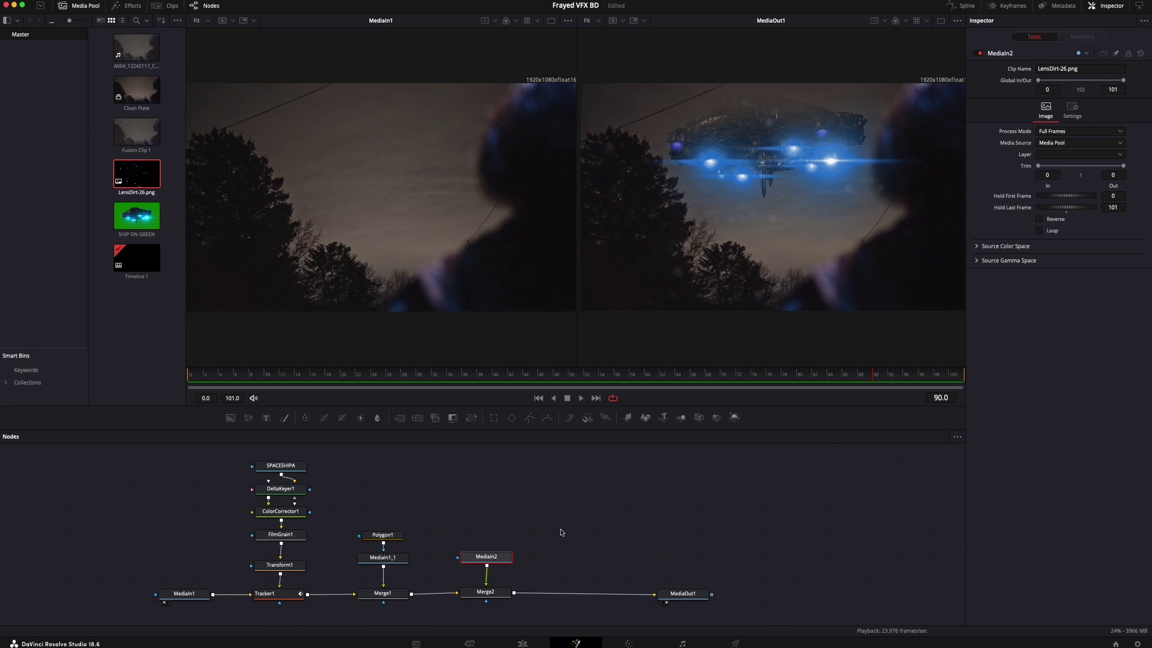
click(471, 522)
drag(480, 510, 601, 593)
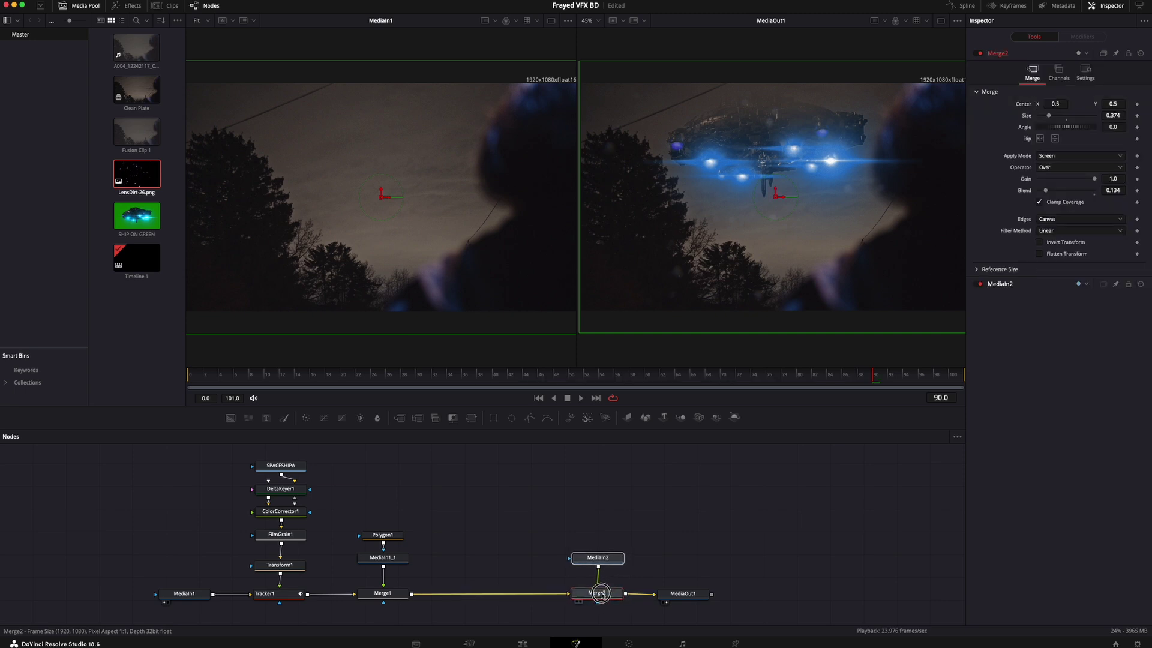
Duplicate the whole spaceship branch, from SPACESHIPA down to Tracker1, in the node graph.
drag(278, 453, 300, 608)
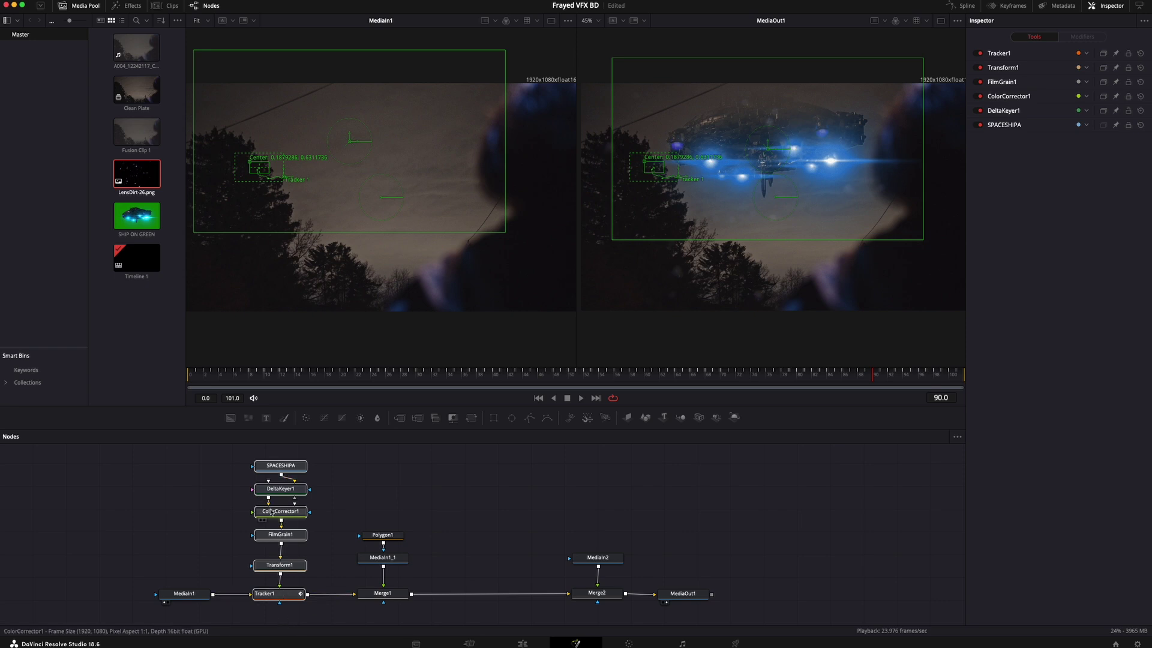
key(ctrl+c)
key(ctrl+v)
scroll(300, 545, down, 1)
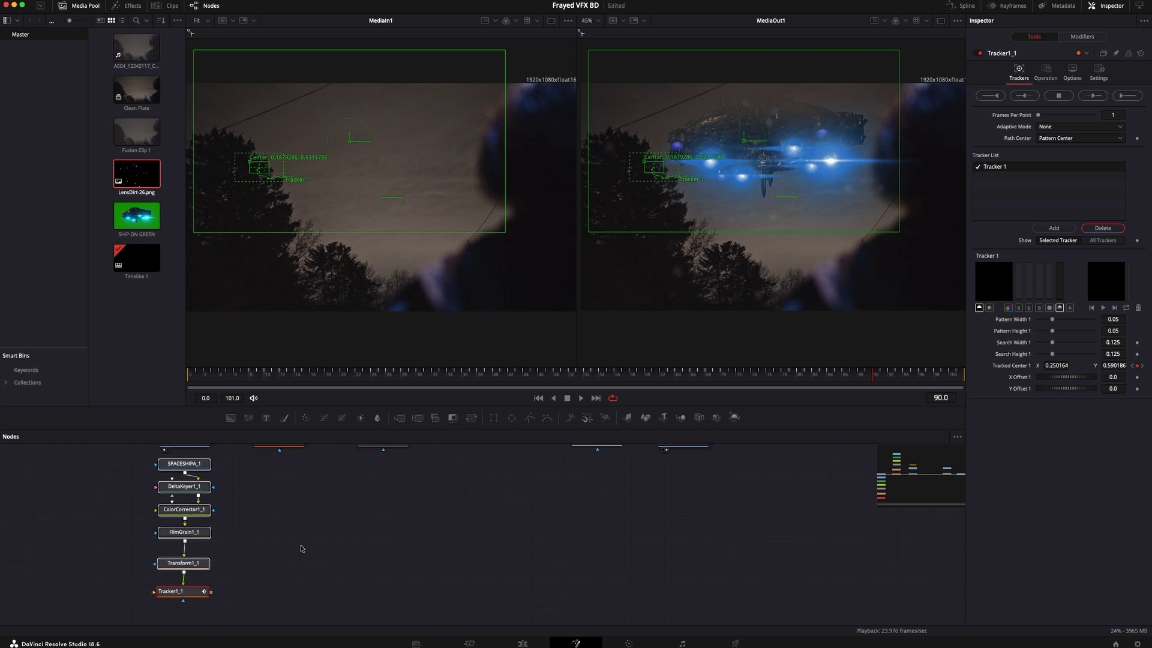
Insert the duplicated spaceship branch into the main chain between Merge1 and Merge2, with Tracker1_1 on the connection.
click(182, 592)
drag(182, 593, 478, 518)
scroll(511, 525, up, 5)
drag(490, 624, 483, 561)
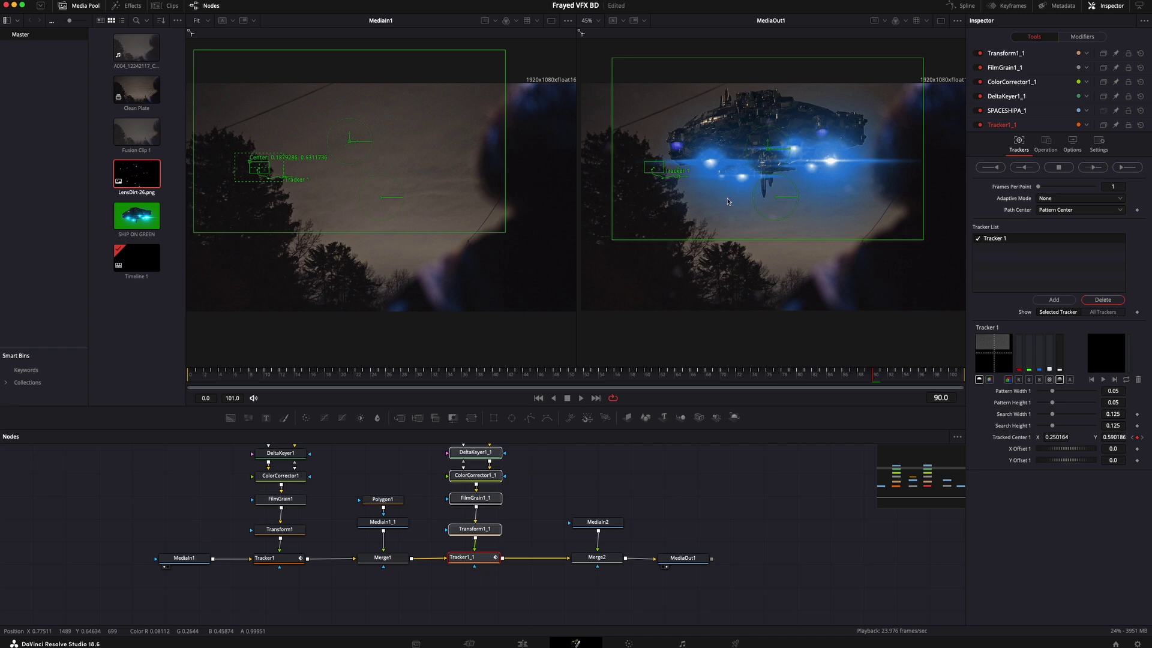
scroll(900, 202, right, 2)
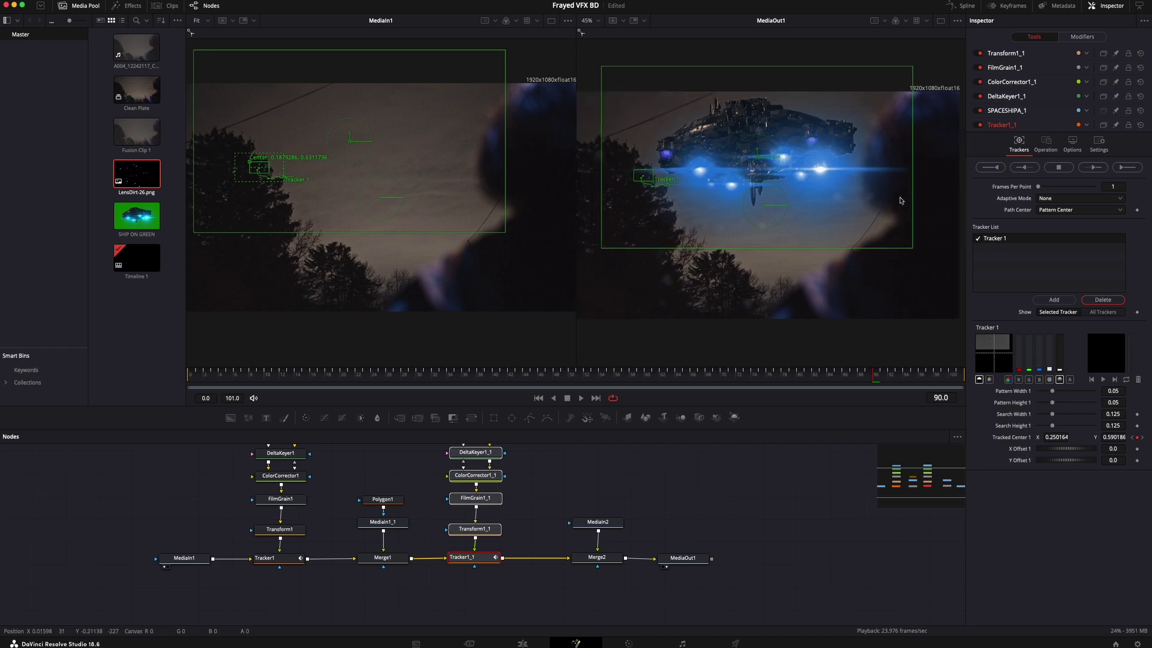
click(564, 466)
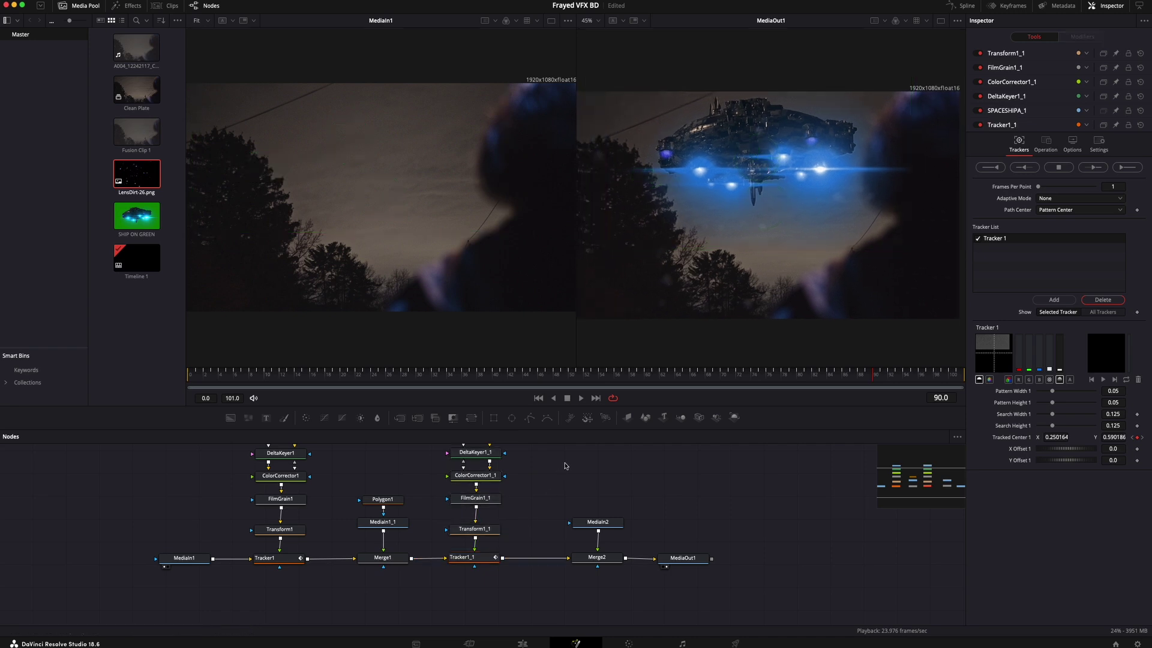
scroll(515, 519, up, 3)
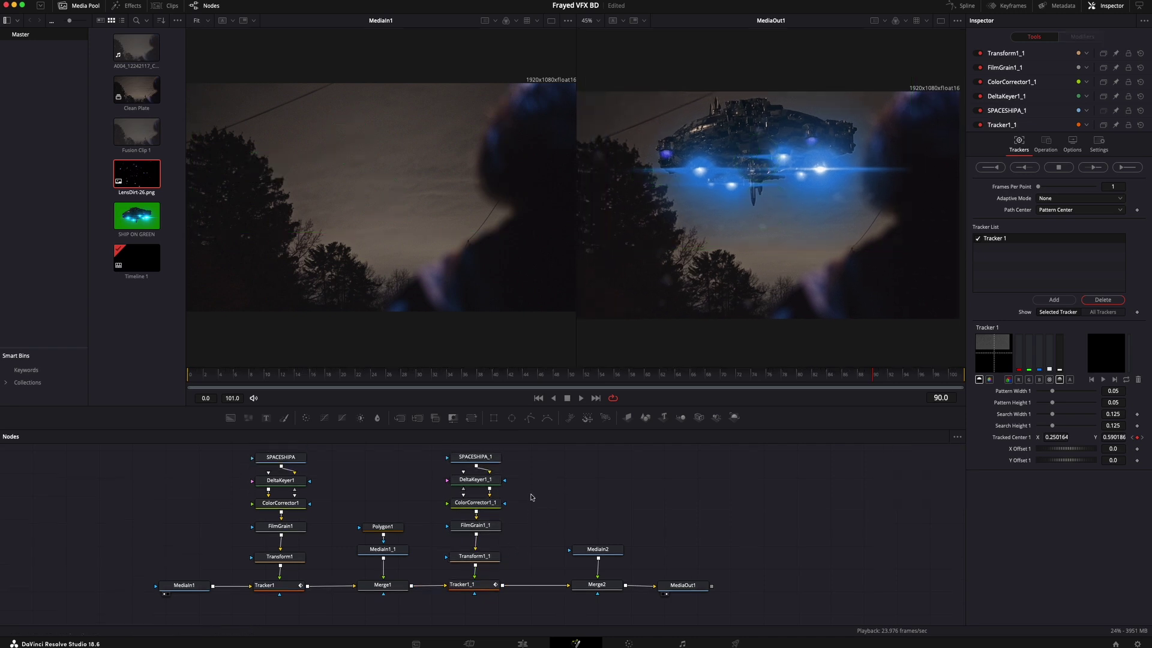
Shrink the duplicate ship with Transform1_1 to size 0.28 and place it below the large ship, at center about 0.52, 0.42.
click(490, 558)
drag(757, 153, 791, 219)
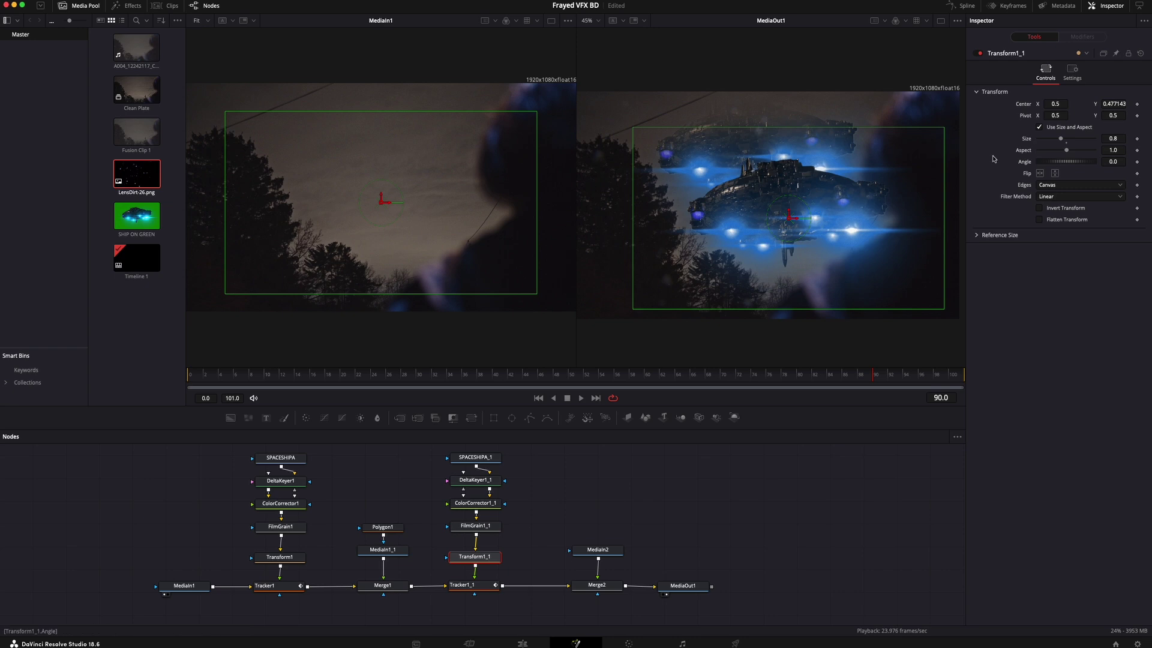
drag(1062, 140, 1047, 140)
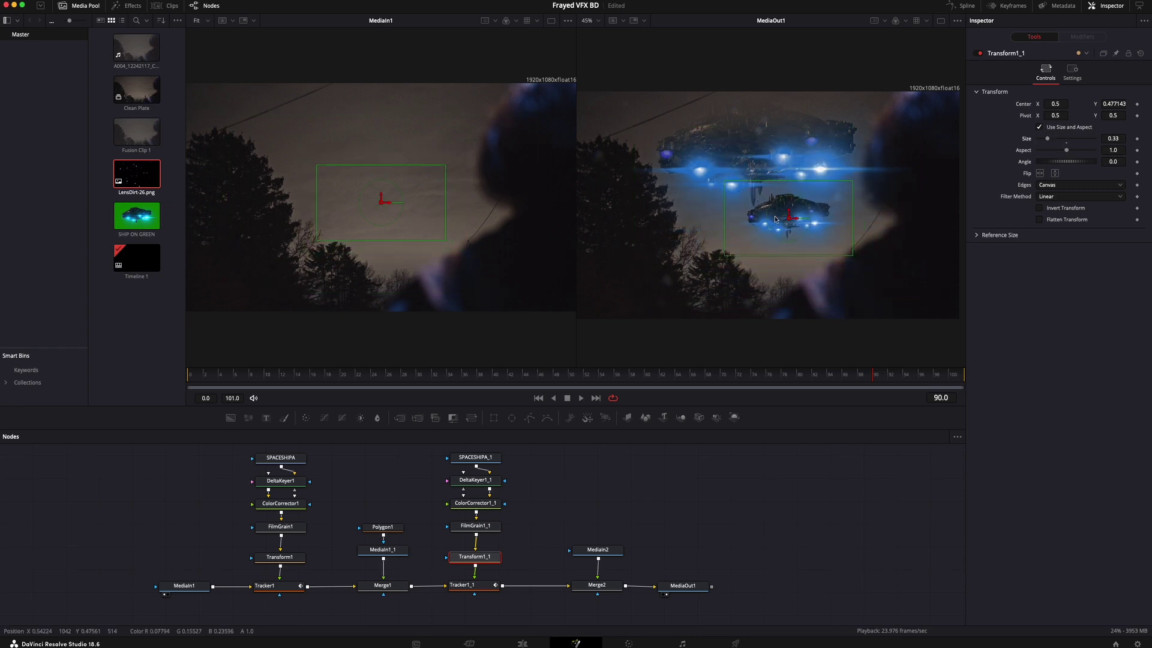
drag(788, 217, 798, 231)
drag(1047, 138, 1046, 140)
click(688, 586)
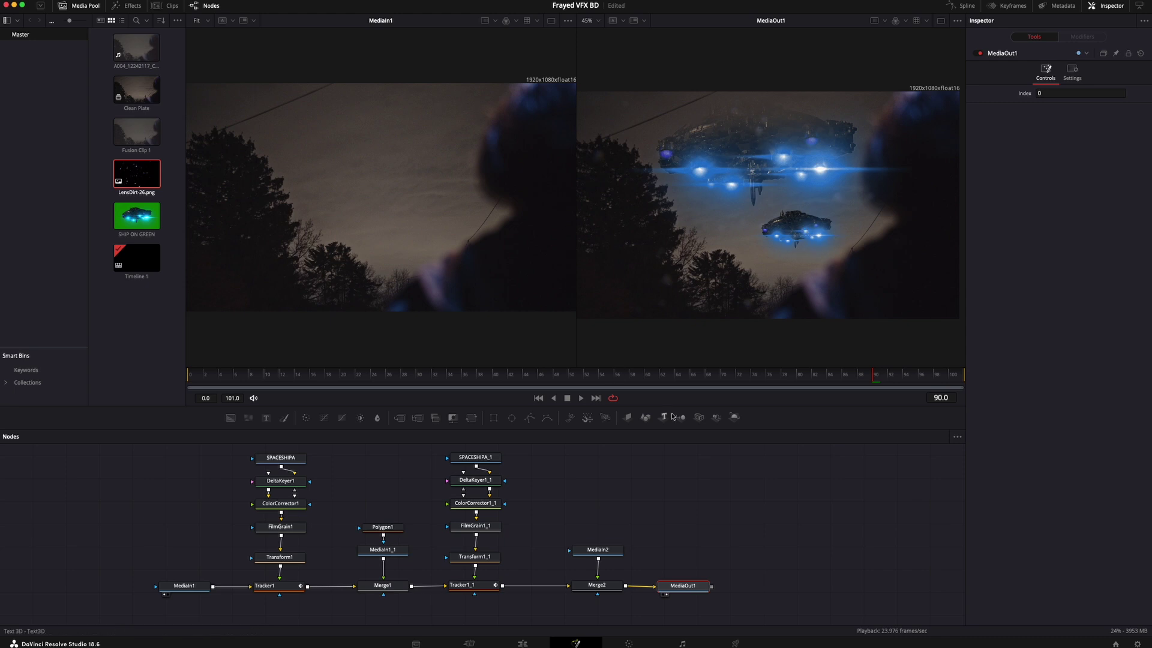
Lower the blend of Tracker1_1 to 0.417 so the duplicate ship fades into the sky.
click(478, 558)
click(484, 585)
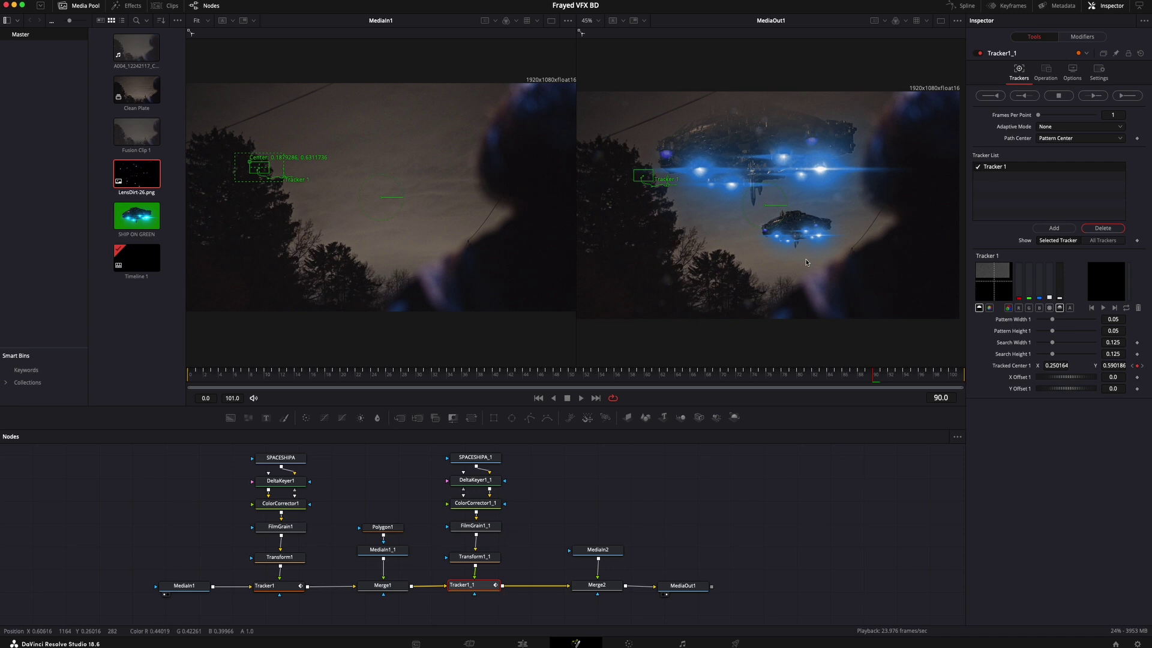
click(1100, 71)
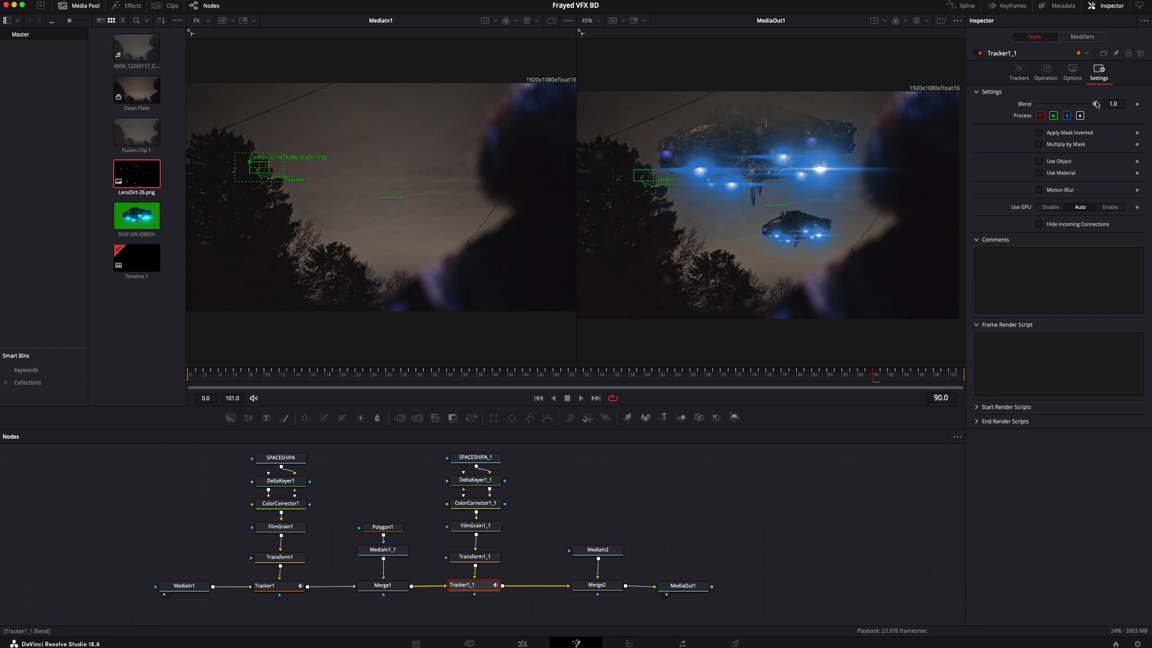
drag(1095, 106, 1062, 106)
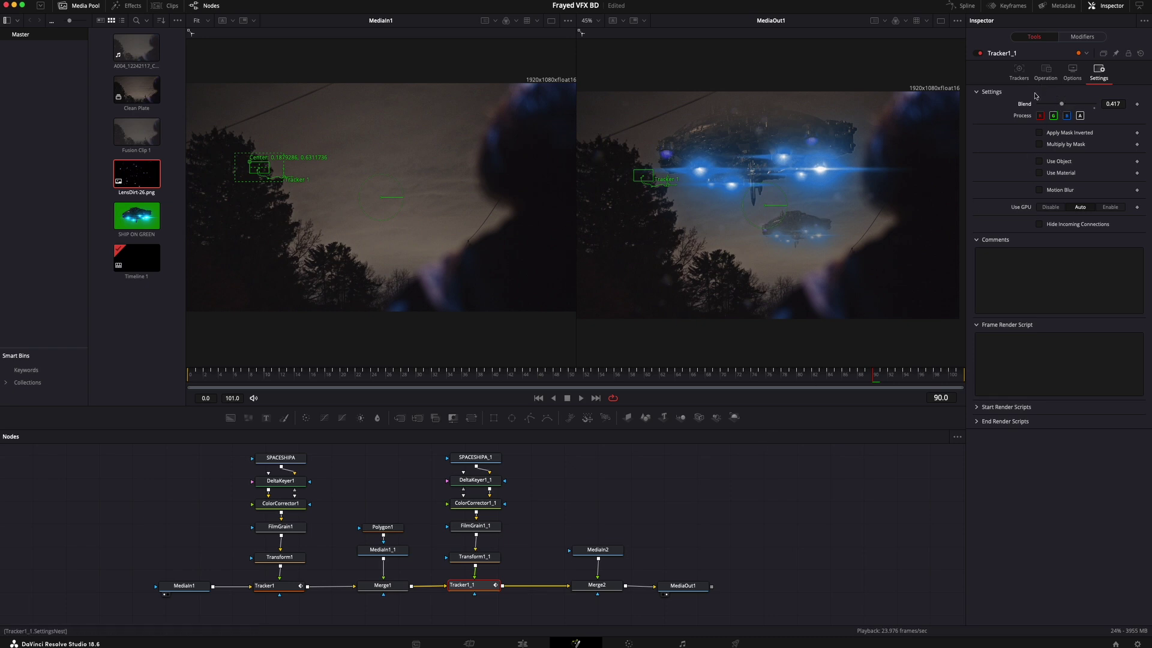
Reduce Transform1_1's size to 0.23 and check both ships in playback from the first frame.
click(479, 556)
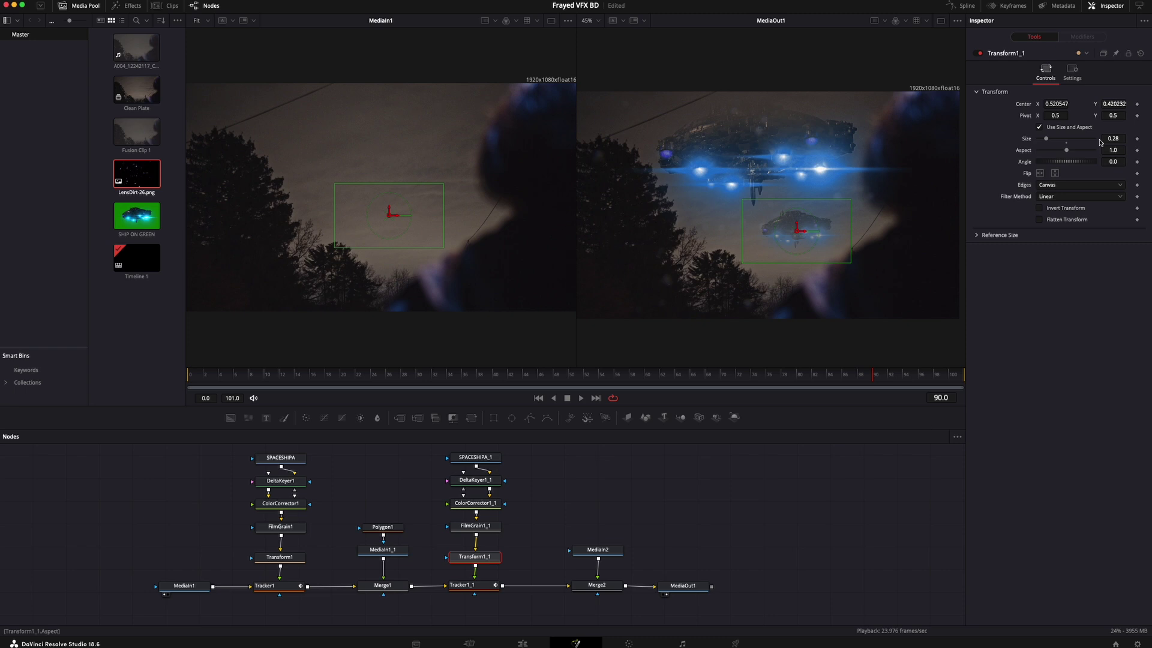
drag(1047, 140, 1045, 139)
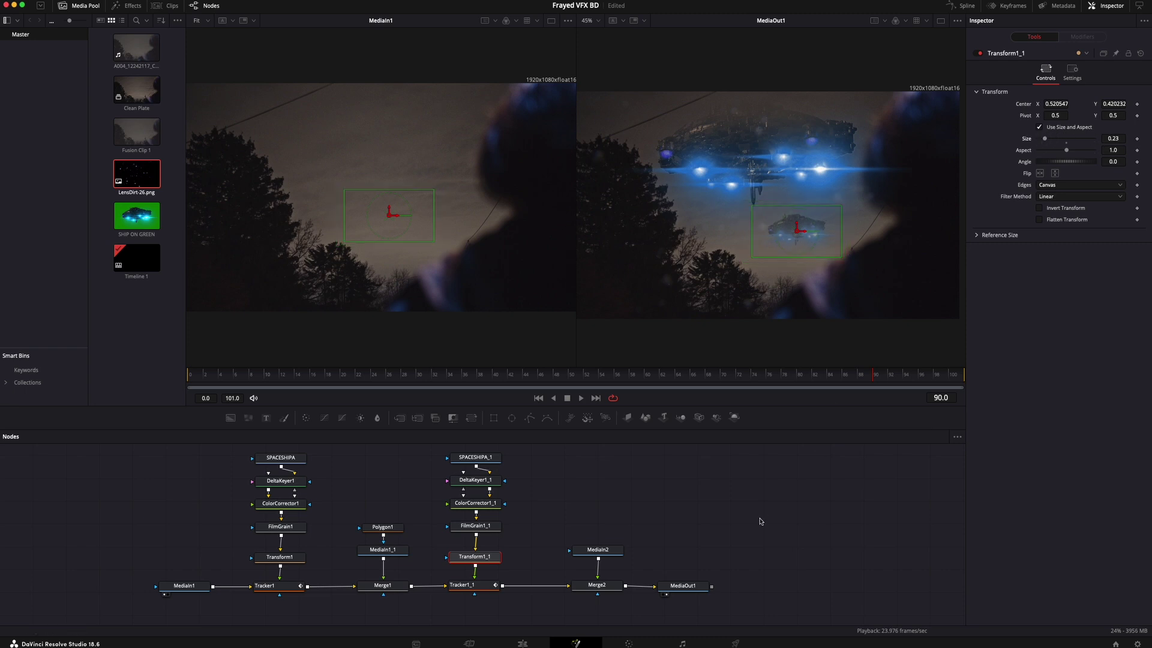
click(689, 586)
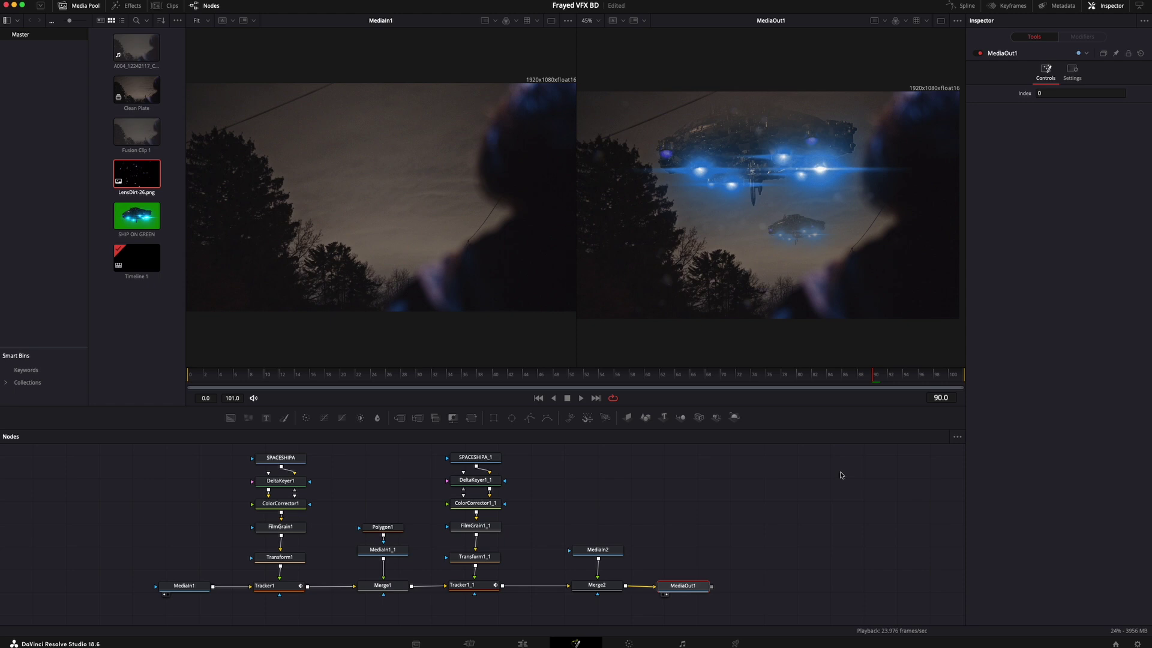
click(588, 375)
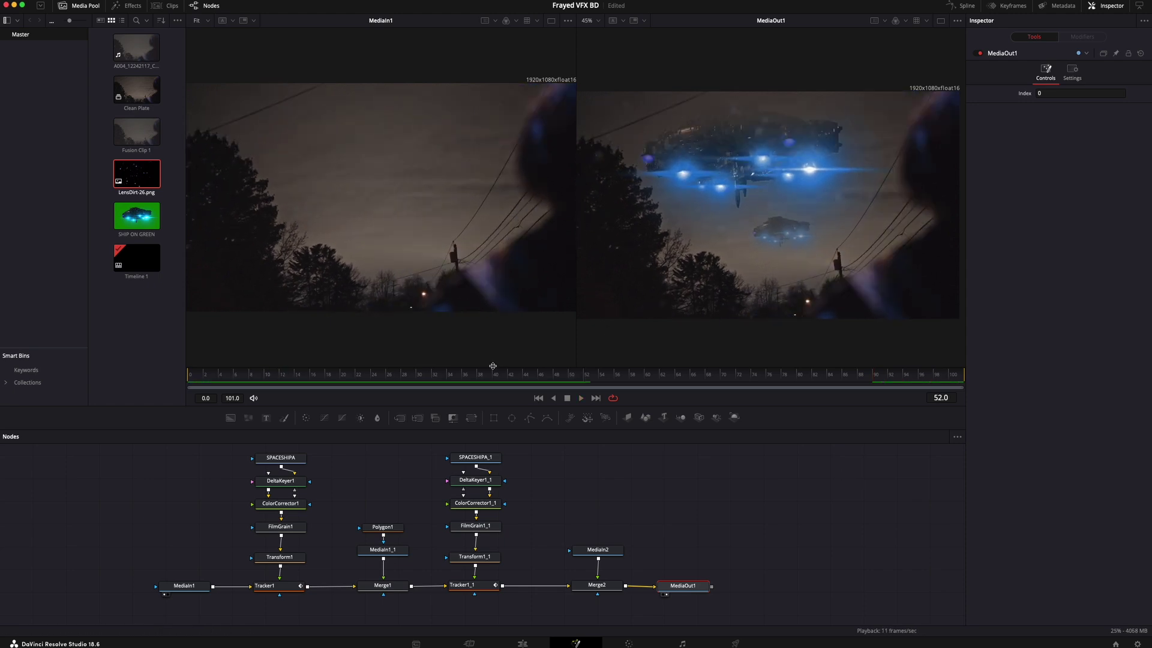
drag(455, 376, 189, 387)
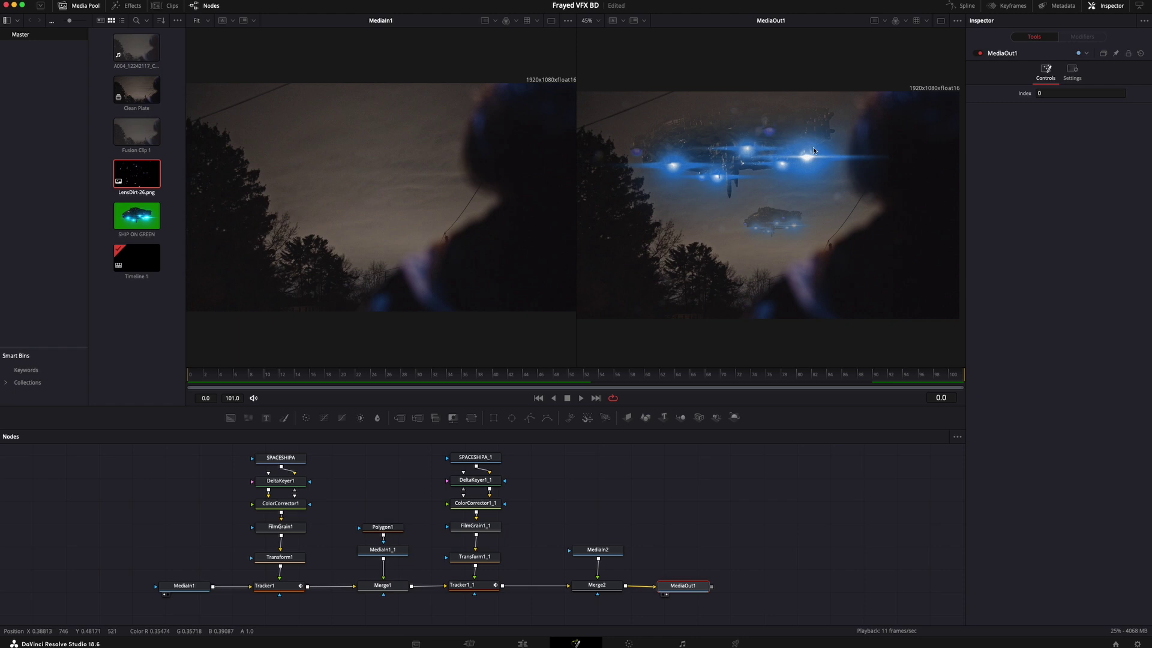
key(space)
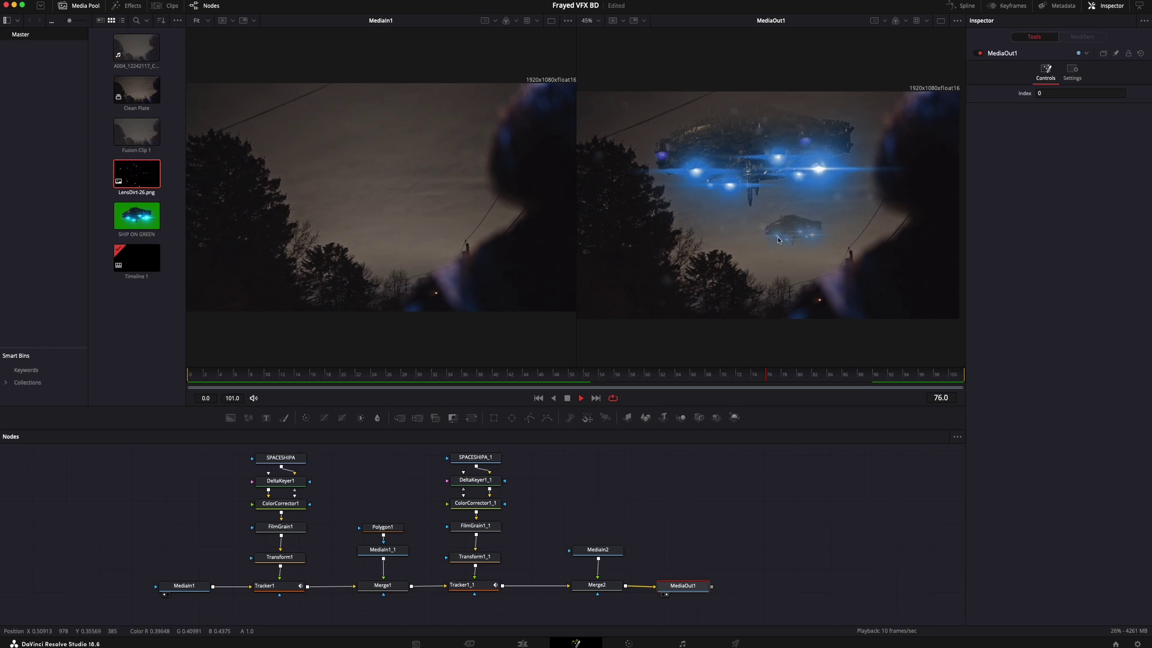
key(space)
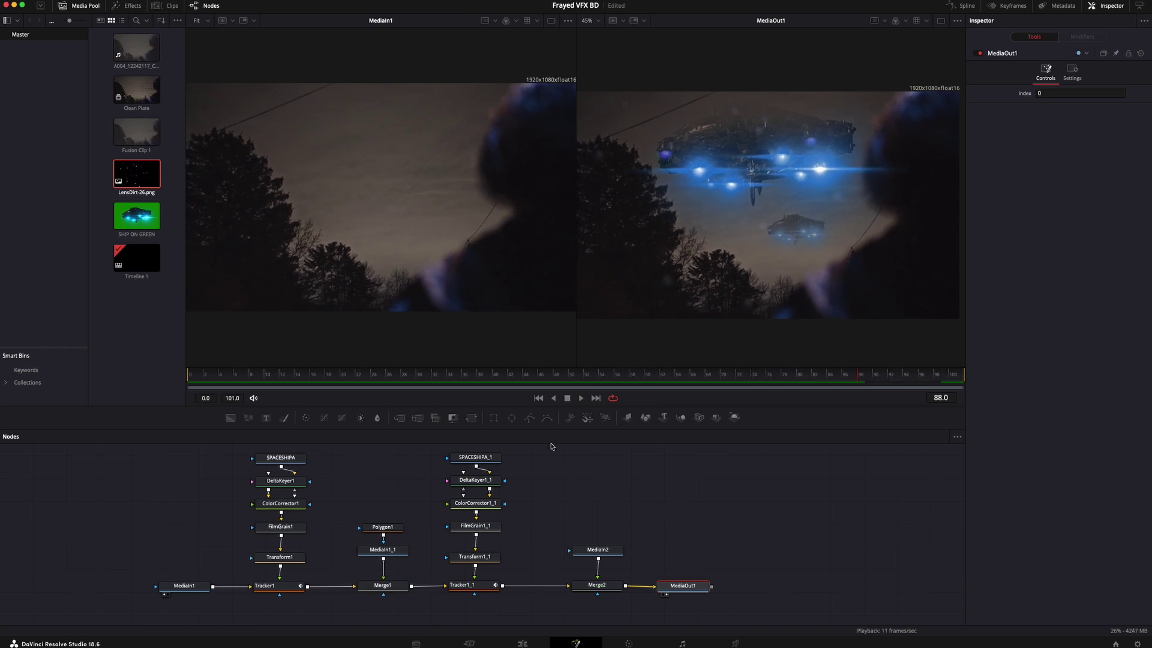
Move the duplicate ship's upper nodes higher and insert a Time Speed node between Transform1_1 and Tracker1_1.
scroll(554, 481, up, 1)
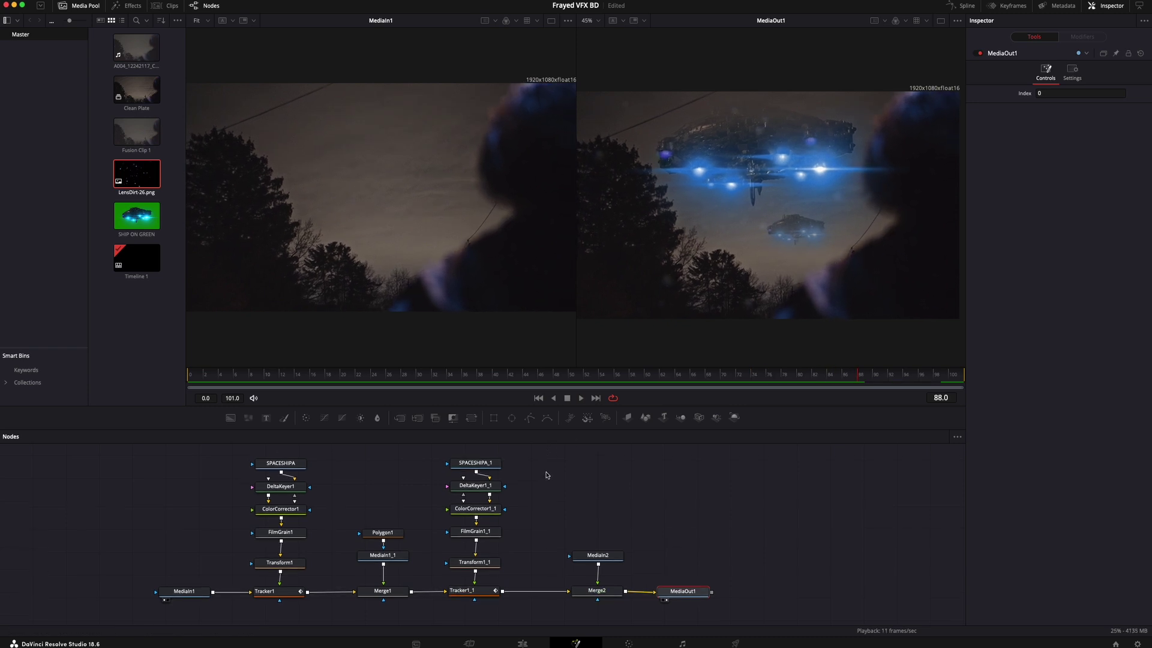
drag(537, 464, 489, 532)
click(591, 488)
key(shift+space)
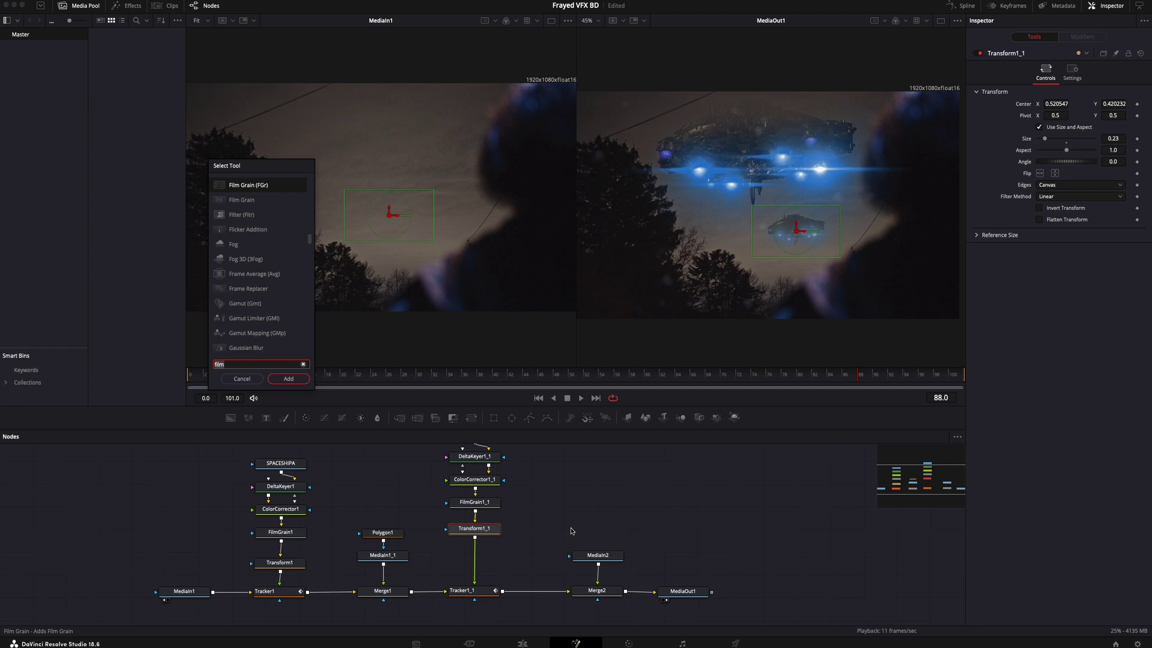
text(time)
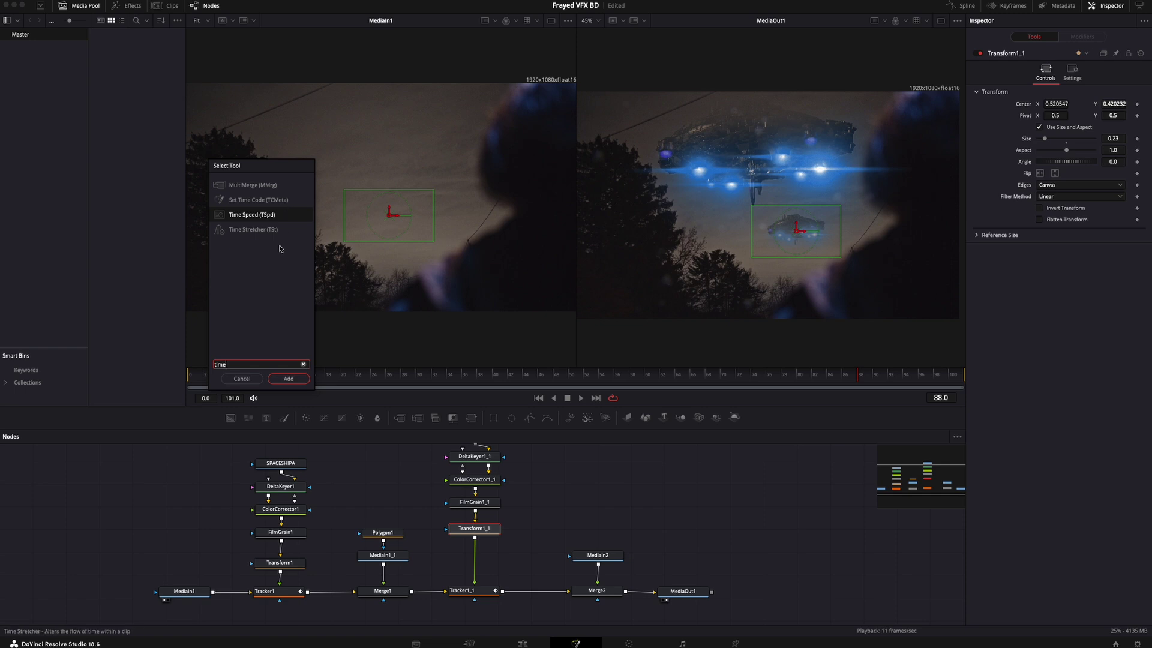
click(288, 379)
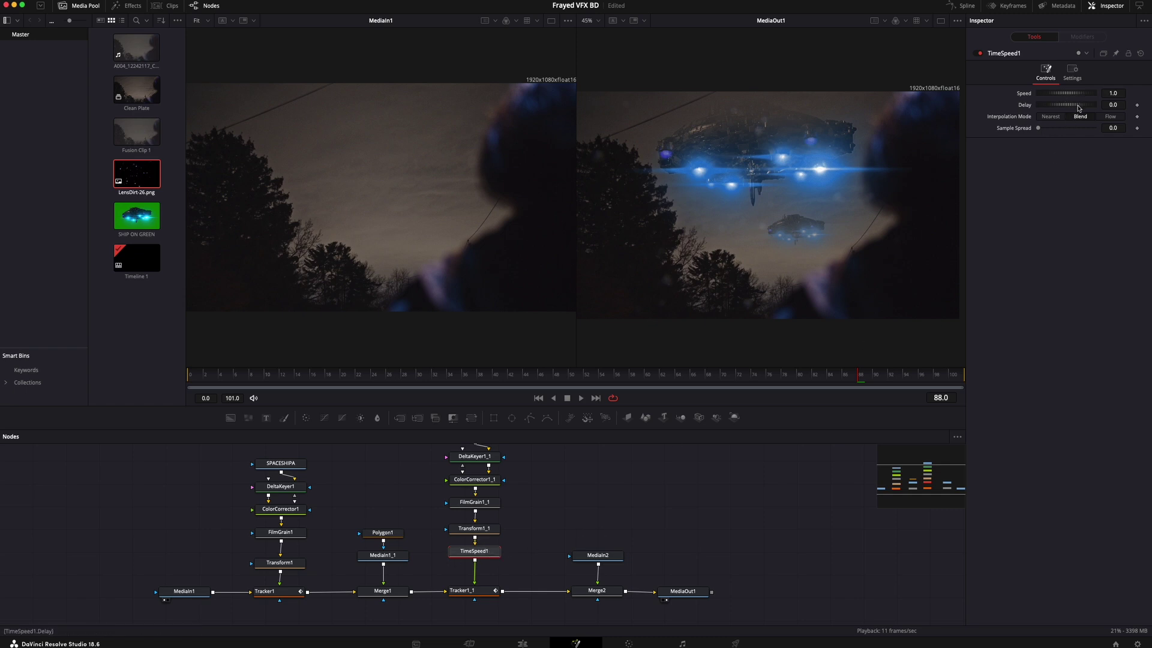
Set TimeSpeed1's delay to -5.1 to offset the duplicate ship's animation and check it in playback.
drag(1078, 108, 1075, 108)
key(space)
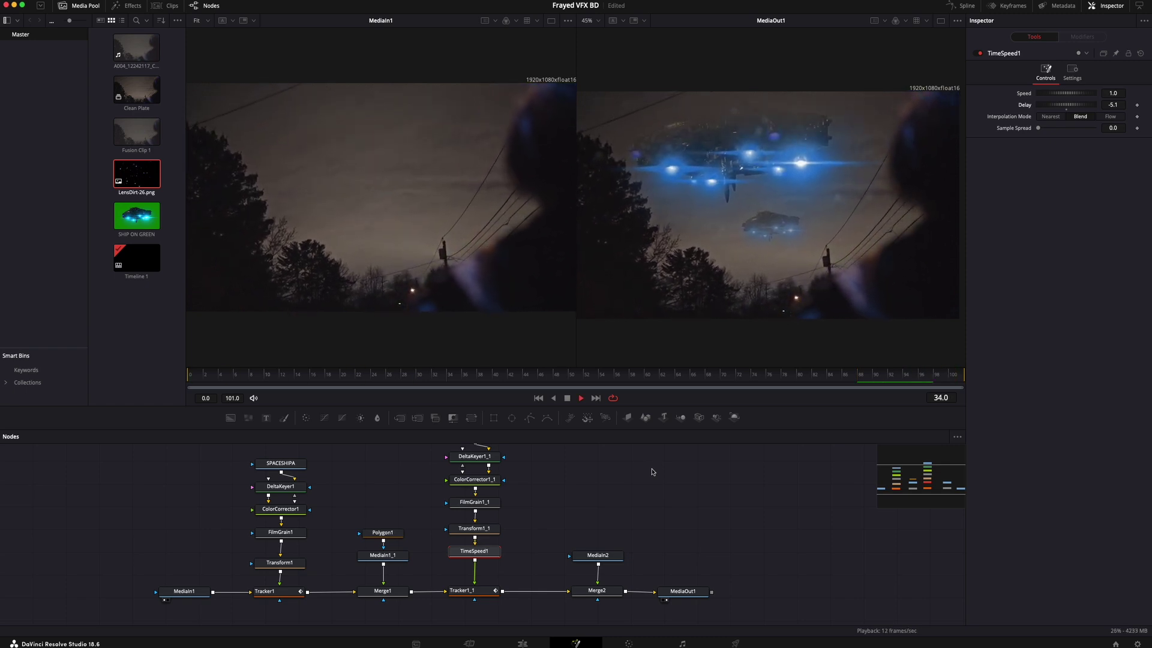
key(space)
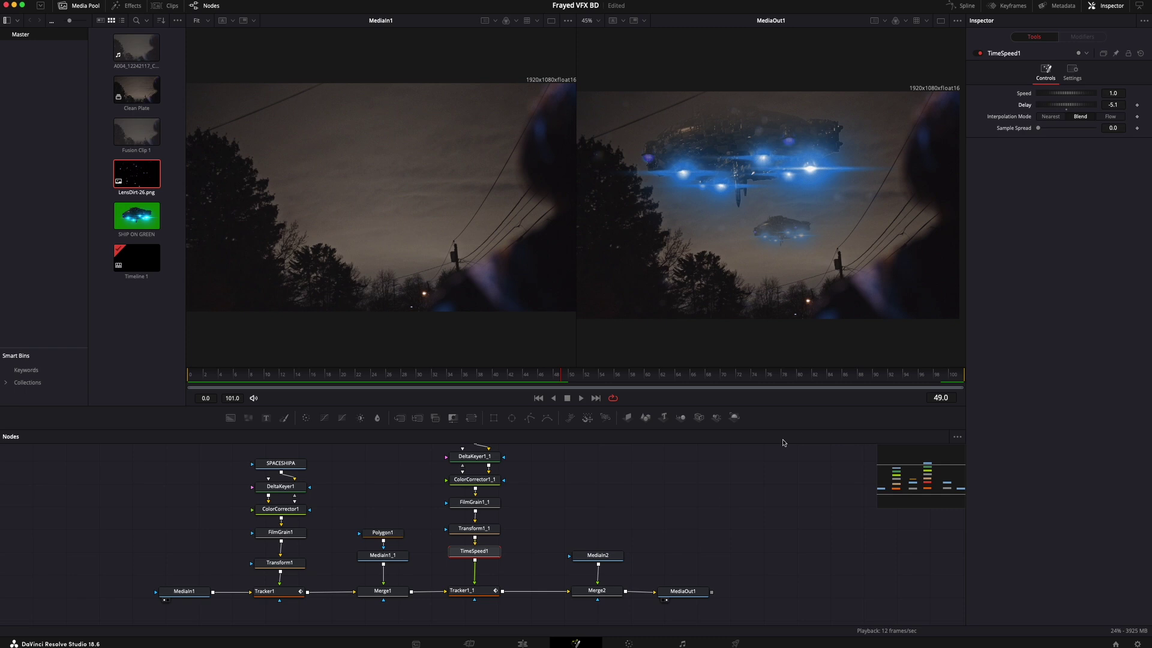
Switch to the Edit page and play the finished composite from the start of the timeline.
scroll(697, 524, up, 2)
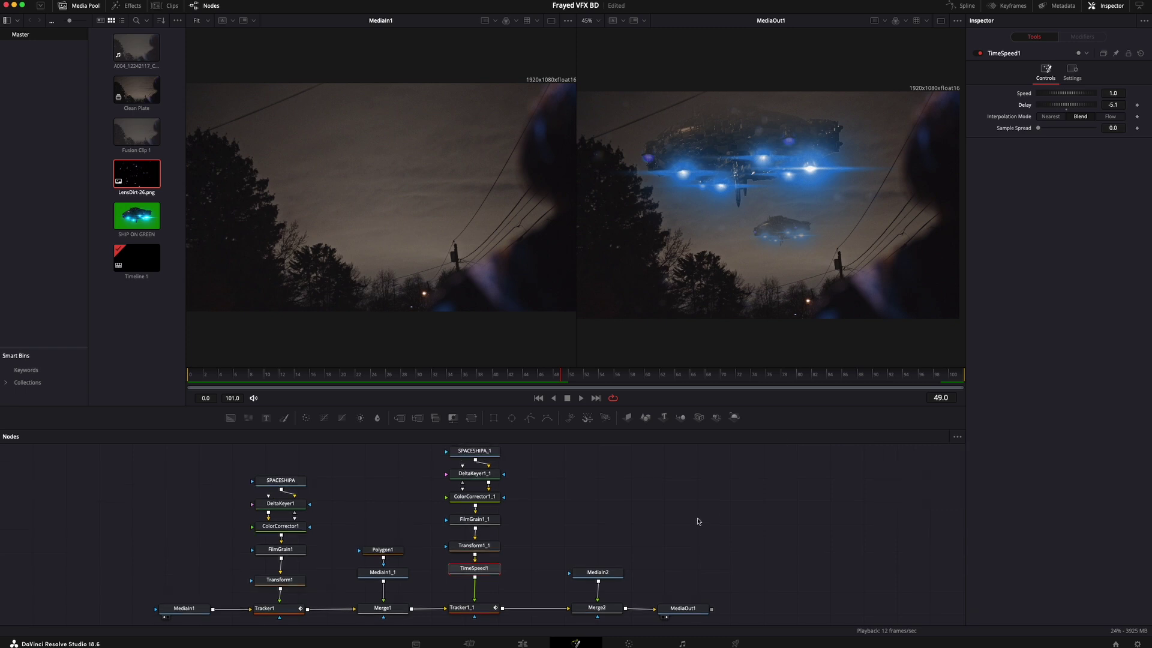
click(522, 643)
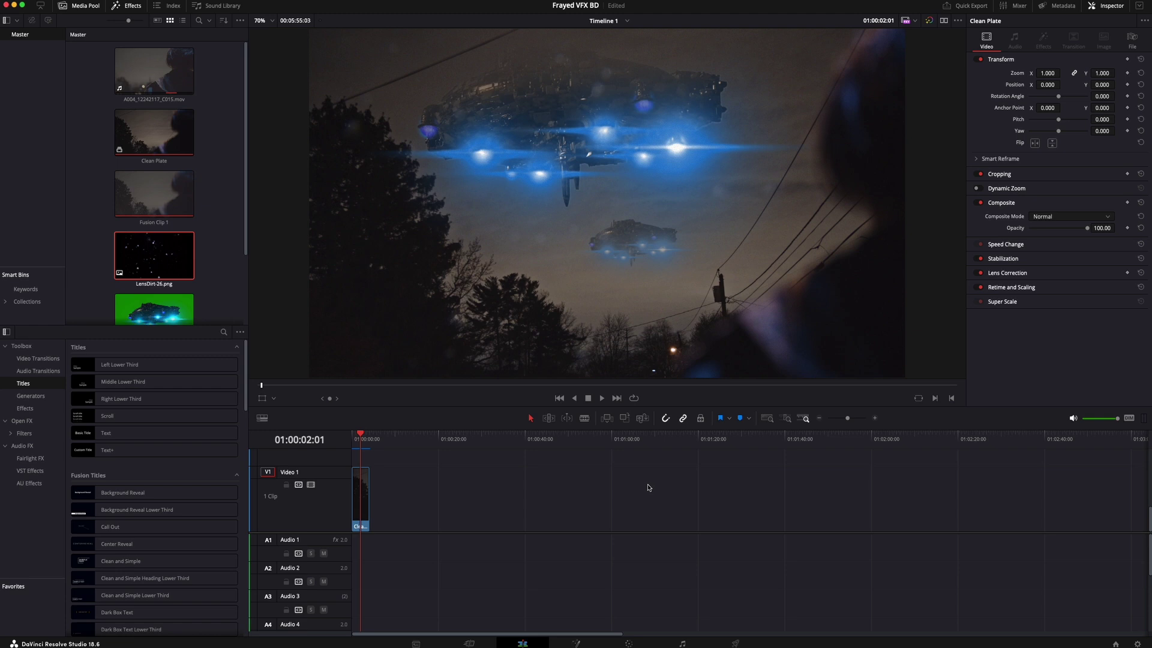
key(Home)
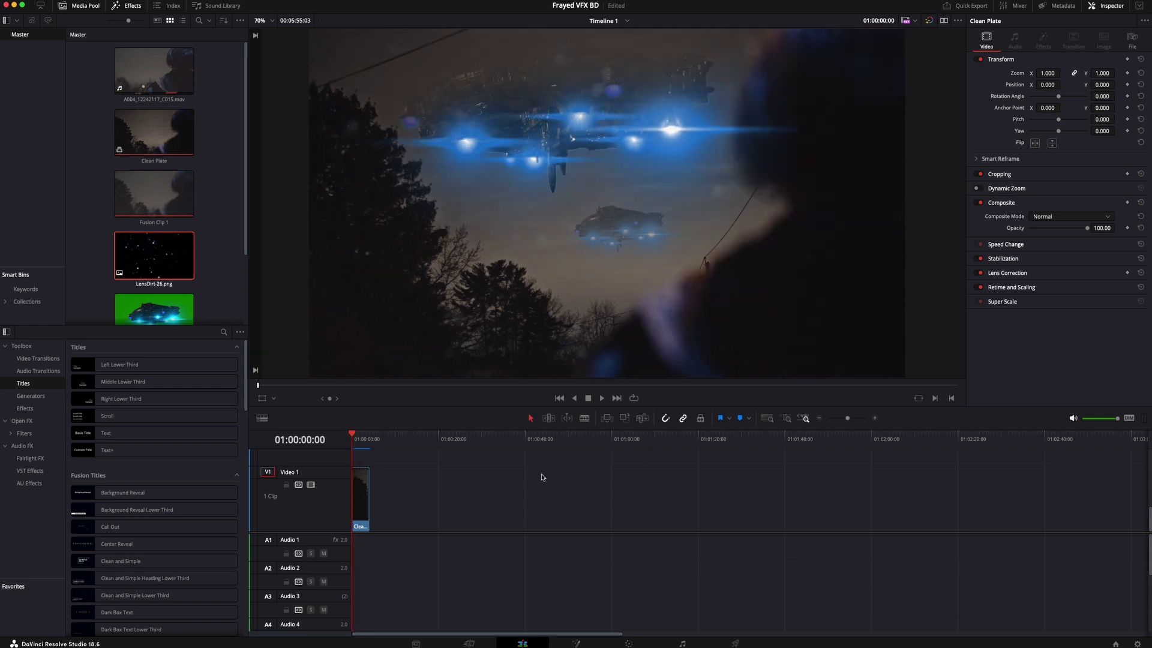
key(space)
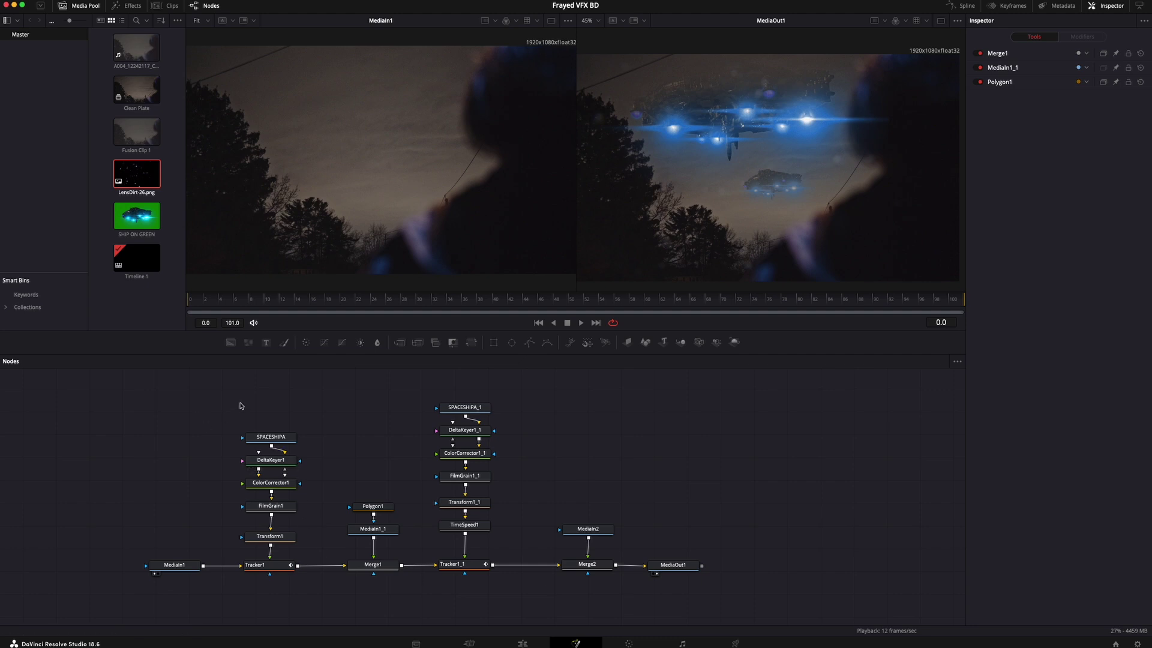
Review the composition's node groups in order: spaceship branch, masked clean plate, duplicate ship branch and lens dirt merge.
drag(260, 431, 282, 571)
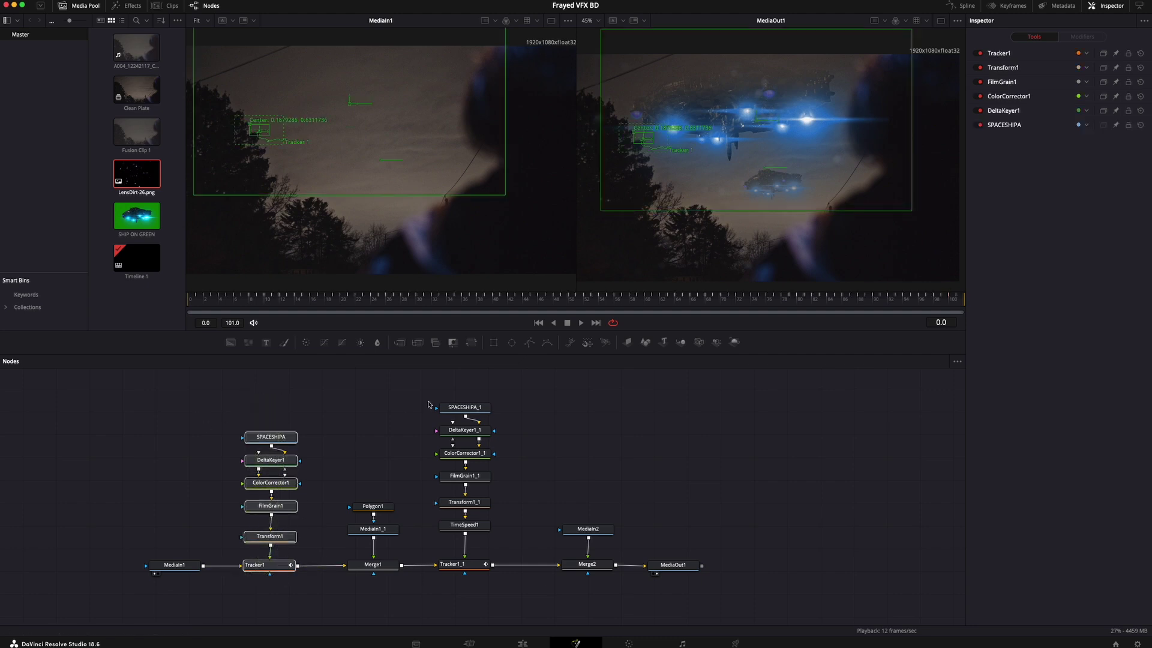
drag(362, 451, 396, 577)
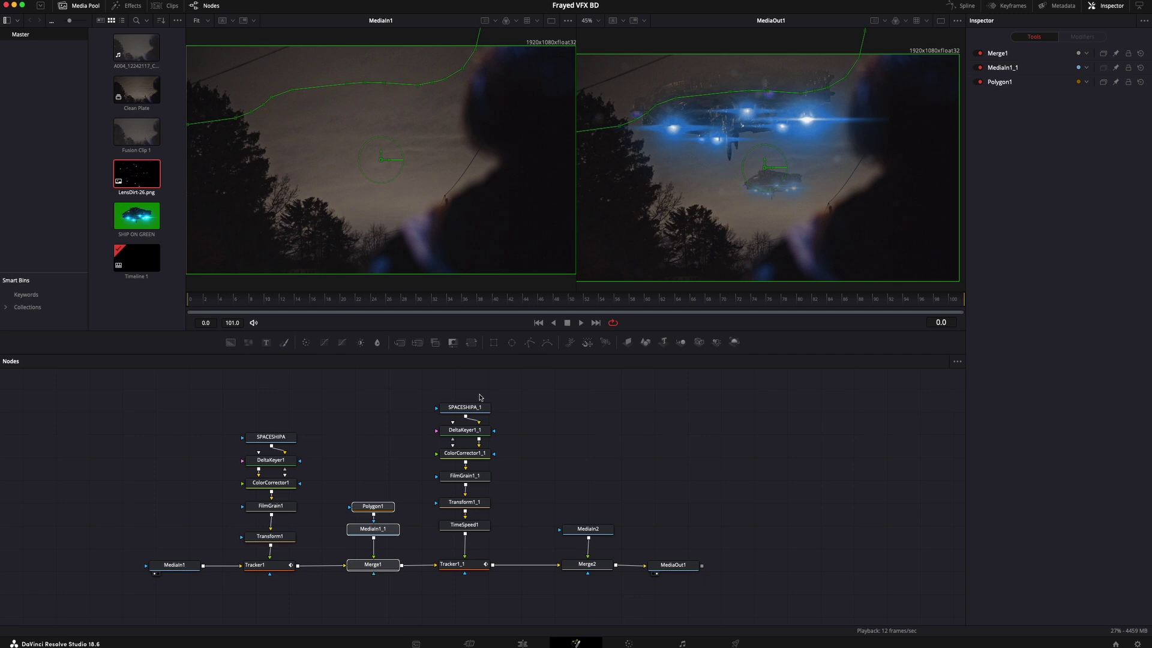
drag(457, 390, 470, 572)
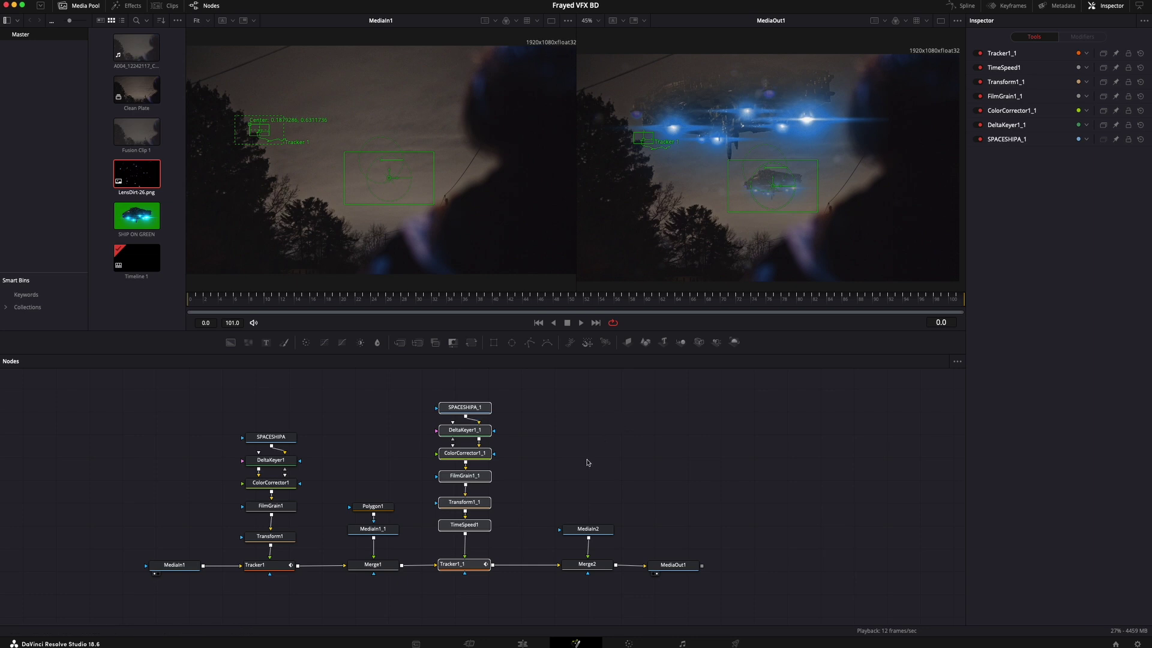
drag(570, 474, 590, 597)
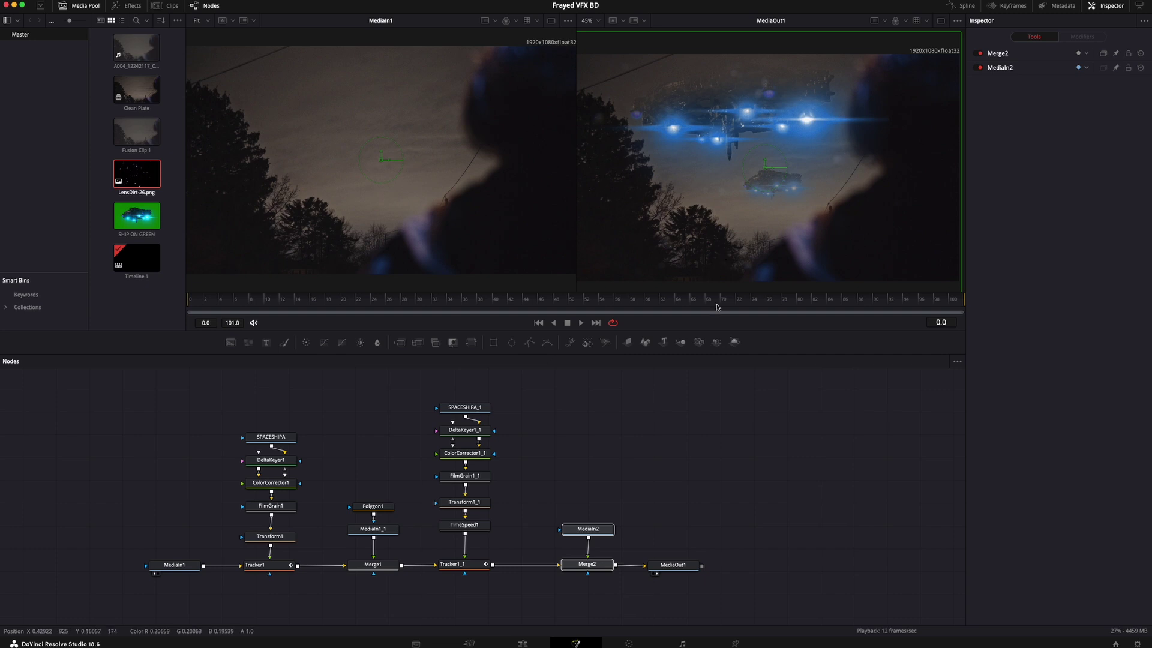
click(667, 492)
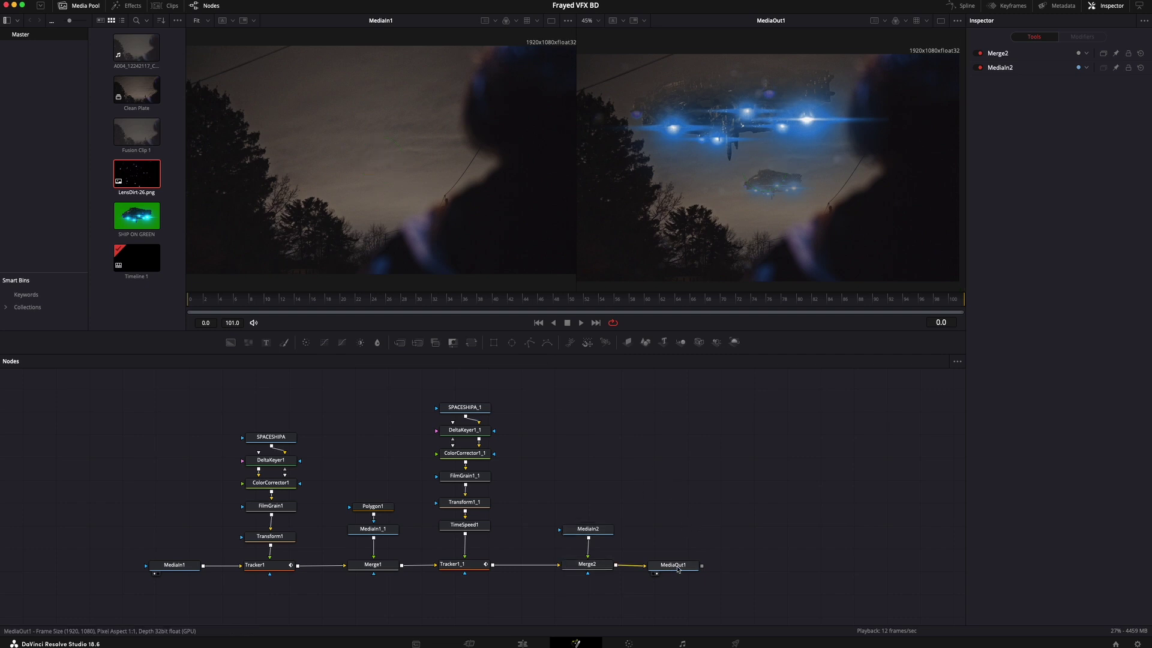